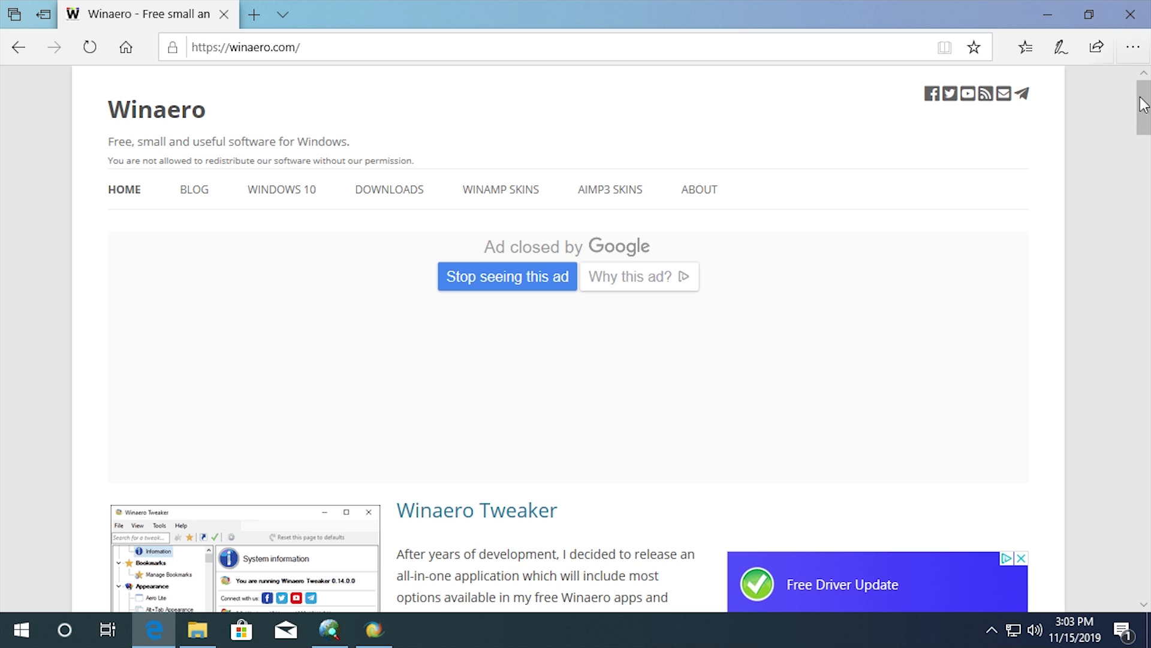
Step: Look through the Winaero Tweaker web page, switch to the Winaero Tweaker program, and minimise the Edge window behind it
left_click_drag(1144, 103, 1148, 129)
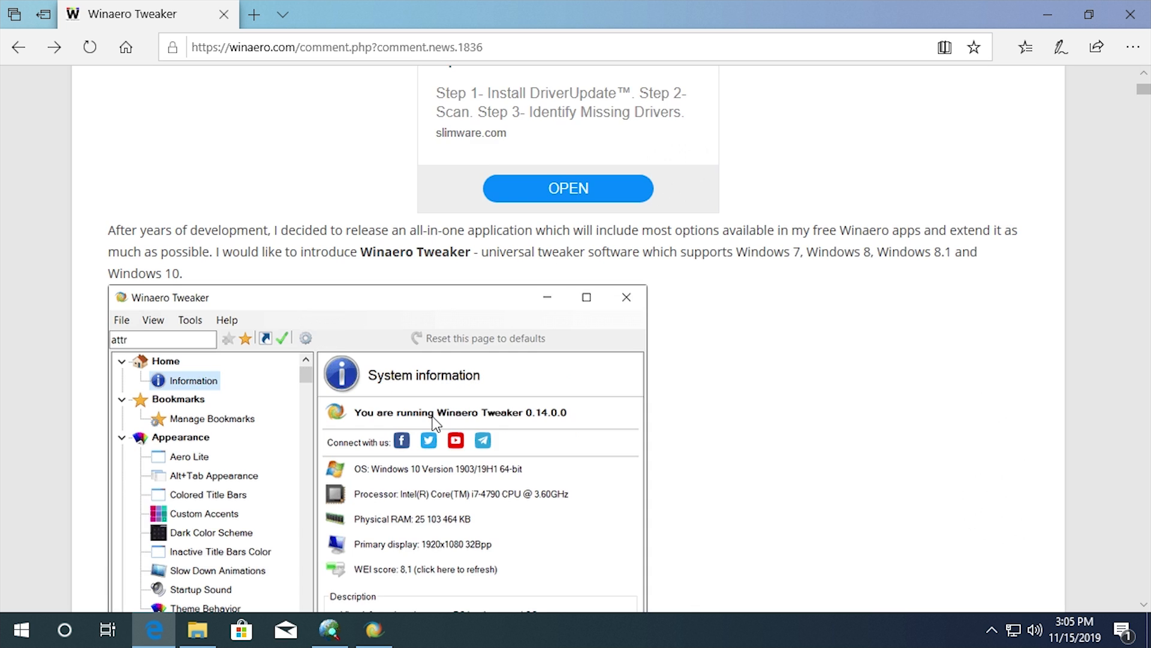
scroll(433, 416, "down", 5)
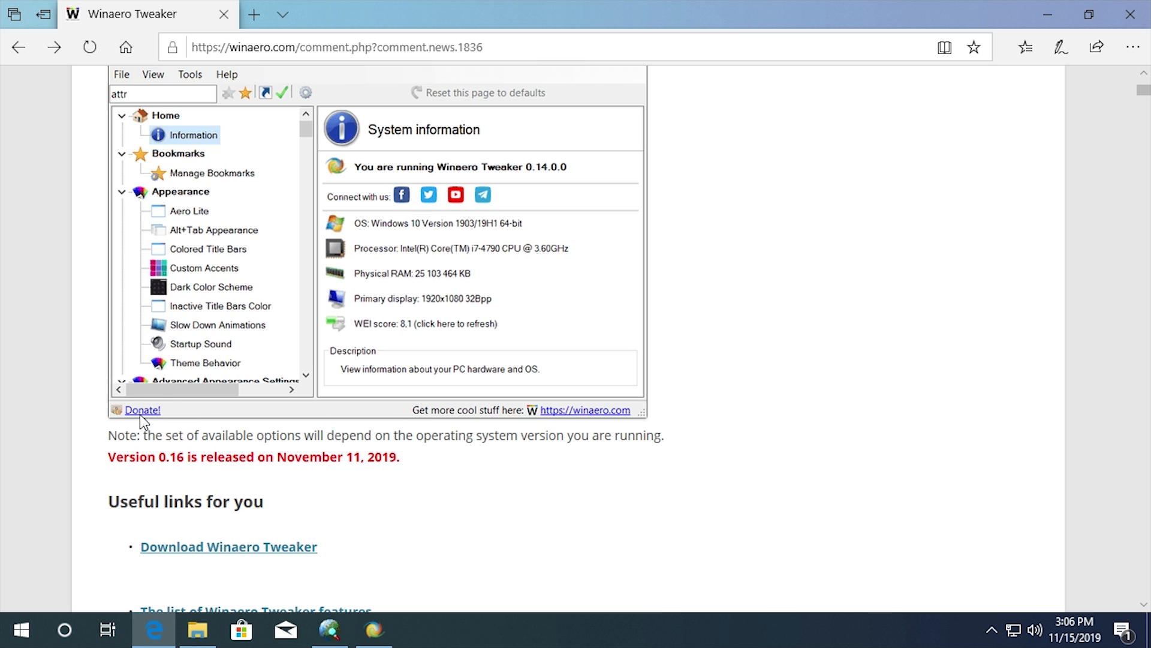
mouse_move(363, 633)
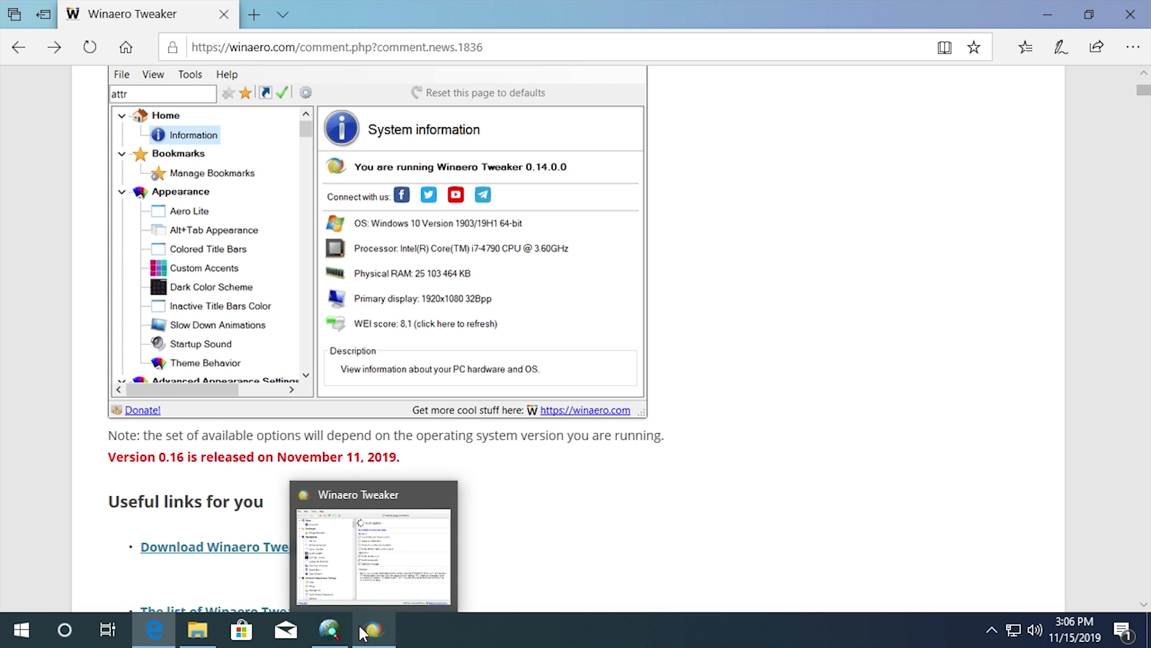
left_click(366, 567)
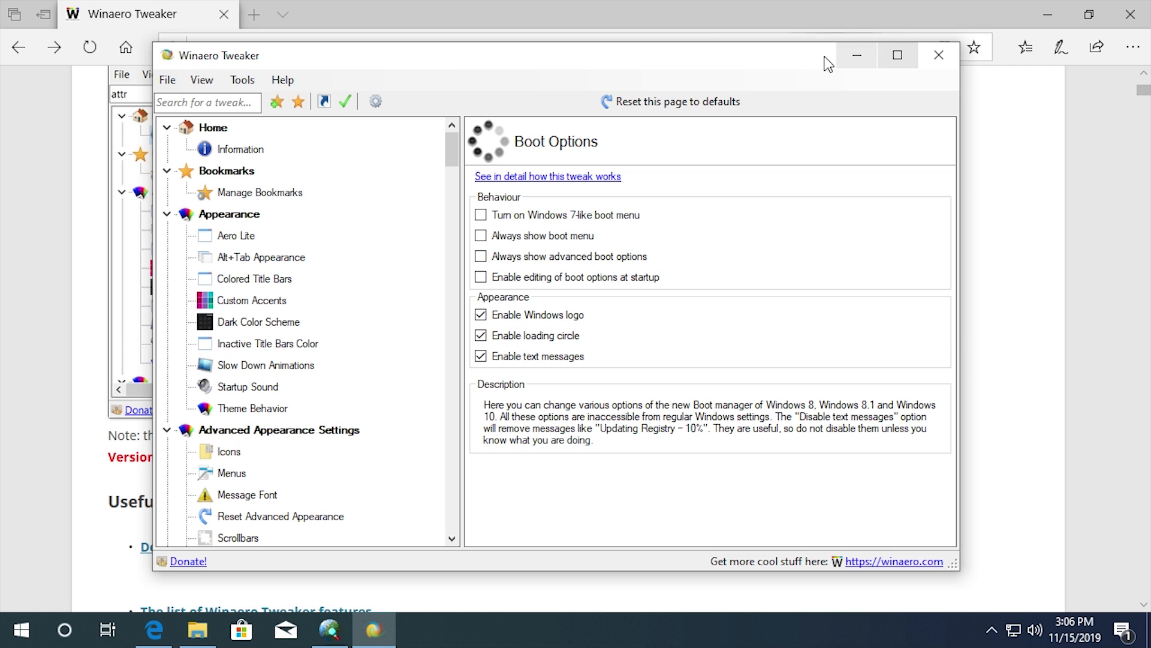
left_click_drag(825, 57, 836, 51)
left_click(1048, 13)
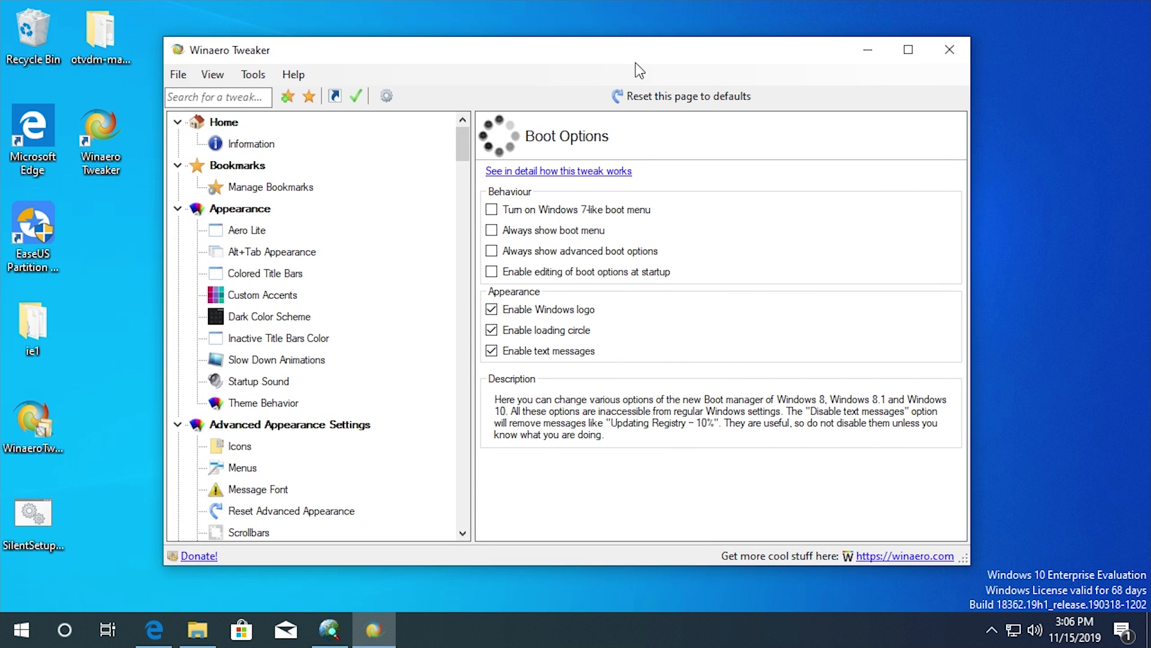
left_click_drag(640, 71, 633, 70)
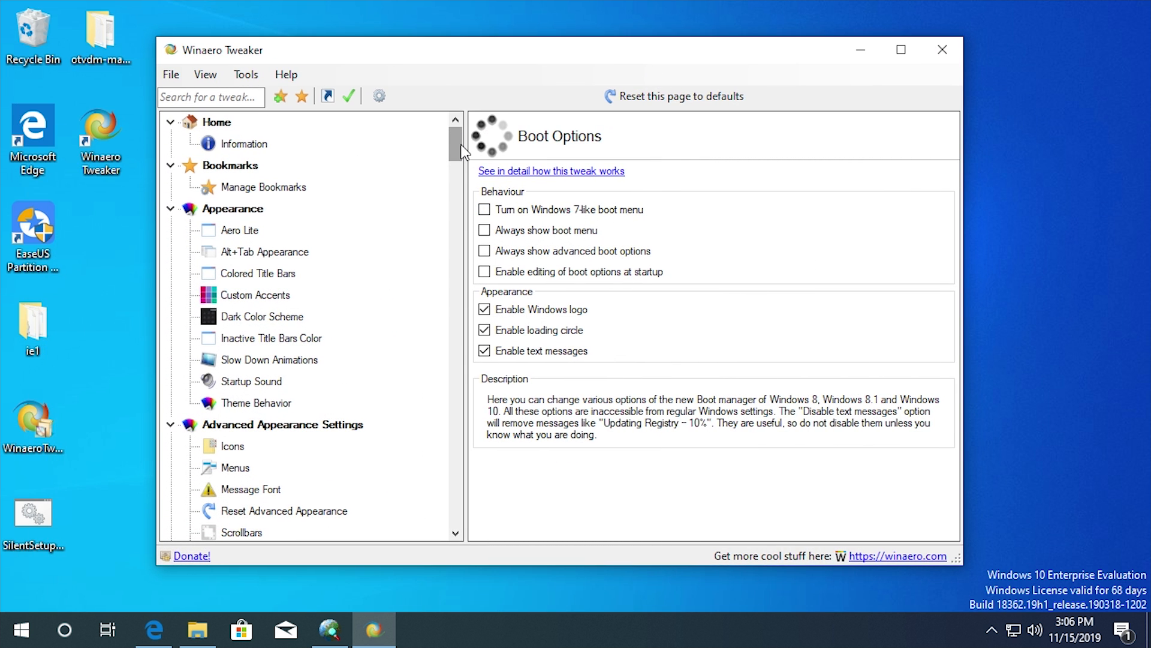
Step: Open the system Information page, start refreshing the WEI score, and minimise the WinSAT console window
left_click_drag(462, 150, 458, 125)
left_click(231, 149)
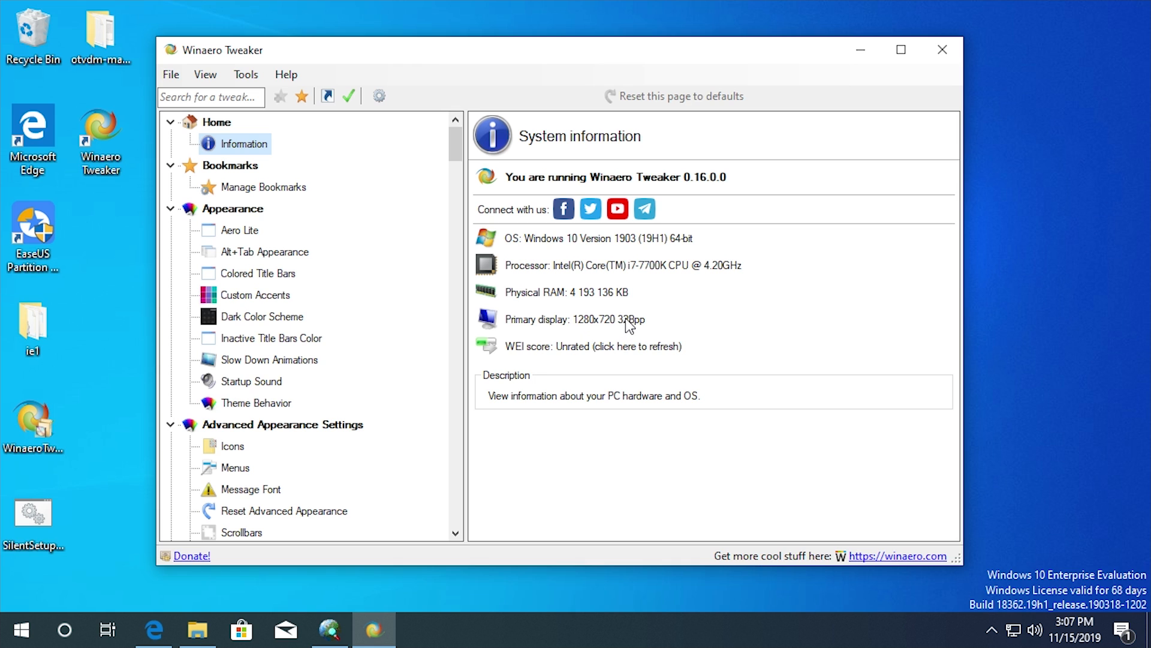
left_click(553, 348)
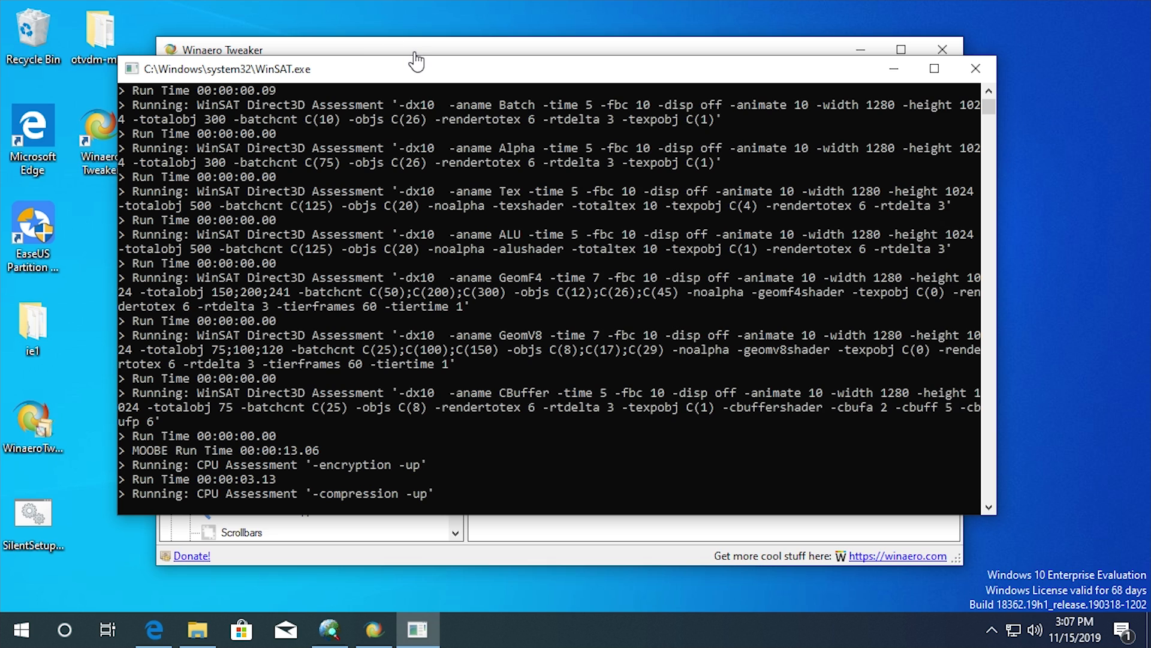
left_click(894, 71)
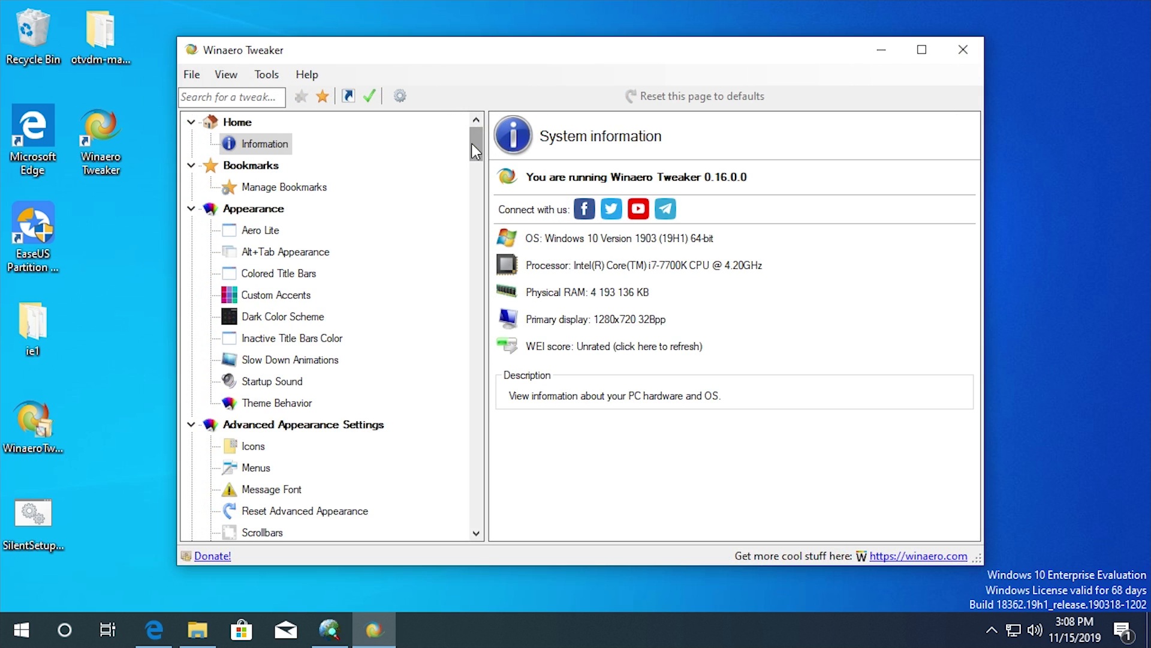
Step: View the Manage Bookmarks page
left_click(321, 191)
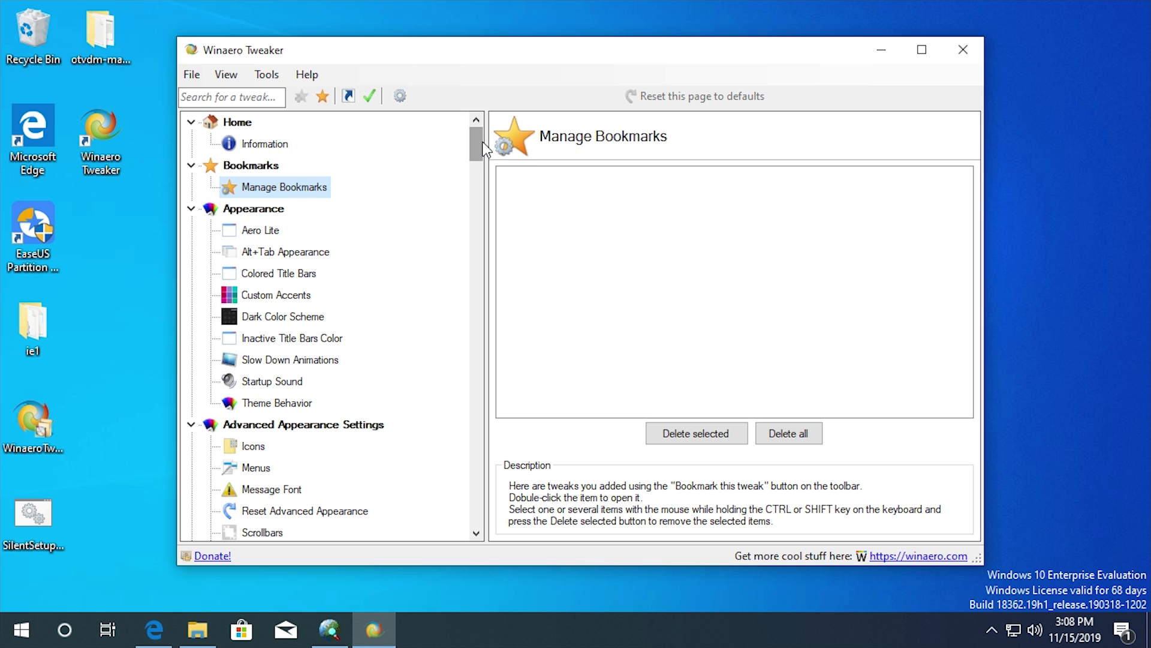
scroll(479, 149, "down", 3)
scroll(478, 149, "up", 3)
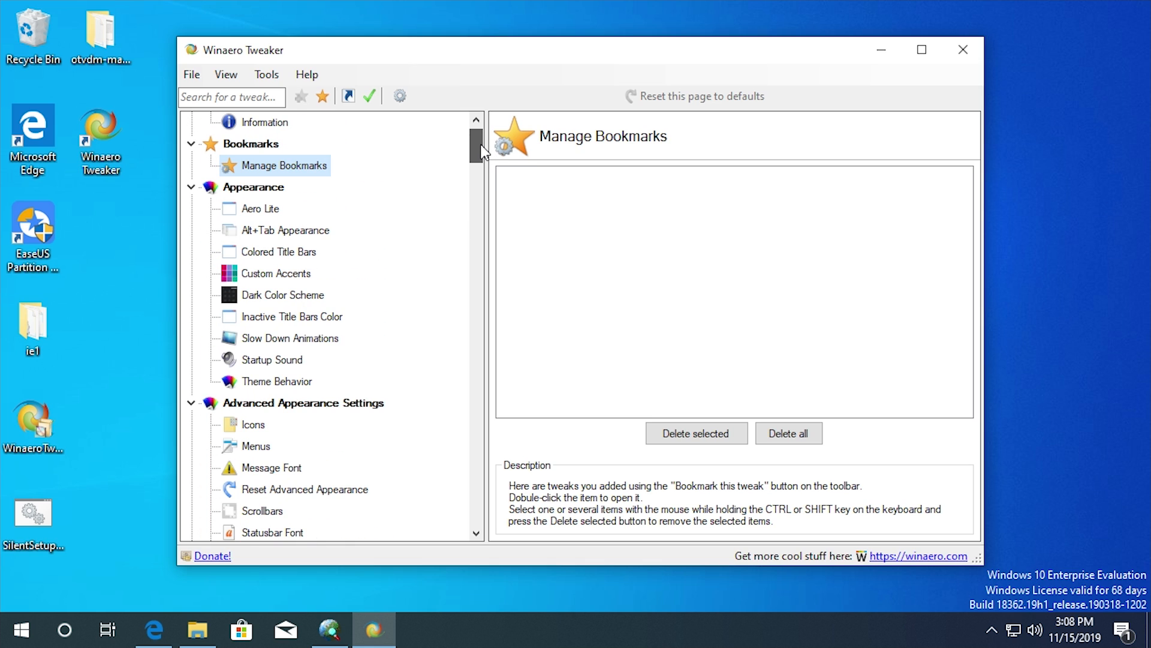
Step: Enable the Aero Lite theme with default title bars, and reposition and enlarge the Winaero Tweaker window
left_click(261, 229)
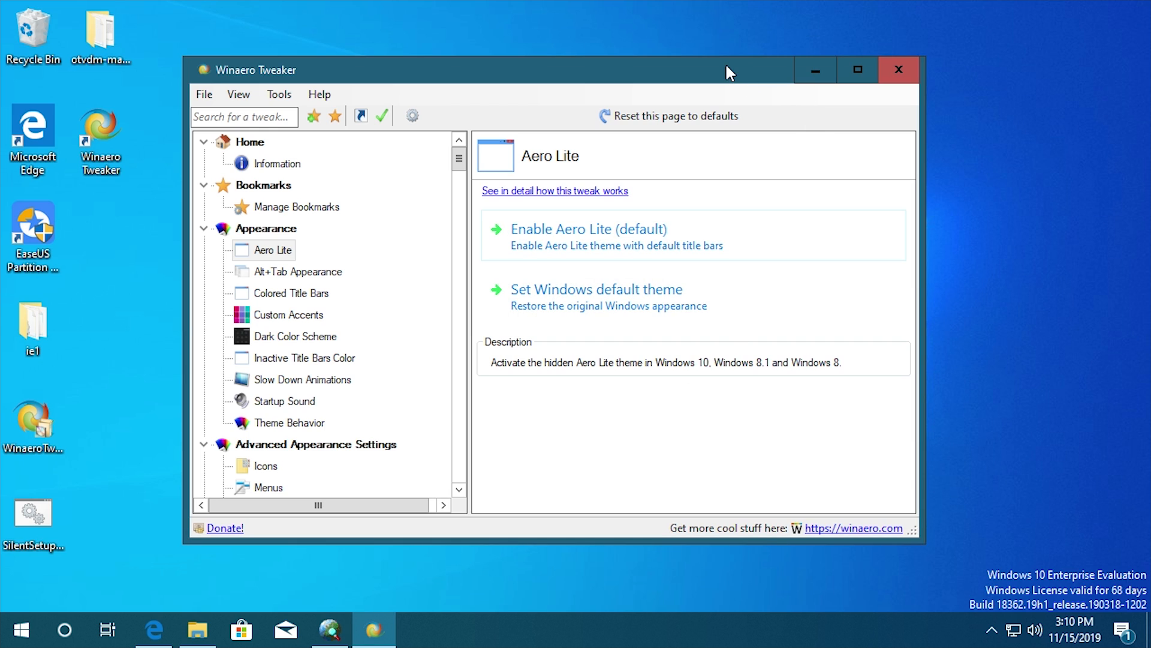
left_click_drag(725, 63, 670, 24)
left_click_drag(861, 495, 969, 555)
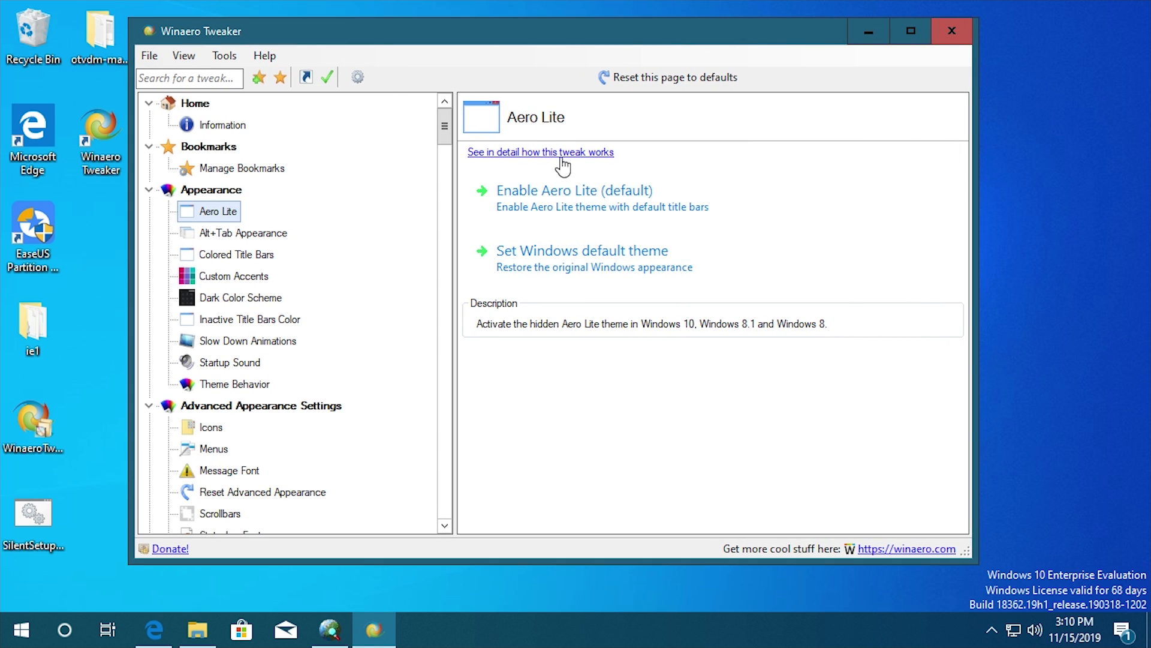
Step: Check the Alt+Tab Appearance and Colored Title Bars pages, and return to the Aero Lite page
left_click(244, 231)
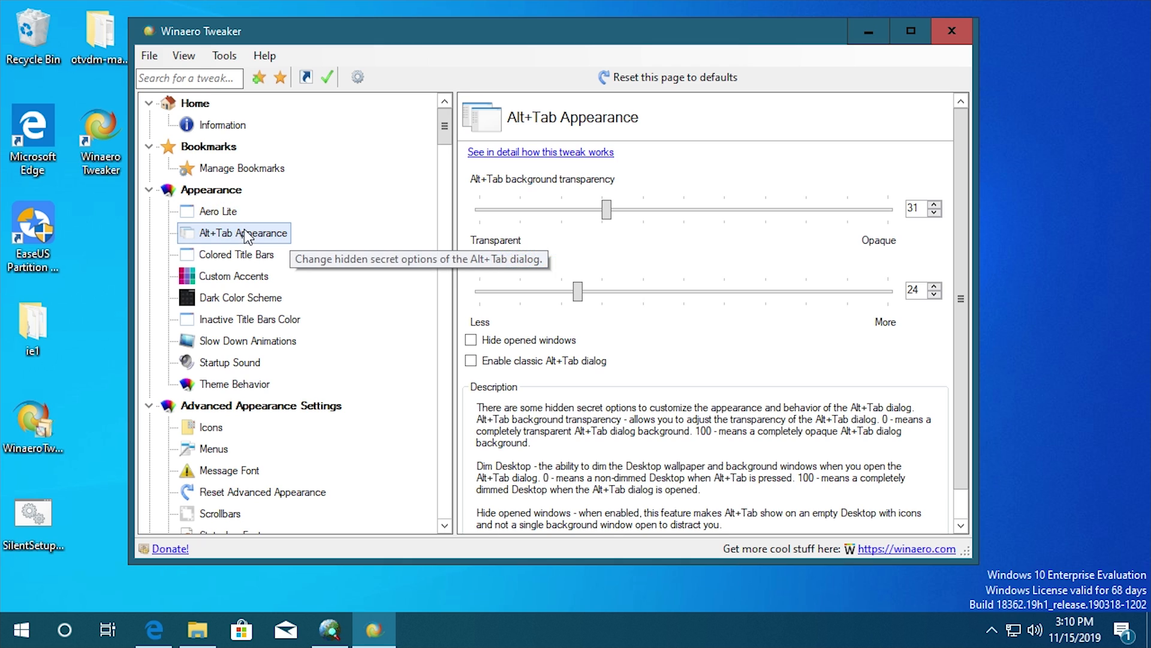
left_click(240, 252)
left_click(221, 211)
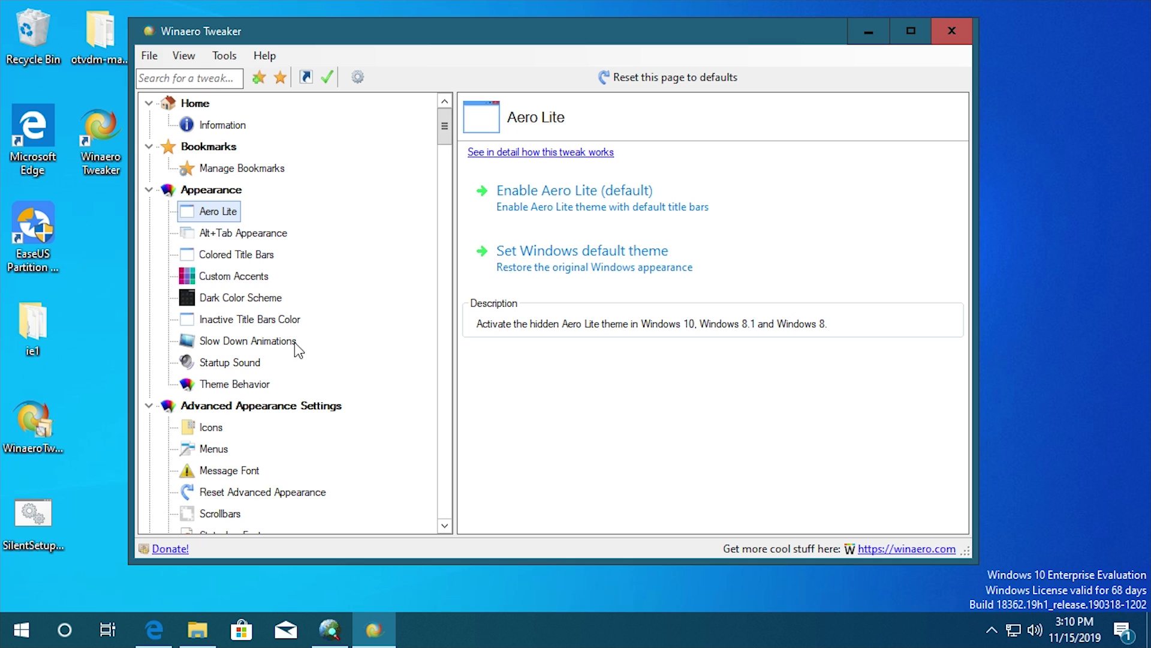
left_click_drag(331, 37, 377, 61)
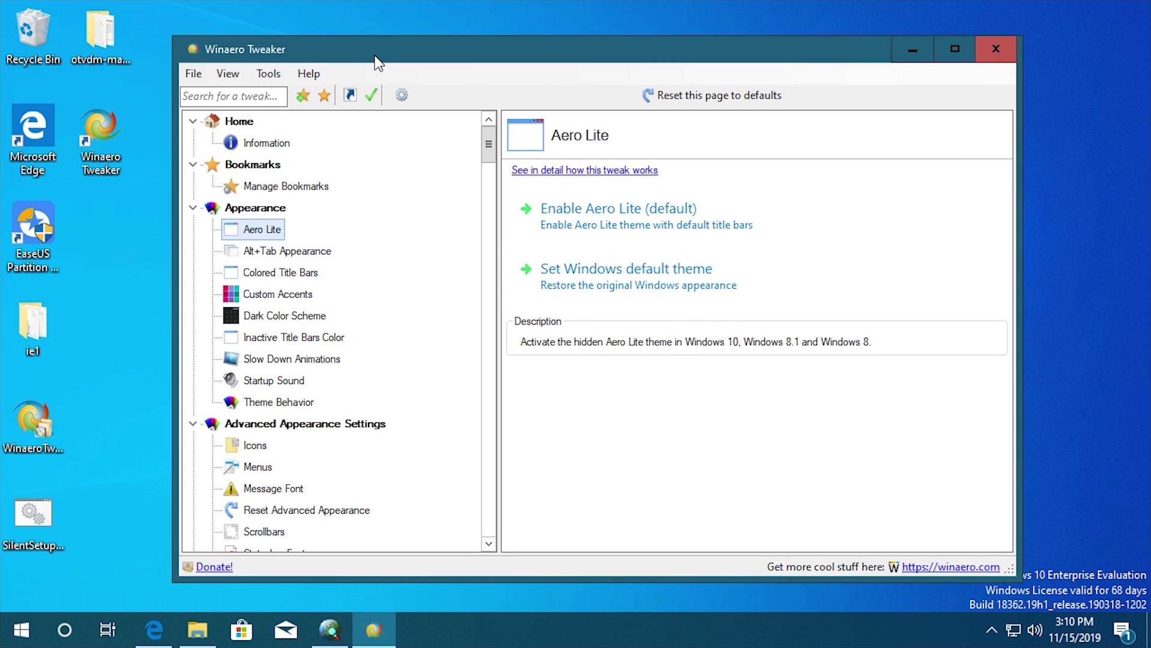
Step: Open the Alt+Tab Appearance page and preview the current window switcher by switching to Edge, minimising Edge again
left_click(268, 255)
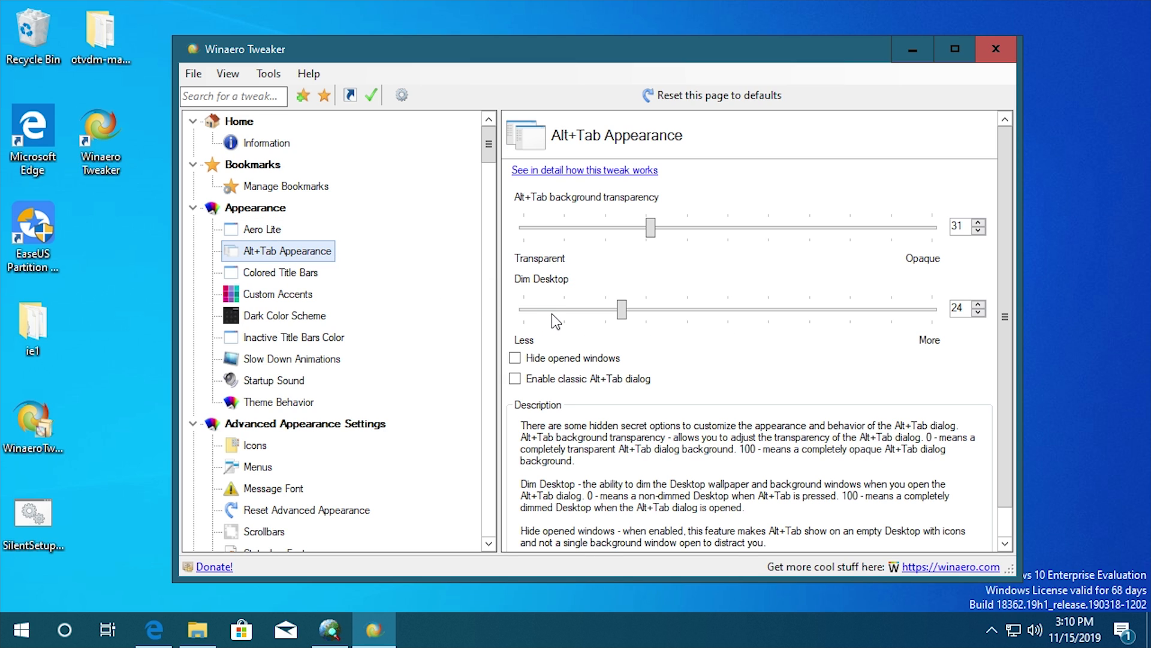
key("alt+Tab")
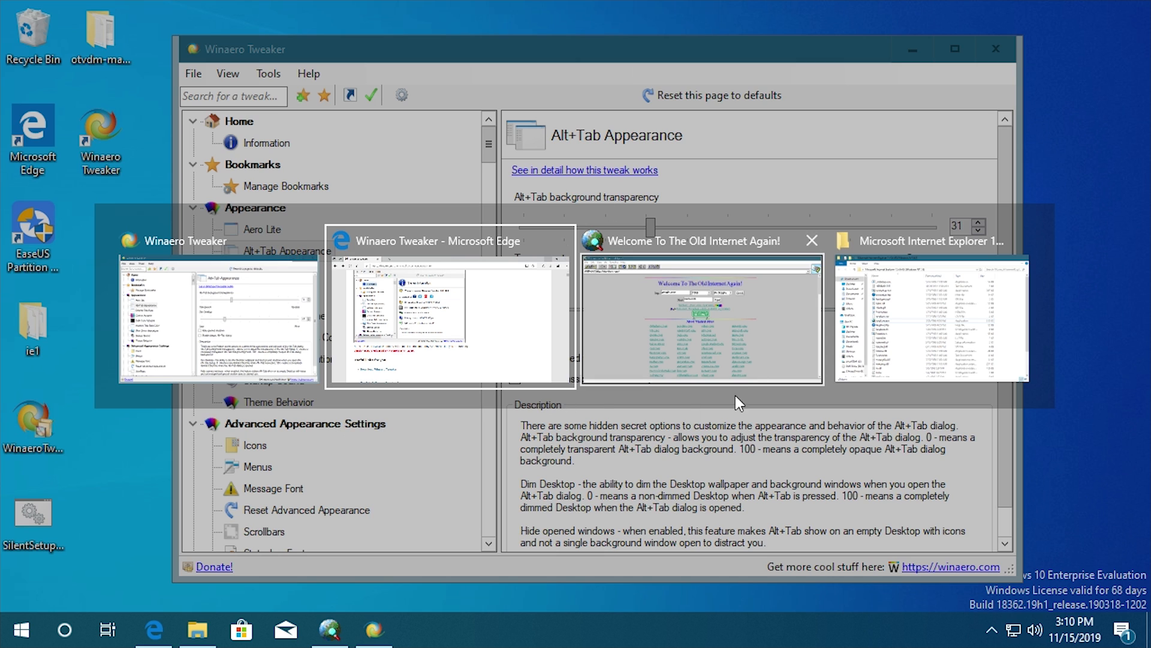
left_click(509, 365)
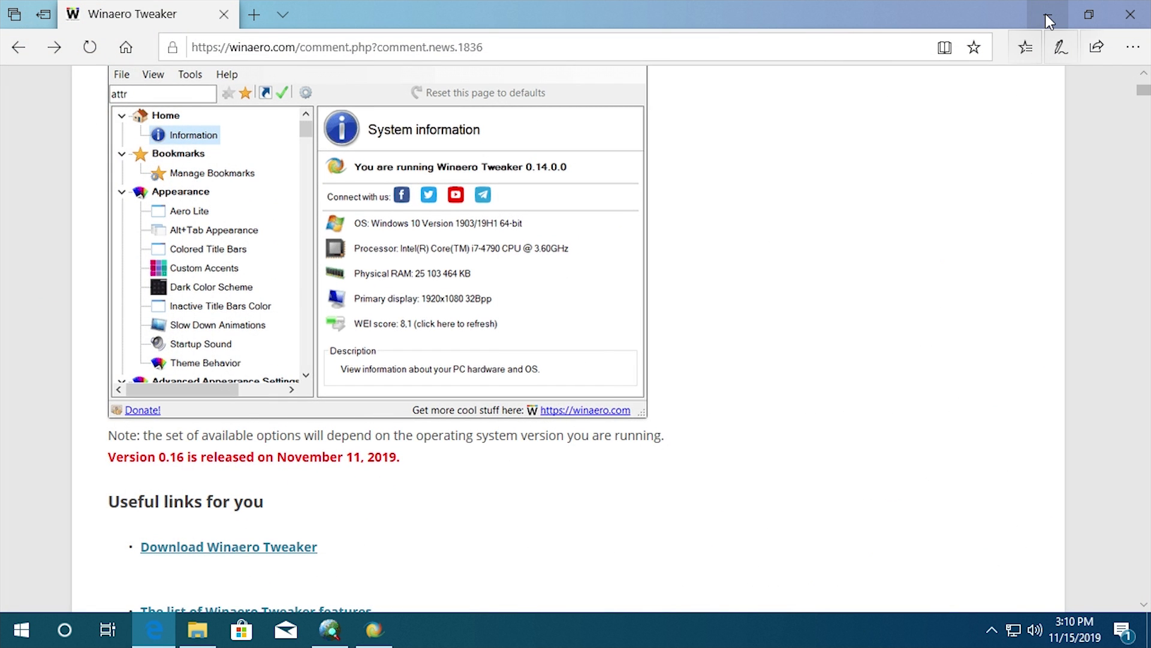
left_click(1048, 18)
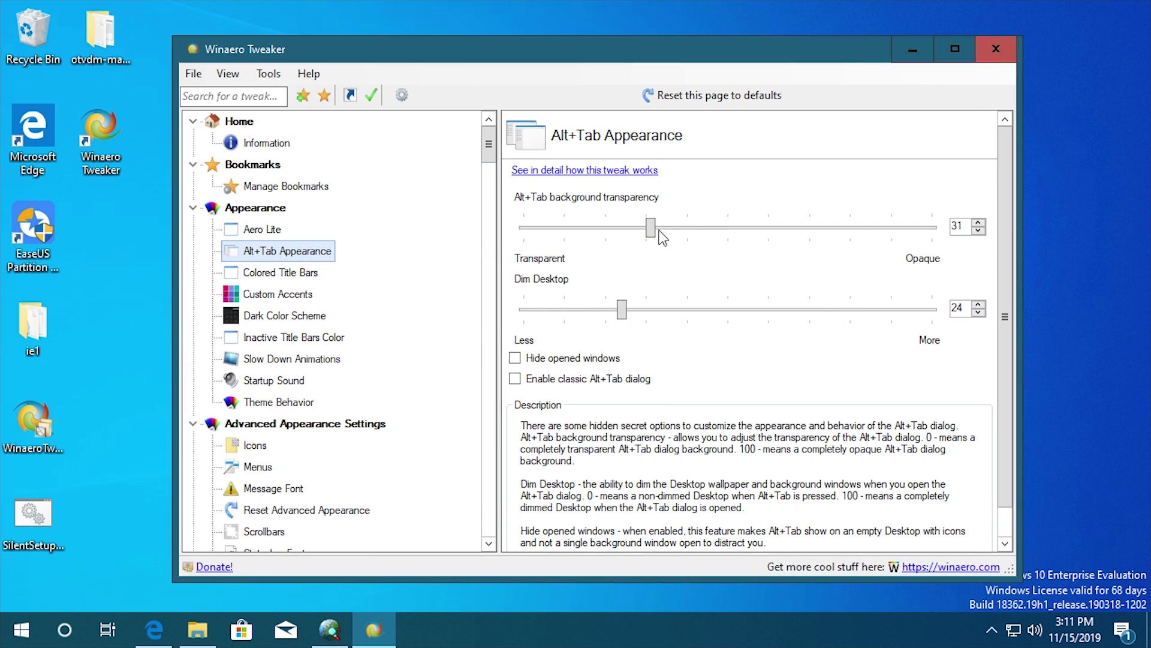
Step: Set Dim Desktop to 100 for the Alt+Tab dialog and preview it by cycling through the open windows
left_click_drag(653, 230, 654, 232)
left_click_drag(623, 311, 951, 309)
left_click_drag(652, 230, 652, 231)
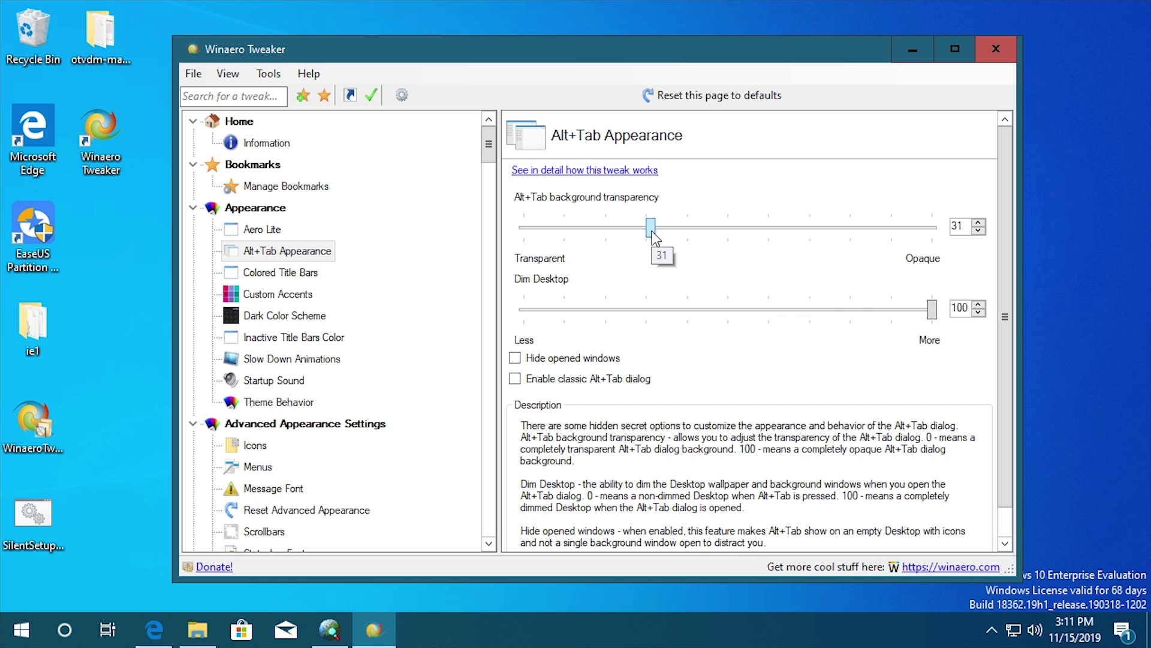
key("alt+Tab")
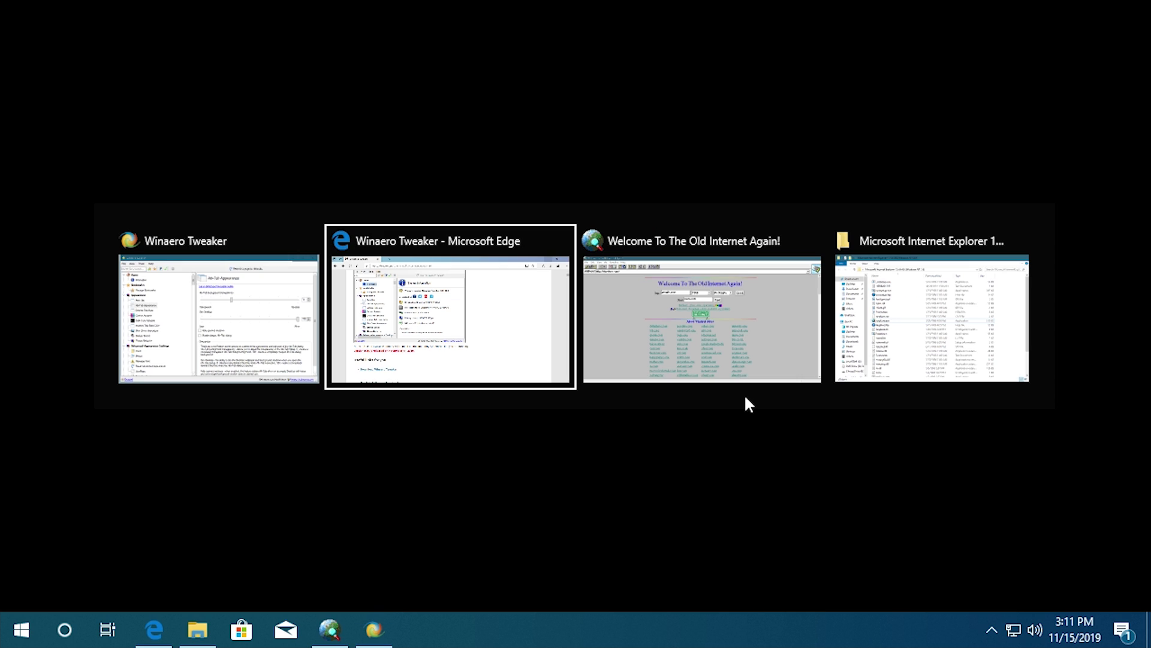
key("Tab")
key("Tab")
key("Tab")
key("Tab")
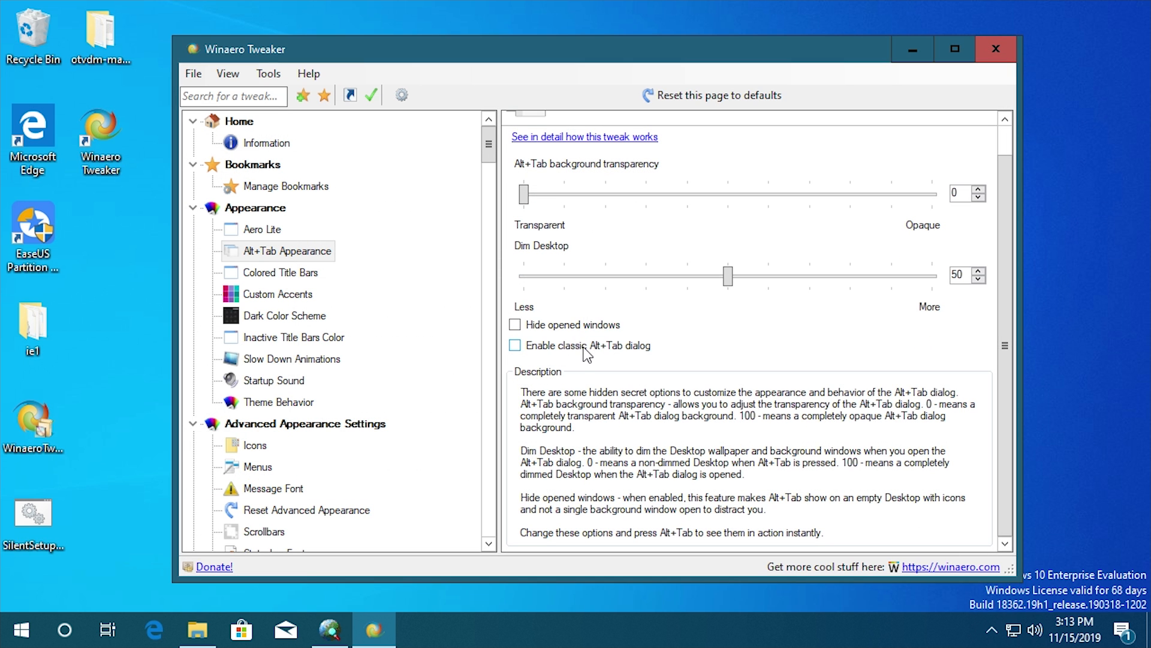
Step: Enable the classic Alt+Tab dialog and restart Explorer to apply the change
left_click(581, 347)
key("alt+Tab")
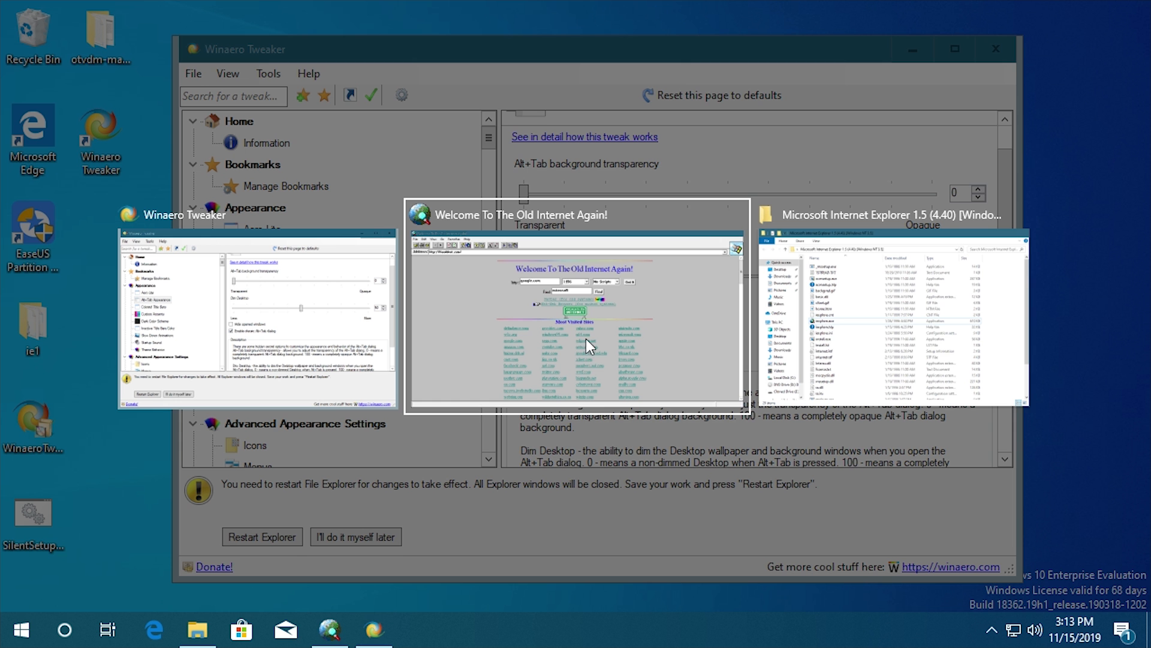
key("Tab")
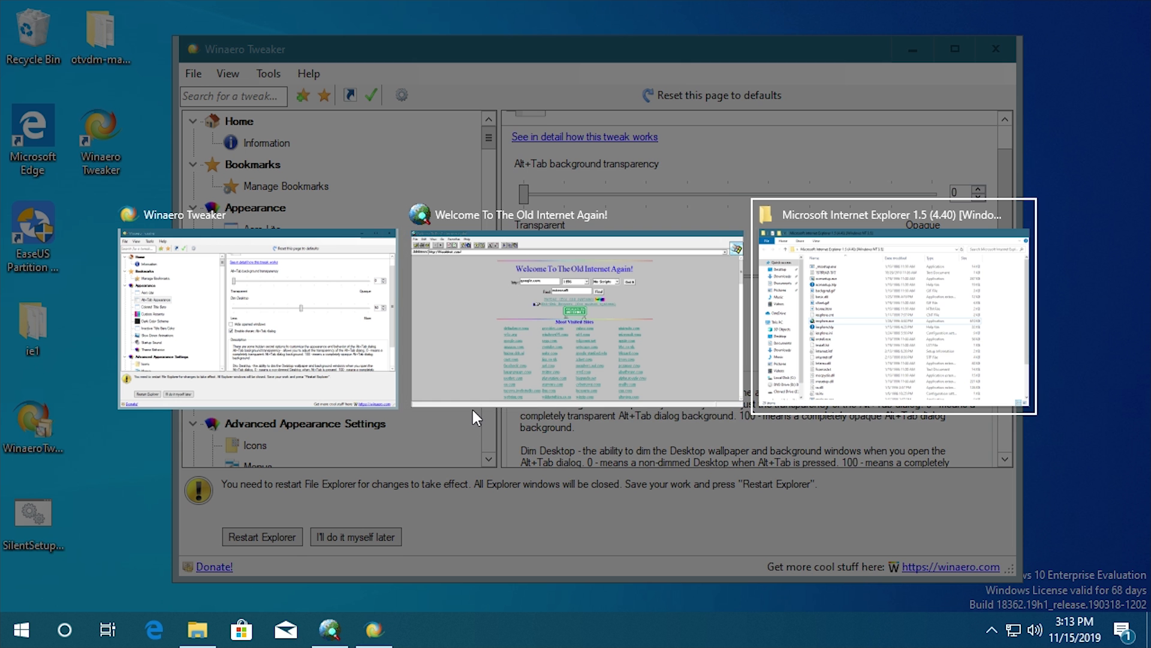
key("Tab")
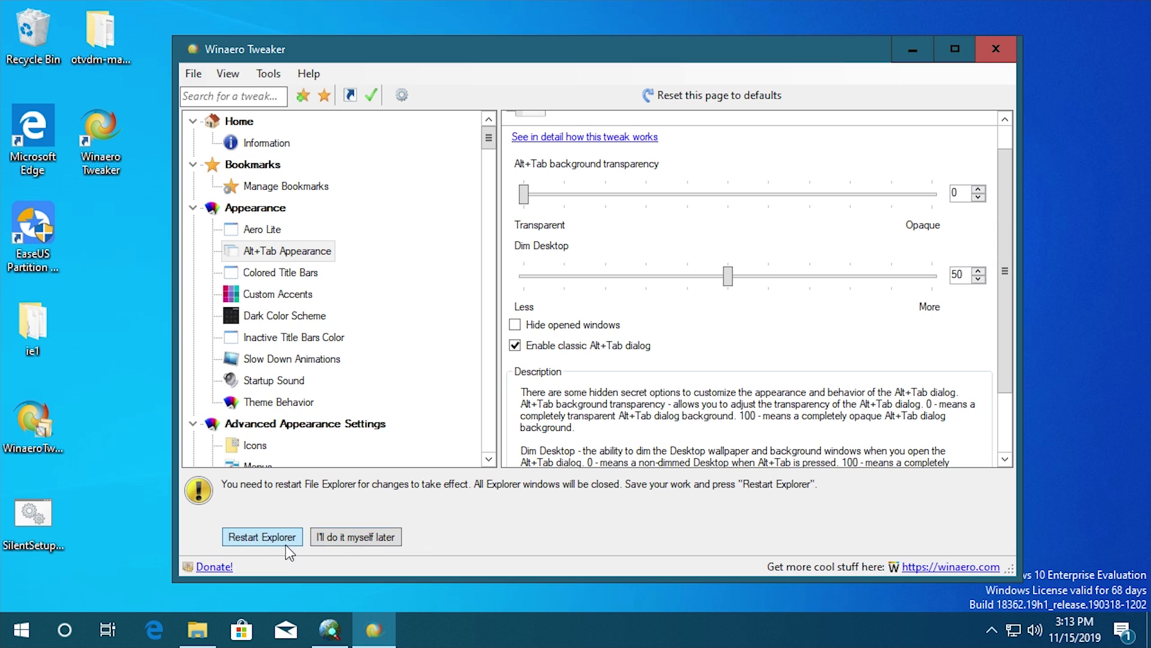
left_click(277, 543)
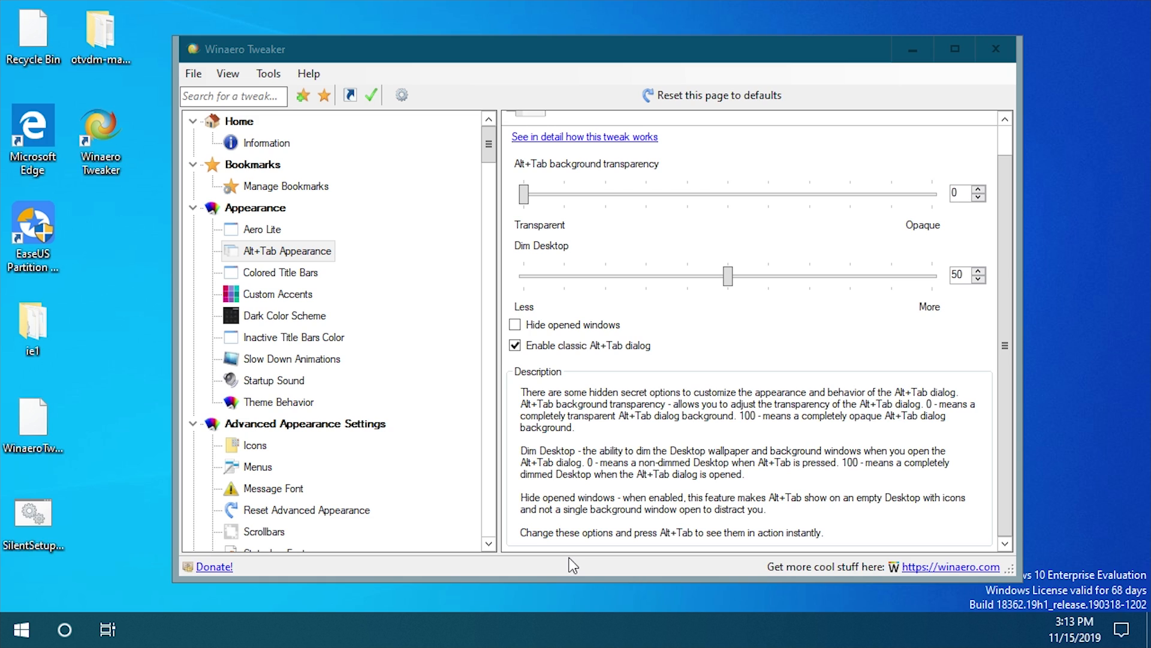
Step: Preview the classic Alt+Tab dialog by cycling through the open windows
key("alt+Tab")
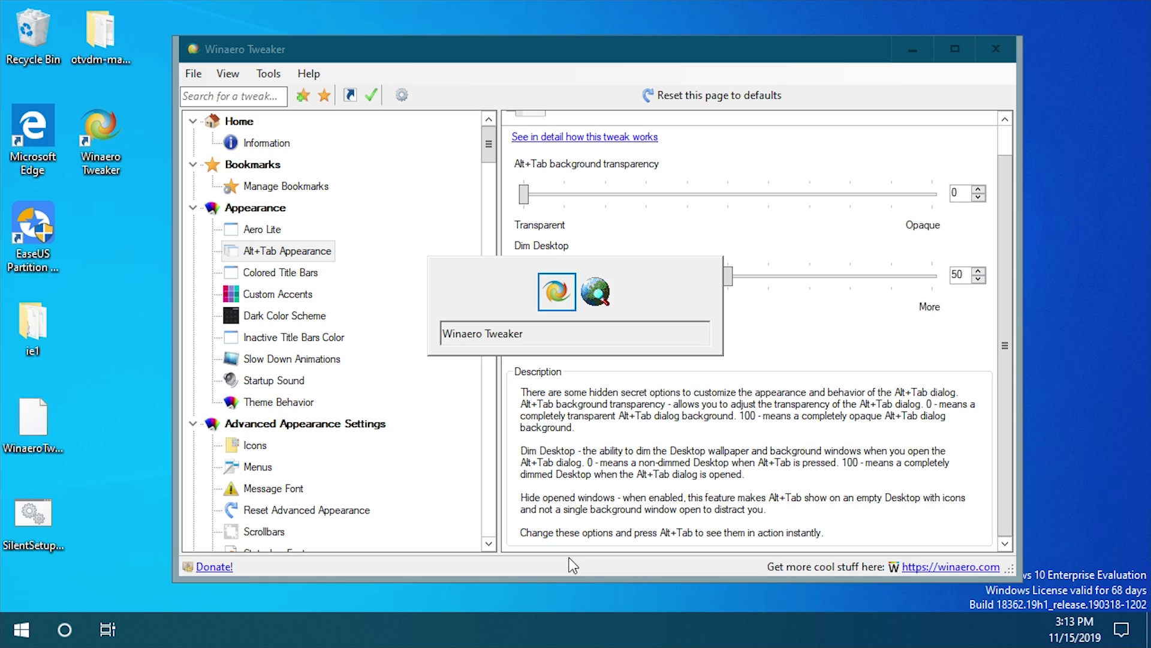
key("Tab")
key("Tab")
key("Tab")
key("Tab")
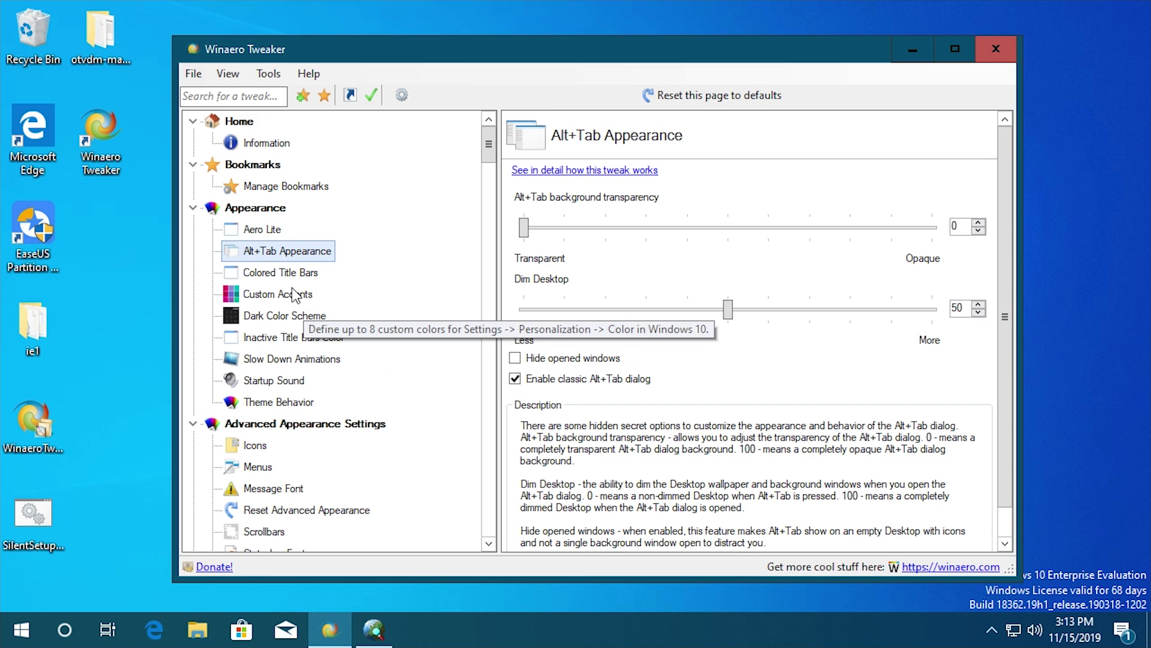
Step: Review the Dark Color Scheme, Slow Down Animations, Startup Sound and Theme Behavior pages
left_click(271, 324)
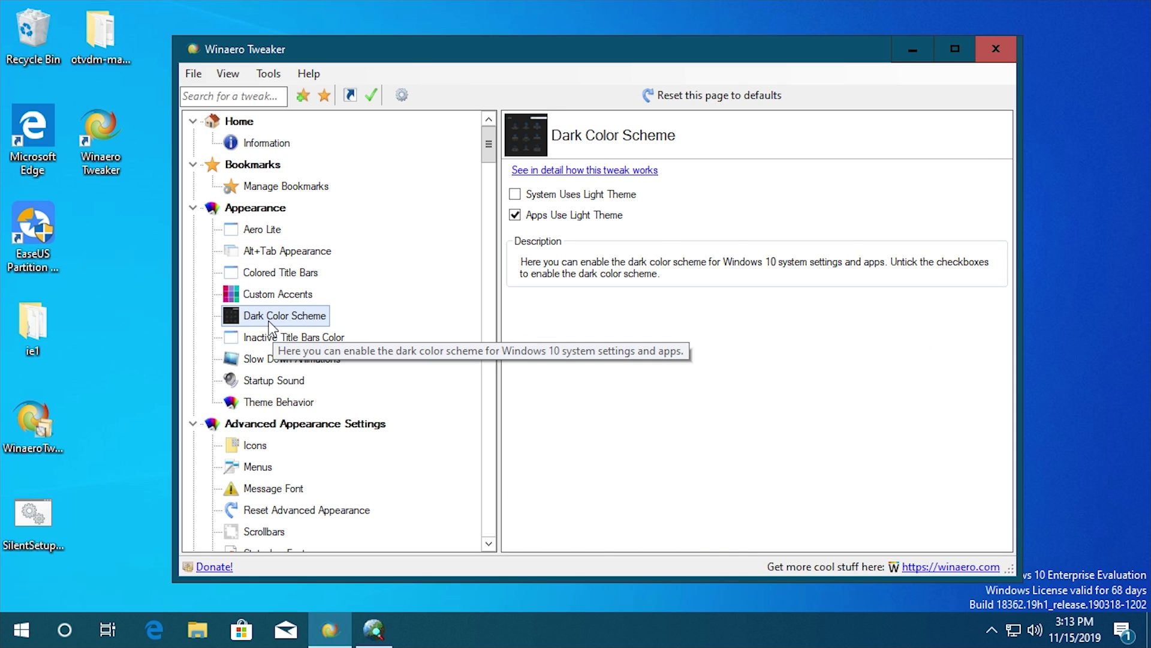
left_click(267, 360)
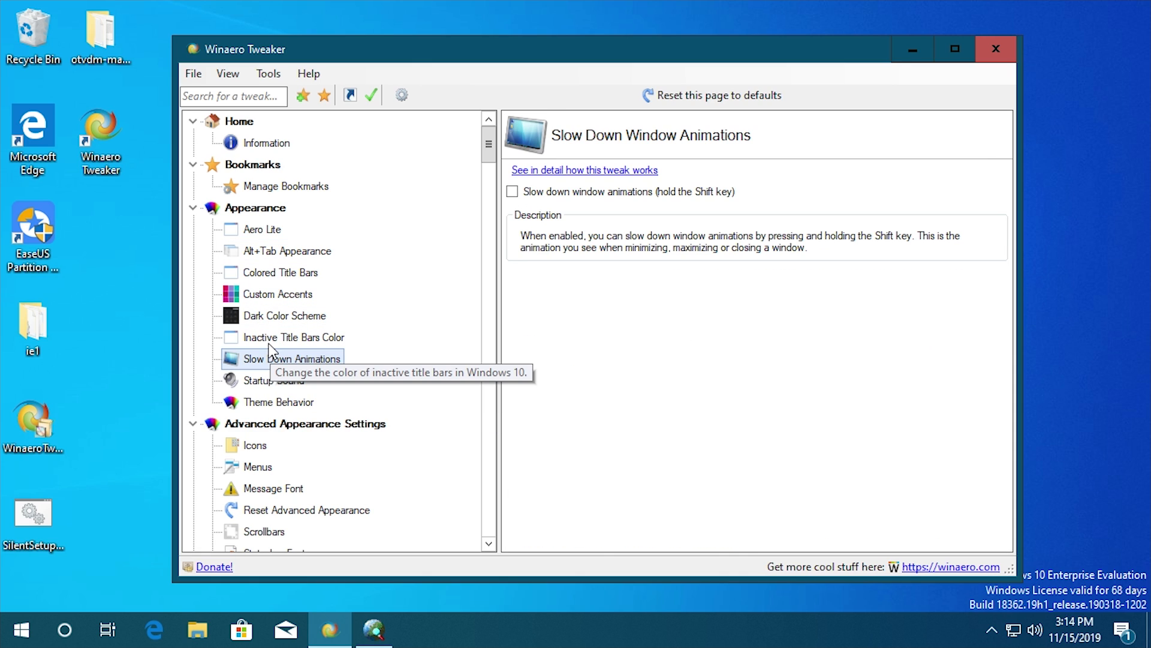
left_click(283, 384)
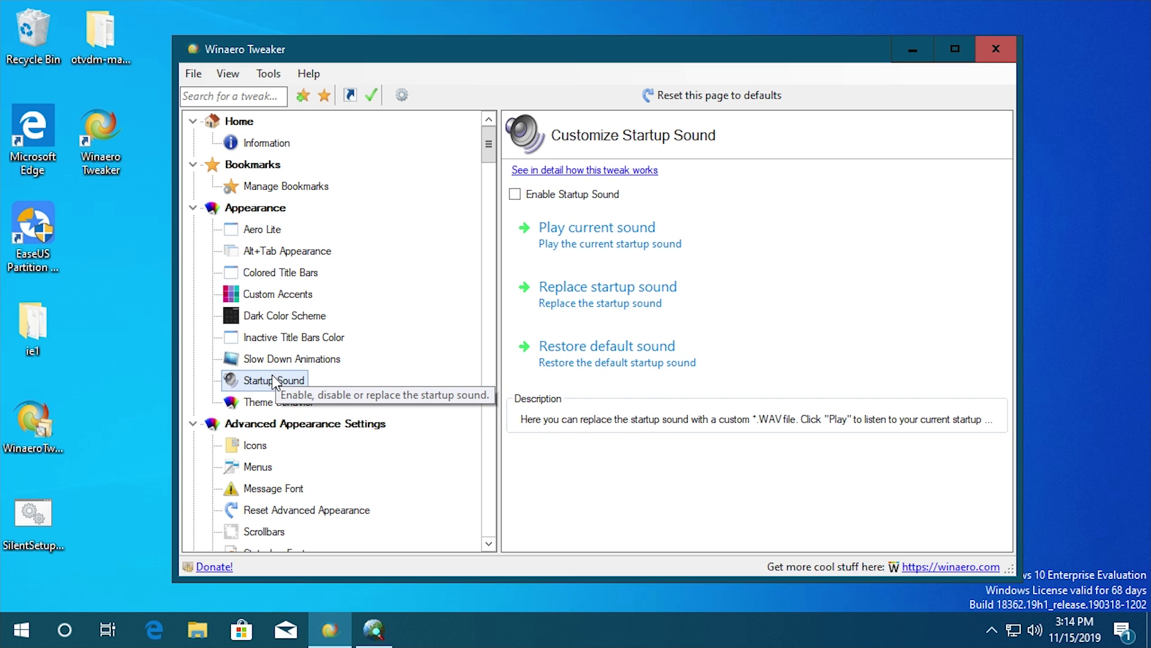
left_click(271, 401)
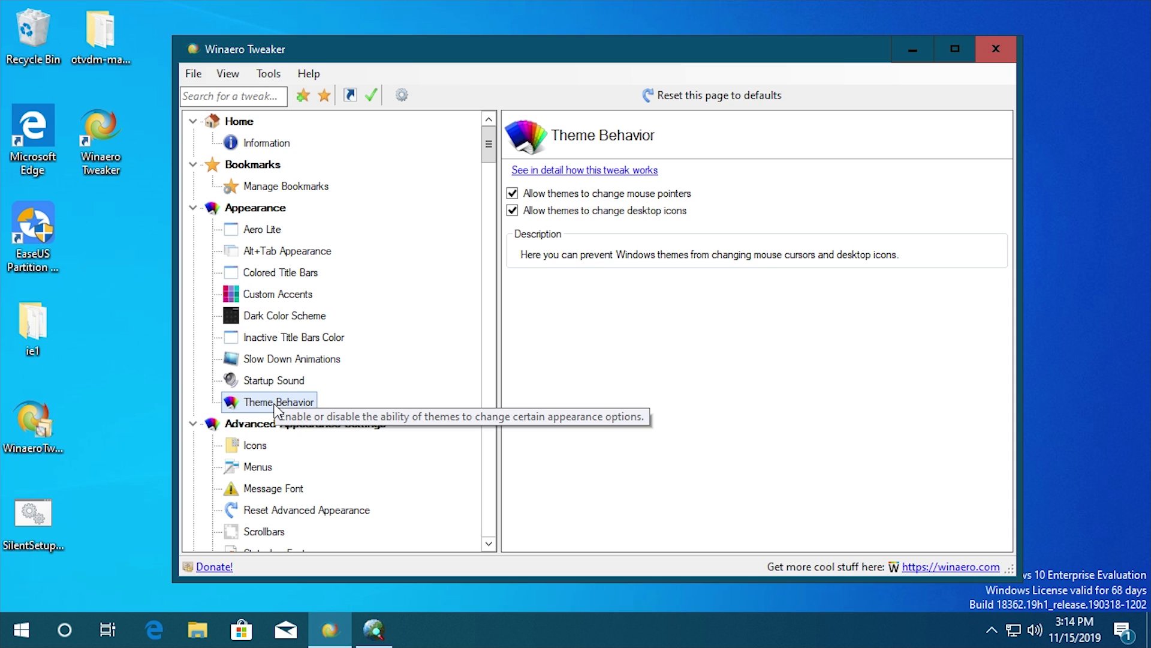
Step: Open the Icons page under Advanced Appearance Settings and examine its spacing and font options
scroll(423, 397, "down", 4)
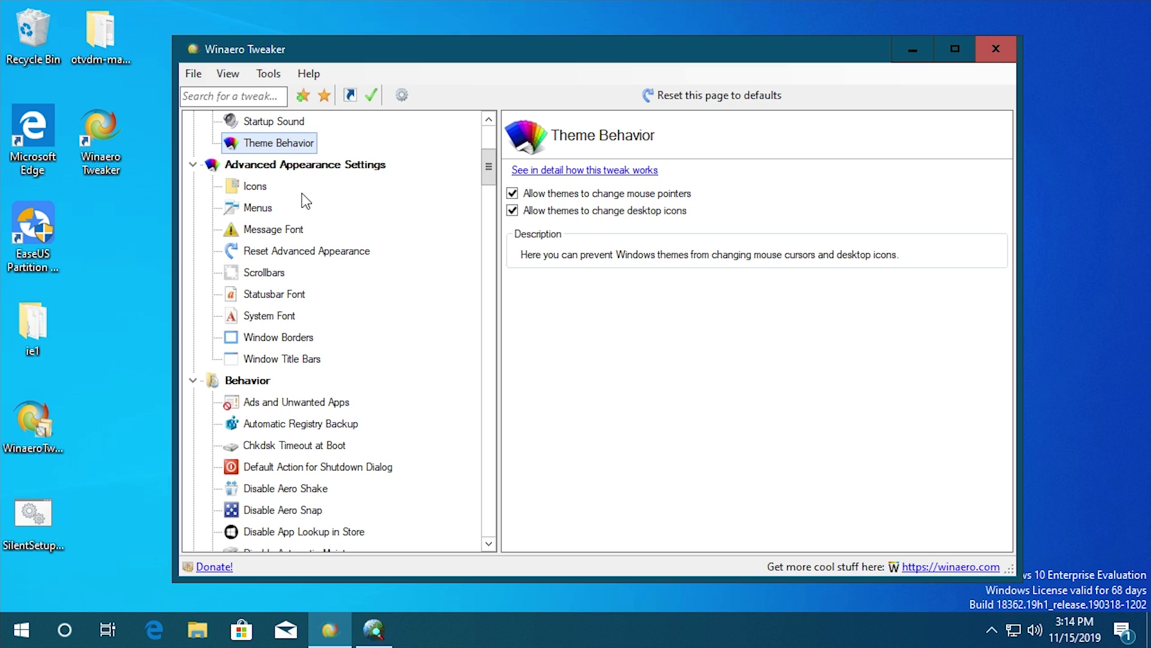
left_click(256, 186)
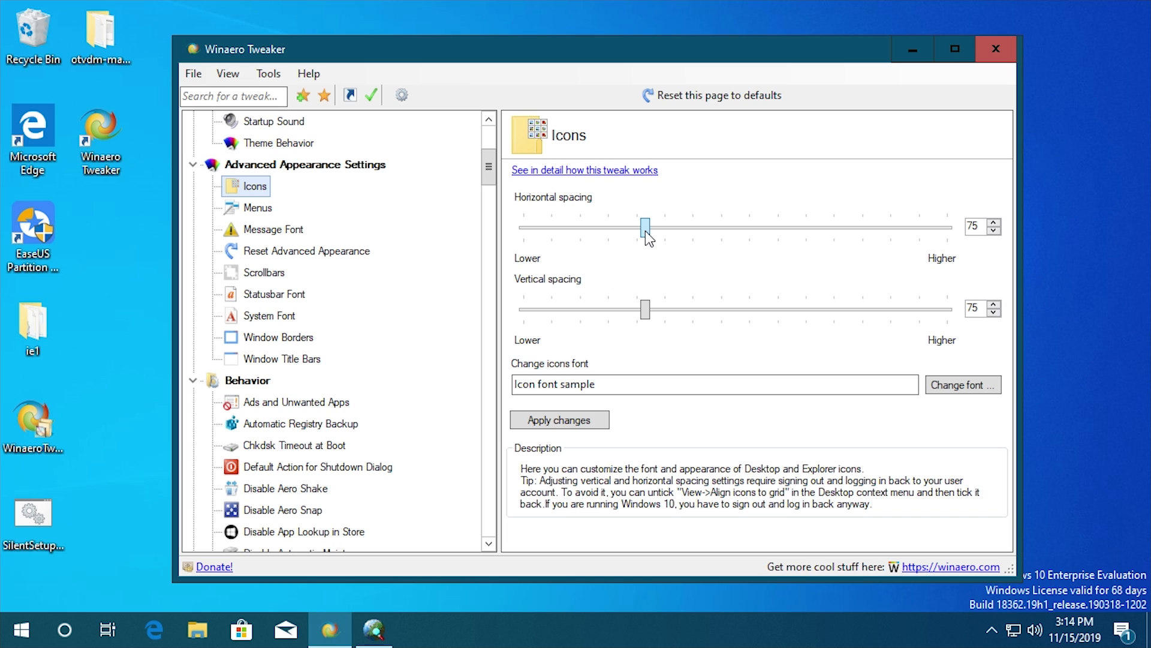
mouse_move(648, 236)
Step: Open the Menus page and set the menu height to 32
left_click(264, 209)
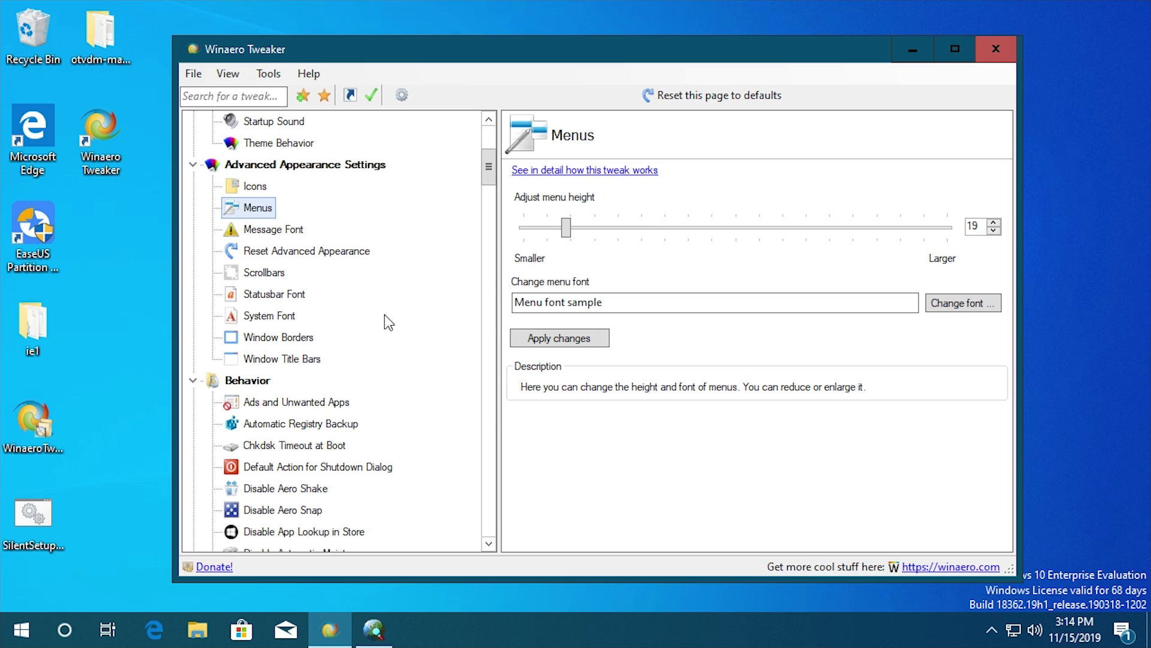
left_click_drag(567, 231, 627, 231)
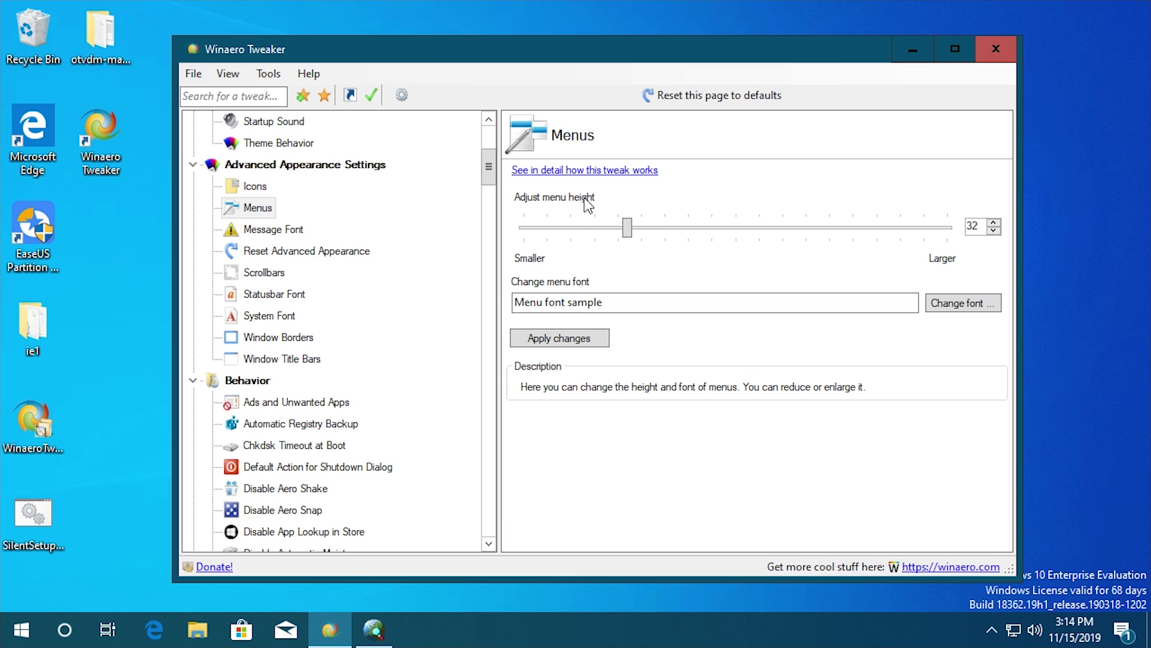
Step: Open the detailed article on the menu height tweak and read its registry instructions and before-and-after screenshots
left_click(561, 171)
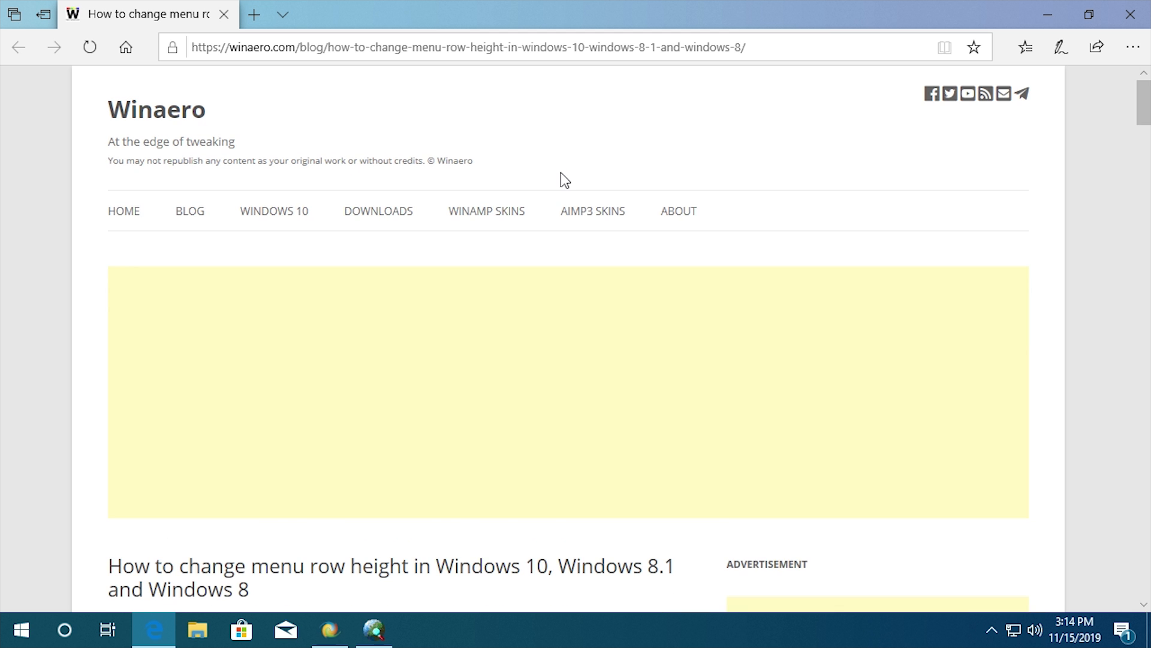
scroll(622, 352, "down", 10)
scroll(443, 381, "up", 4)
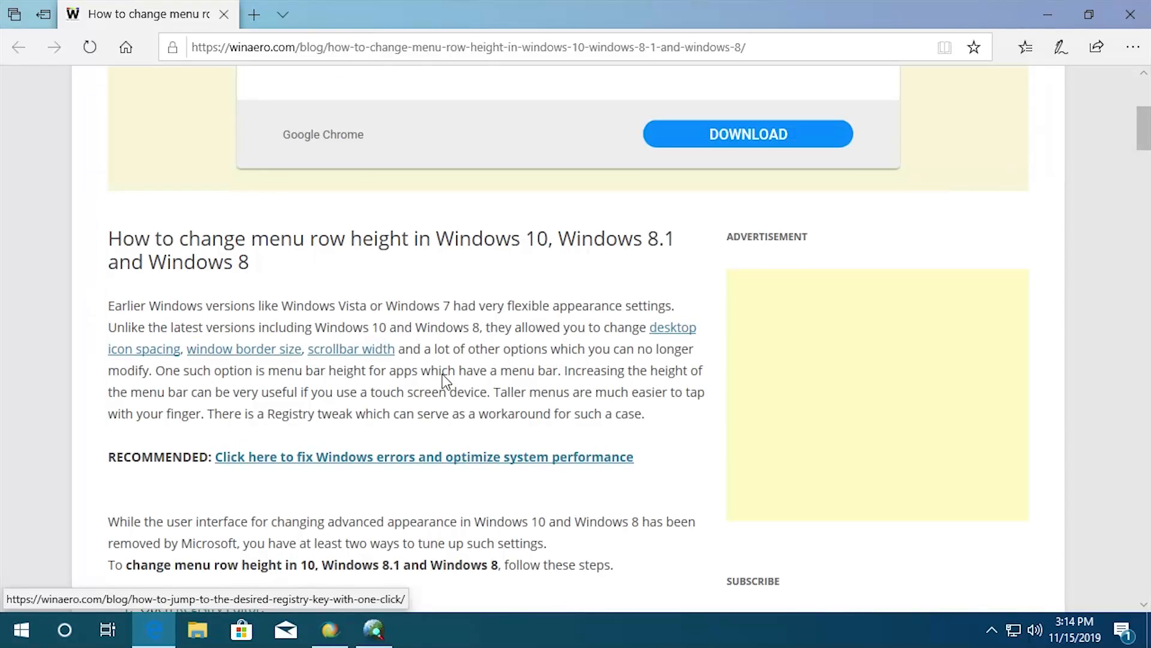
scroll(390, 335, "down", 3)
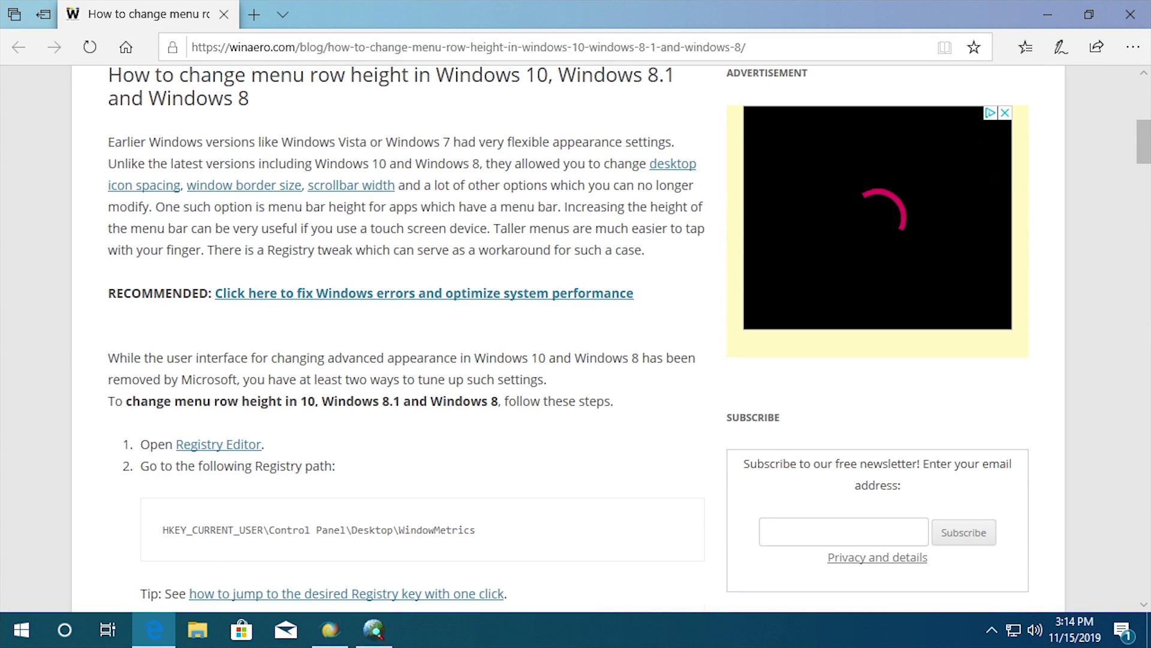
scroll(445, 365, "down", 5)
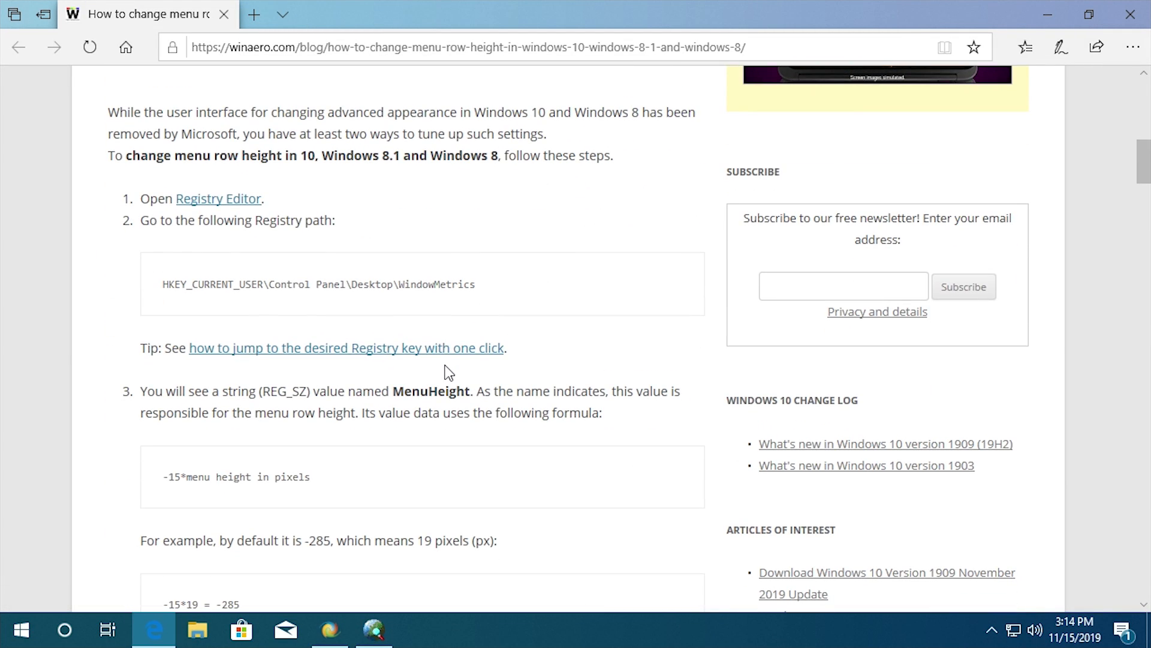
scroll(440, 381, "down", 2)
scroll(440, 381, "down", 6)
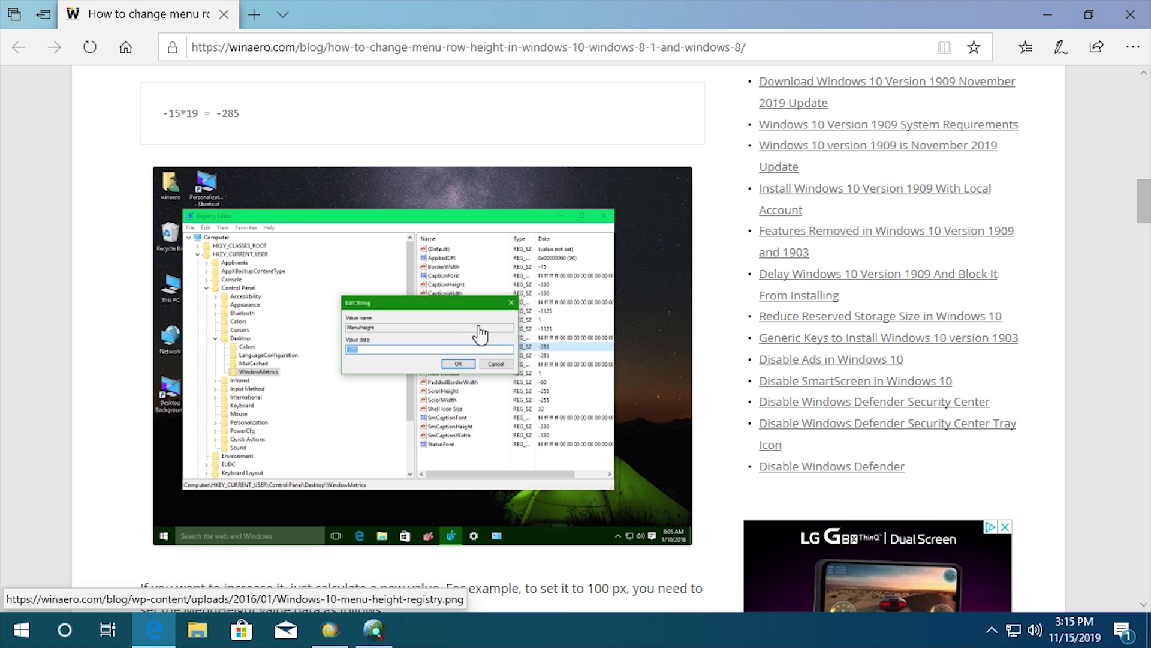
scroll(420, 384, "down", 10)
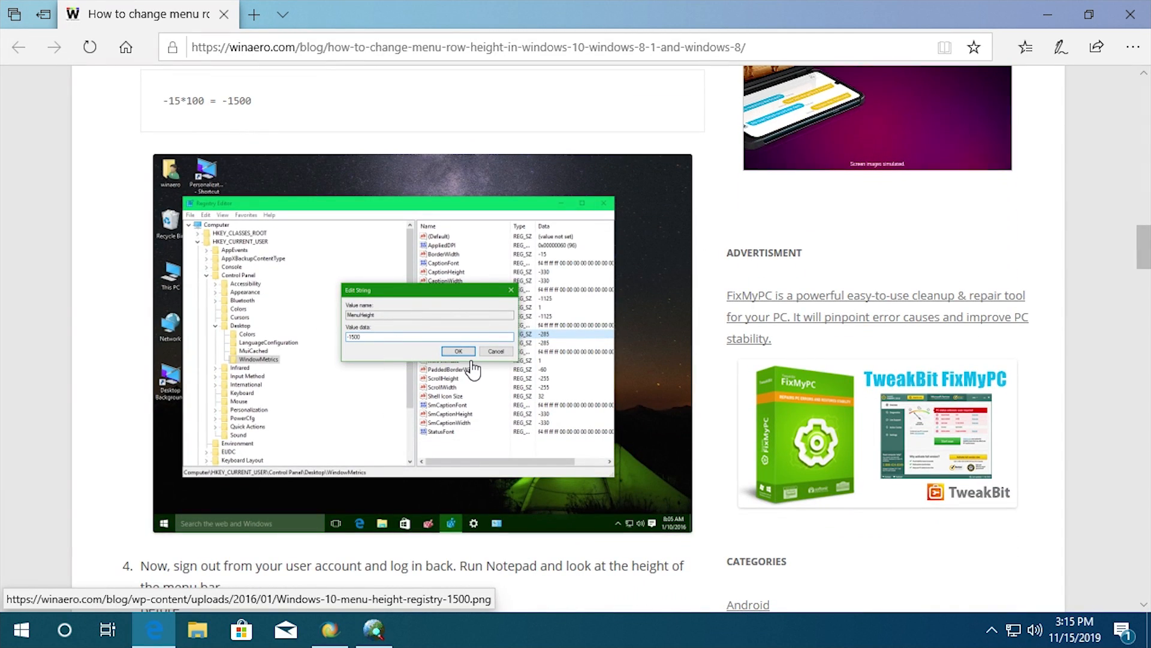
scroll(452, 391, "down", 12)
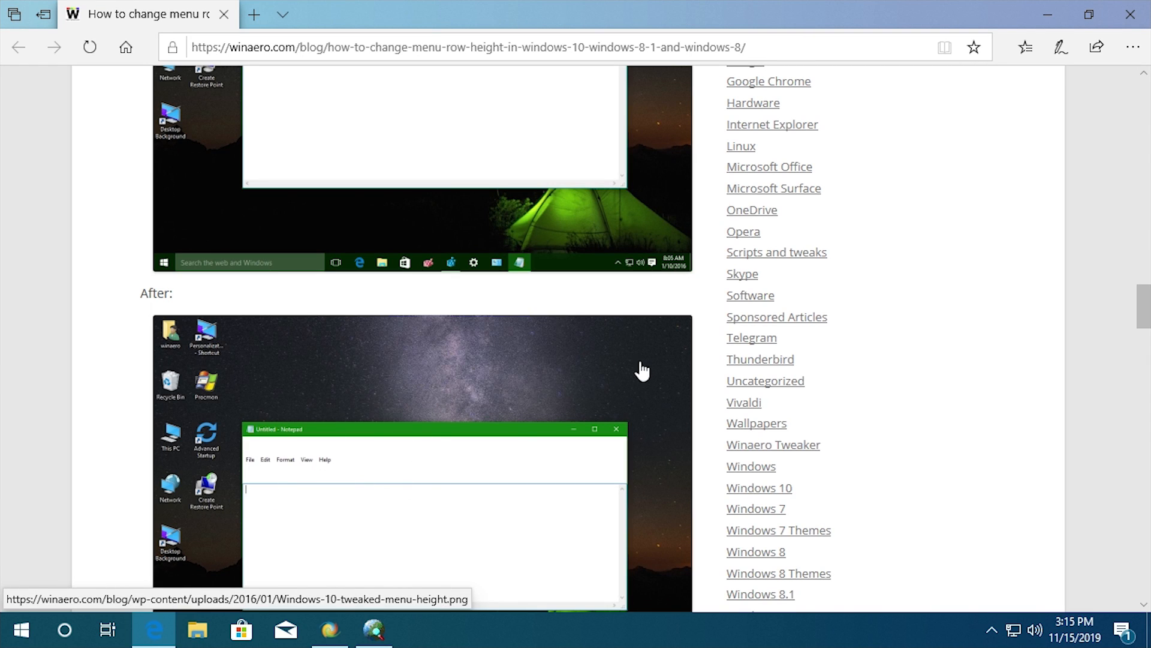
scroll(315, 479, "up", 4)
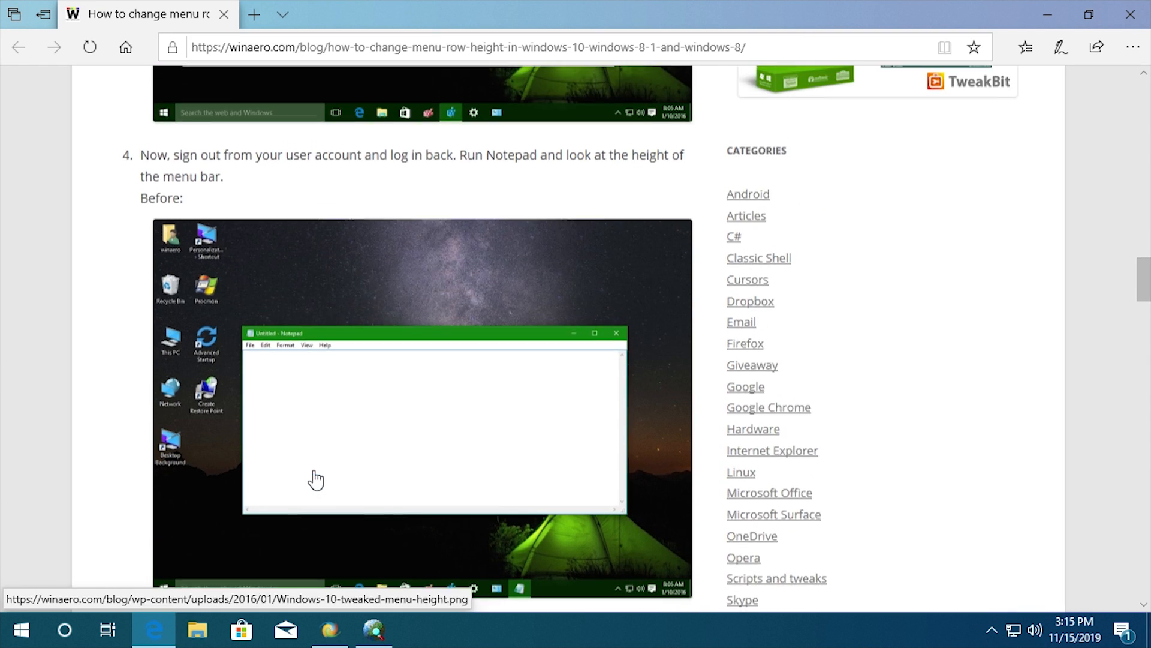
scroll(360, 450, "down", 3)
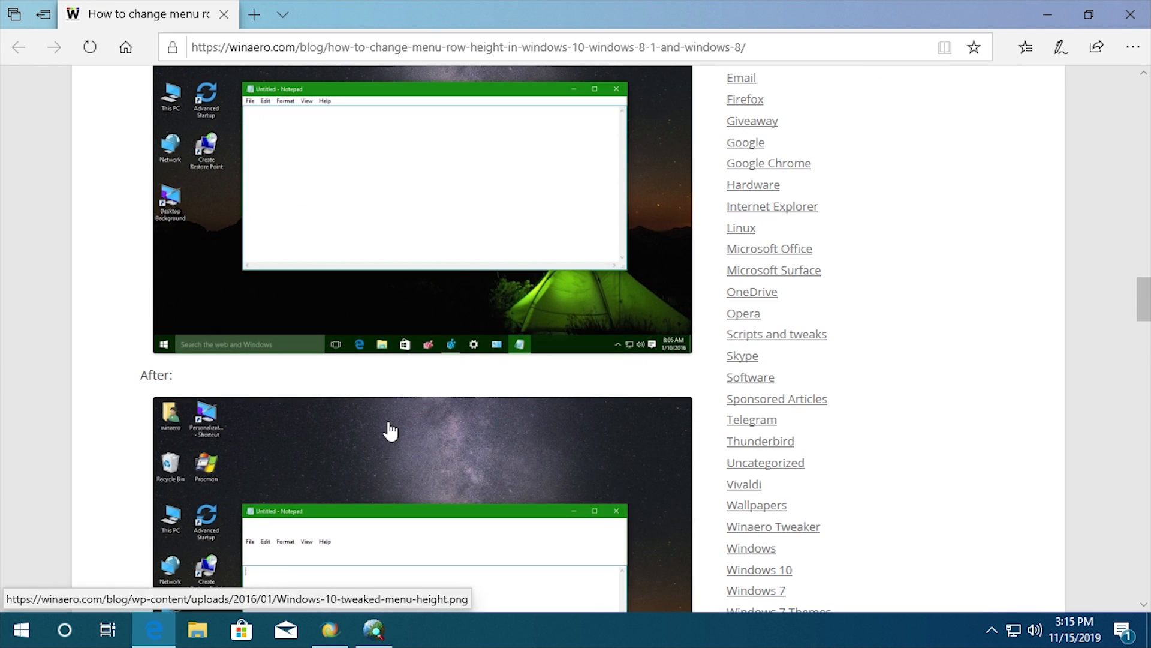
left_click(1048, 14)
Step: Set the menu height to 75, apply the change and postpone signing out
mouse_move(617, 231)
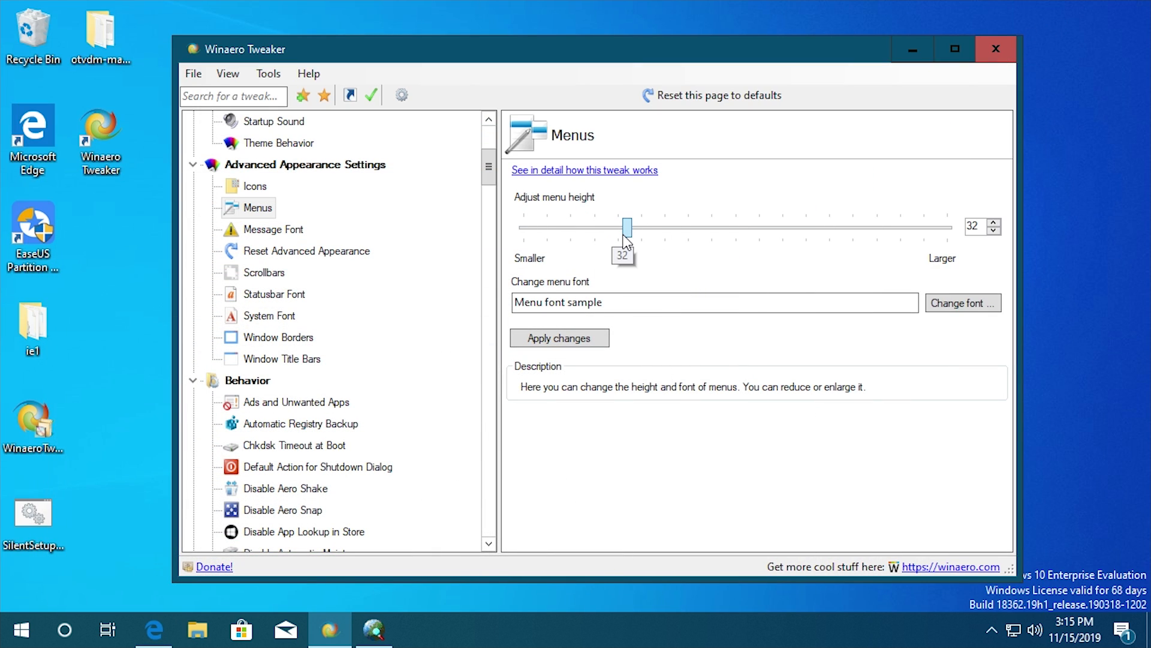
left_click_drag(629, 228, 831, 227)
left_click(588, 338)
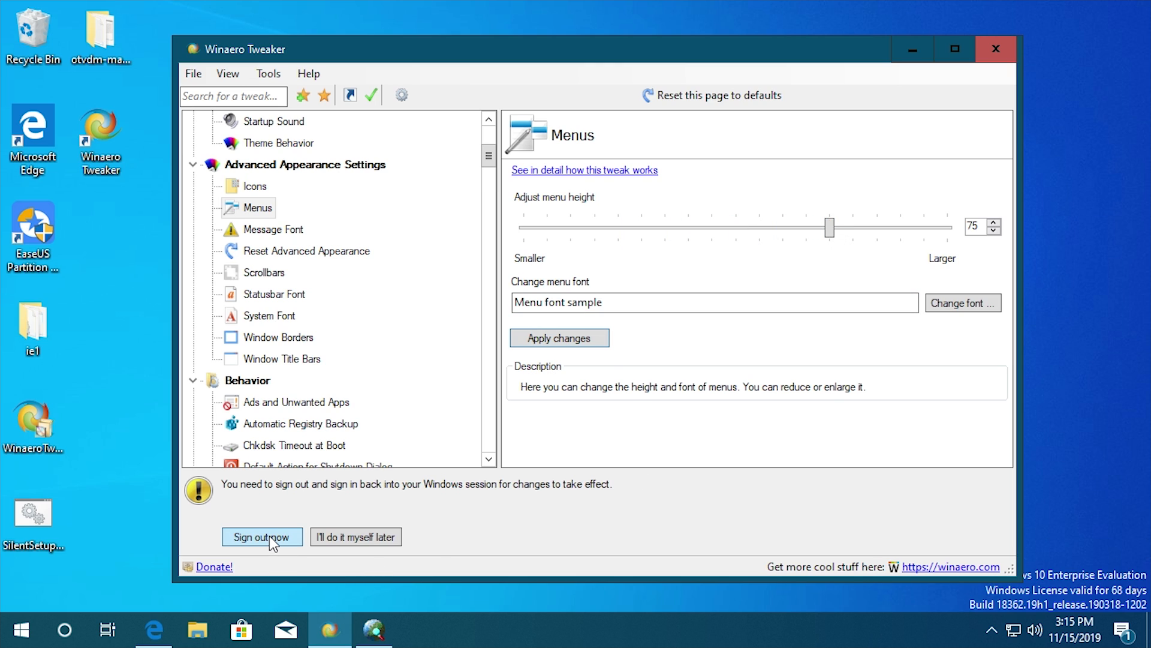
left_click(354, 537)
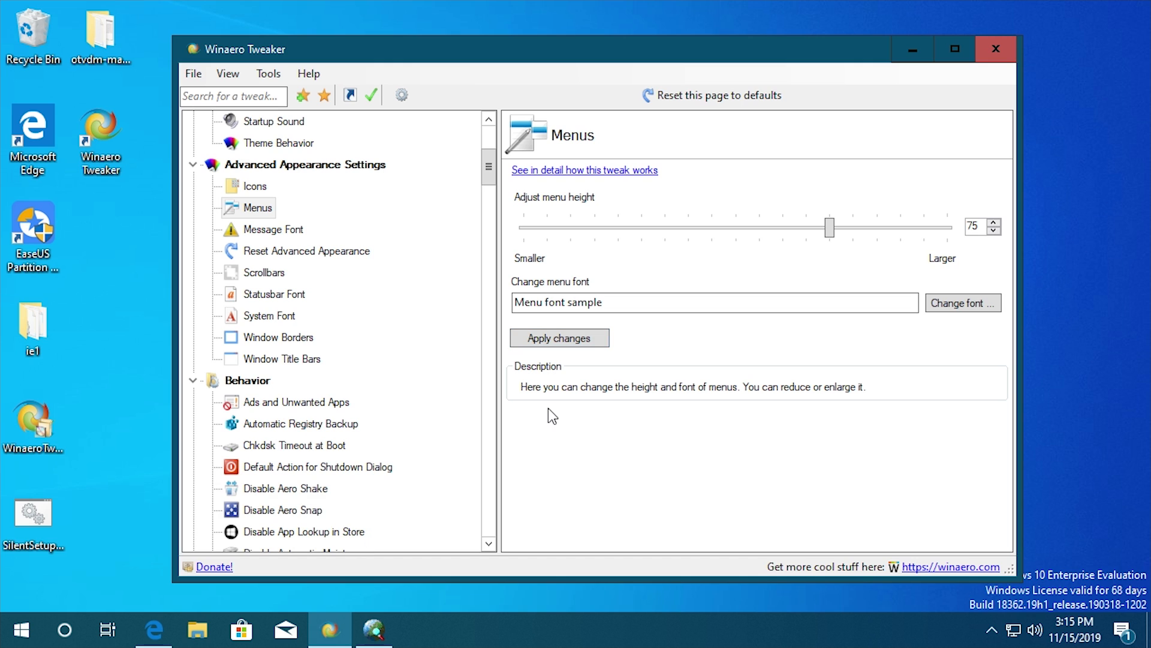
Step: Switch back to Microsoft Edge and examine the article's "After" screenshot of the taller Notepad menu bar
left_click(154, 630)
scroll(272, 529, "down", 3)
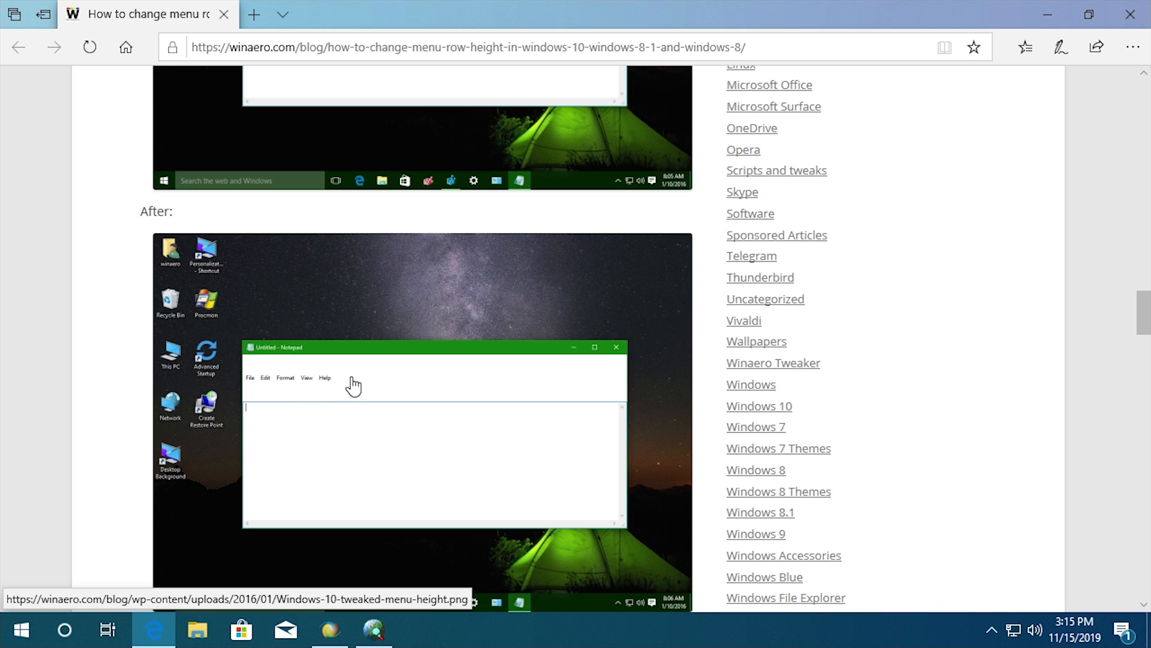
left_click(1048, 18)
Step: View the Message Font page, and on the Scrollbars page set the scrollbar width to 100, apply it and sign out of Windows
left_click(262, 229)
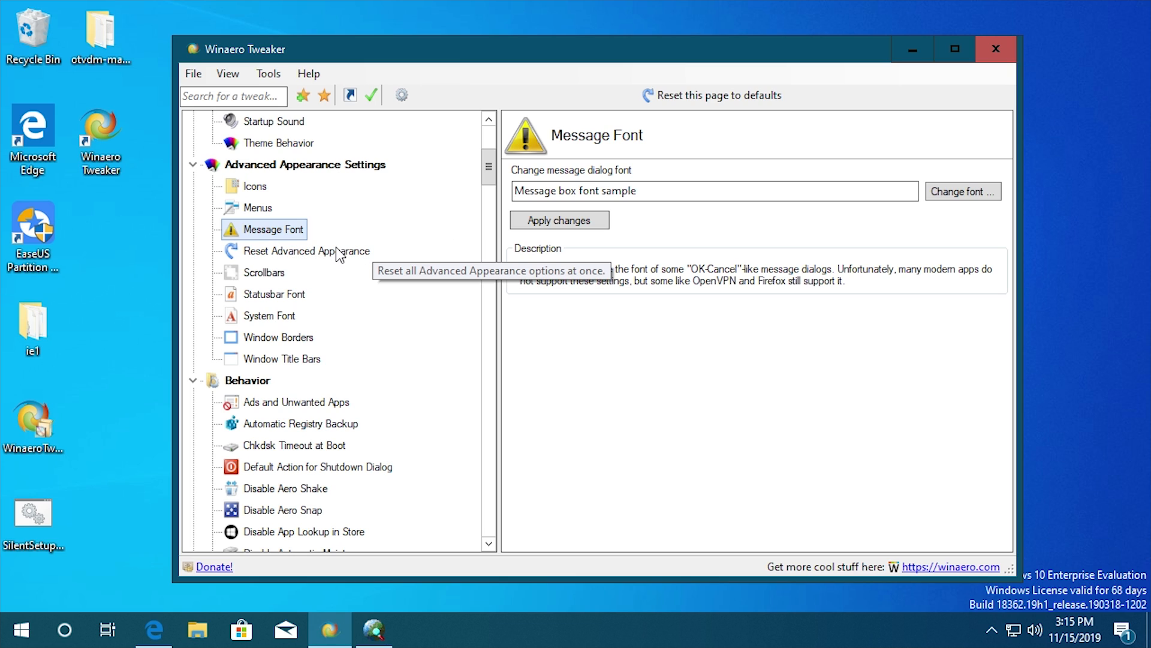
left_click(285, 273)
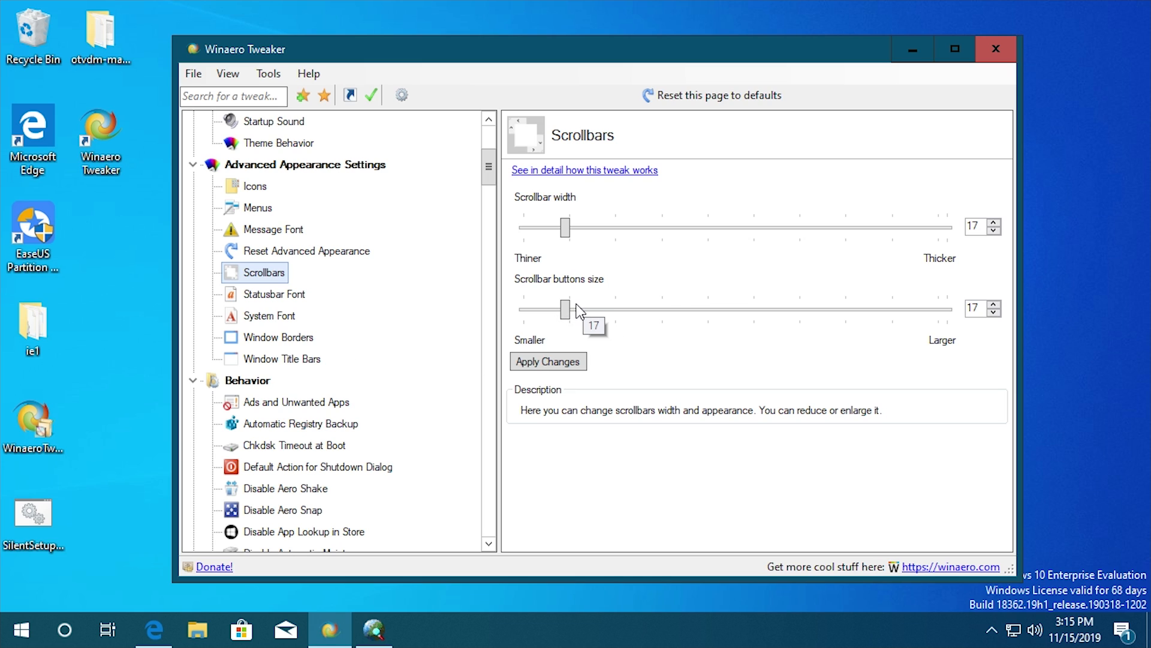
left_click_drag(565, 227, 947, 228)
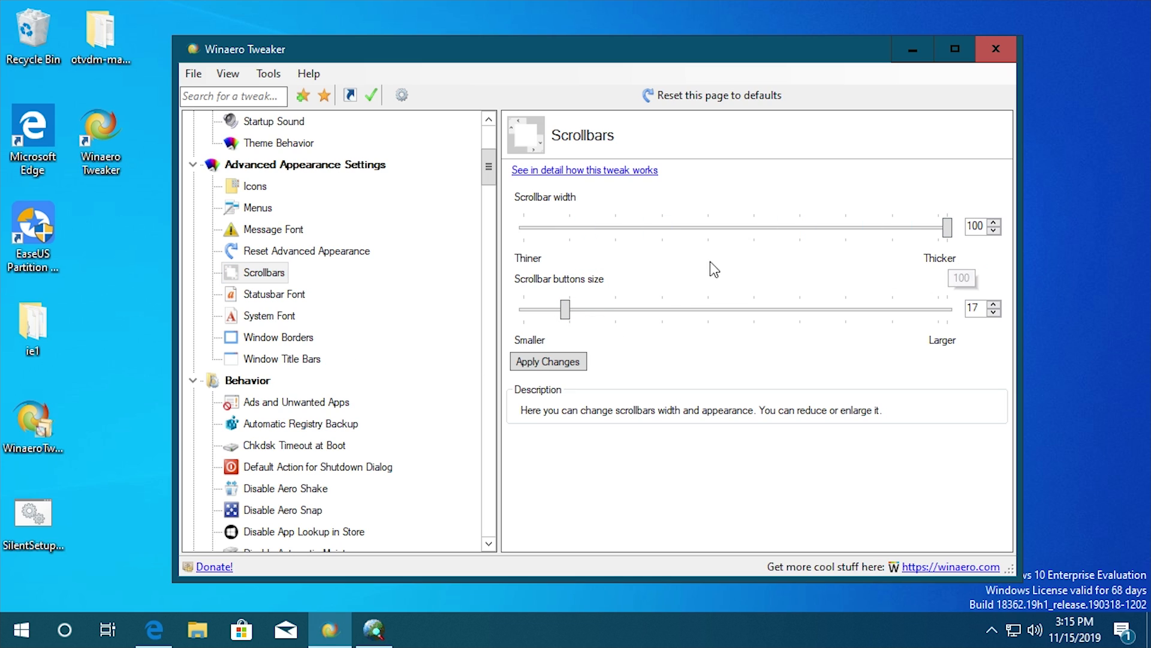
left_click(550, 363)
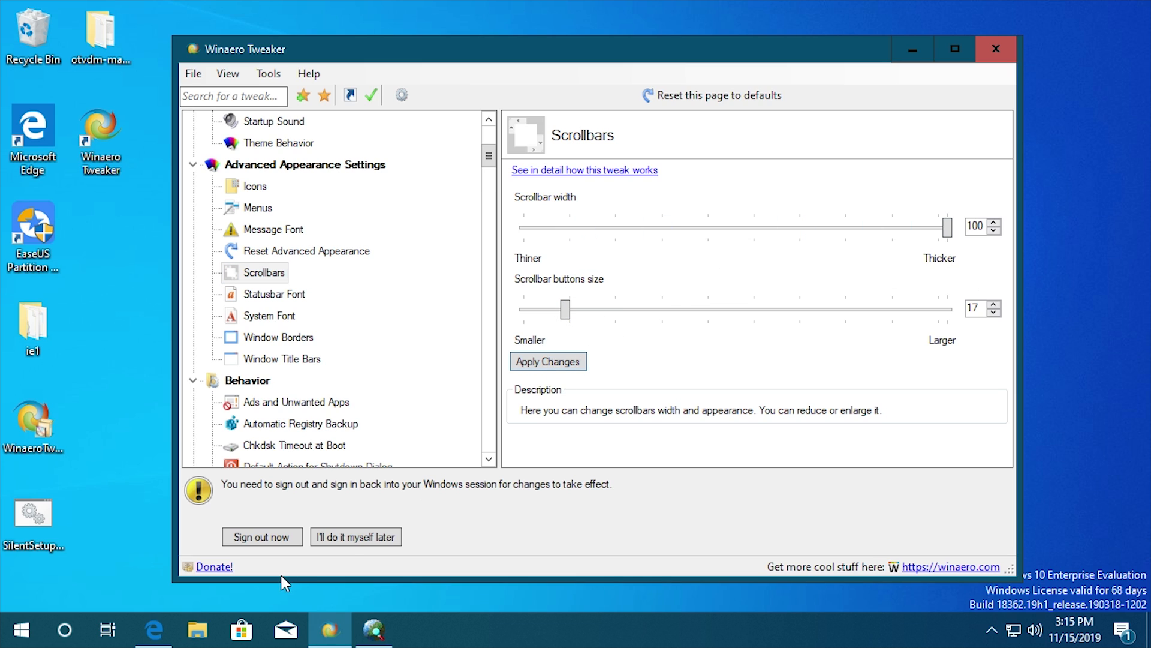
left_click(266, 536)
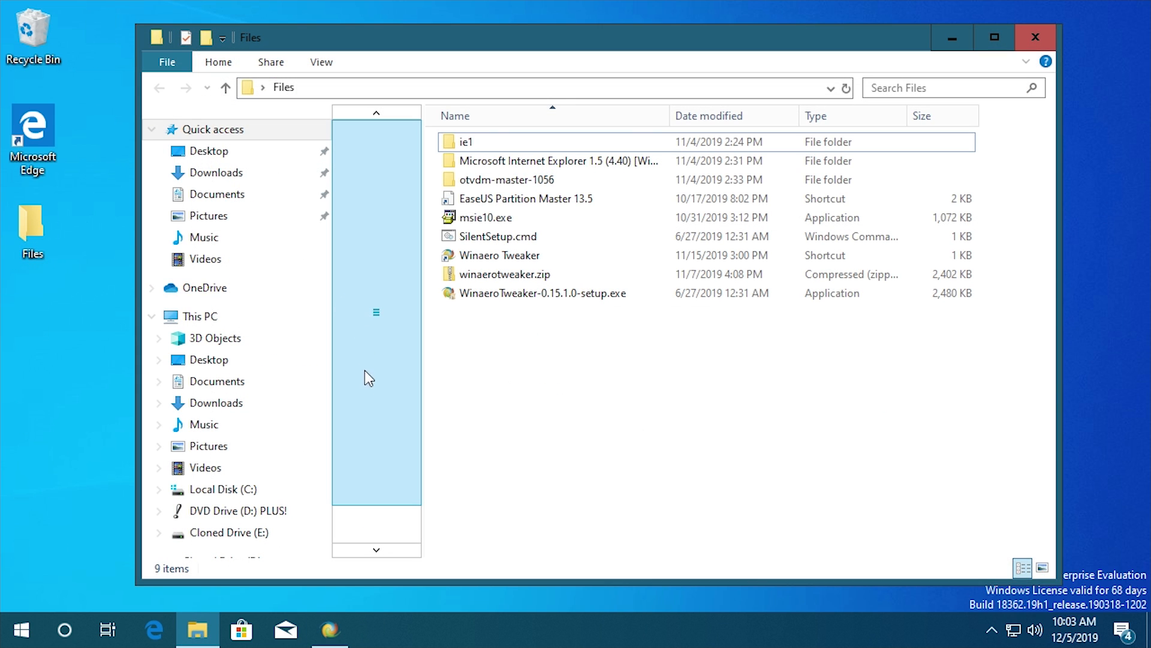
Step: Try the widened scrollbars in File Explorer's navigation pane and on Winaero Tweaker's Scrollbars page
left_click_drag(398, 275, 403, 386)
left_click_drag(406, 303, 398, 245)
mouse_move(340, 636)
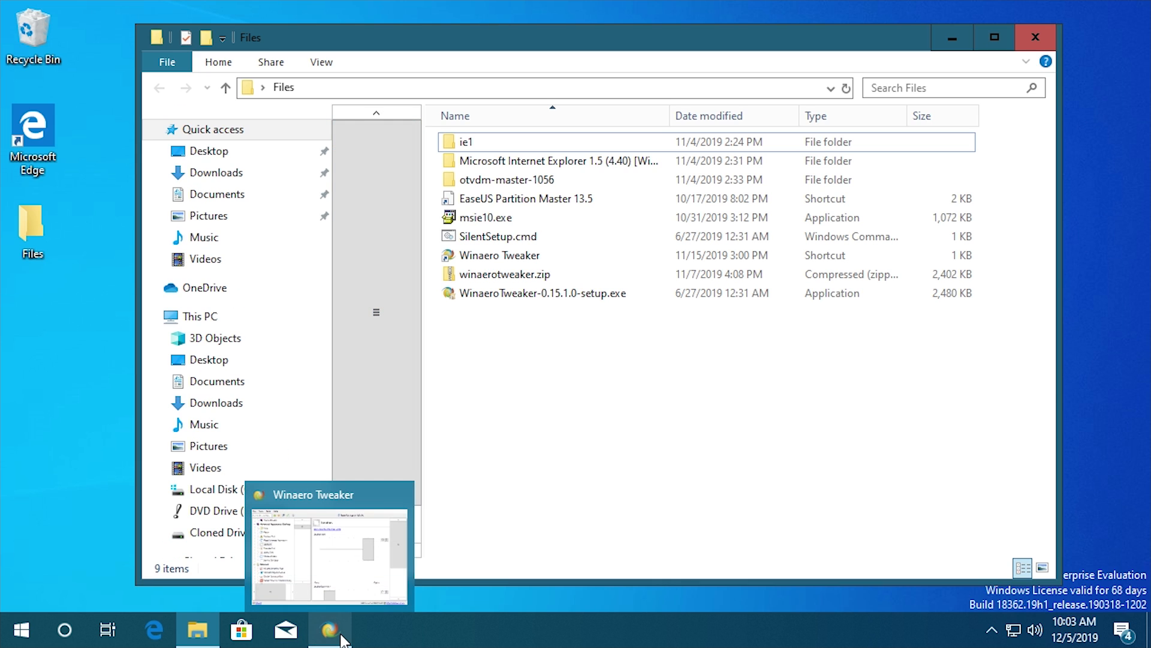
left_click(360, 567)
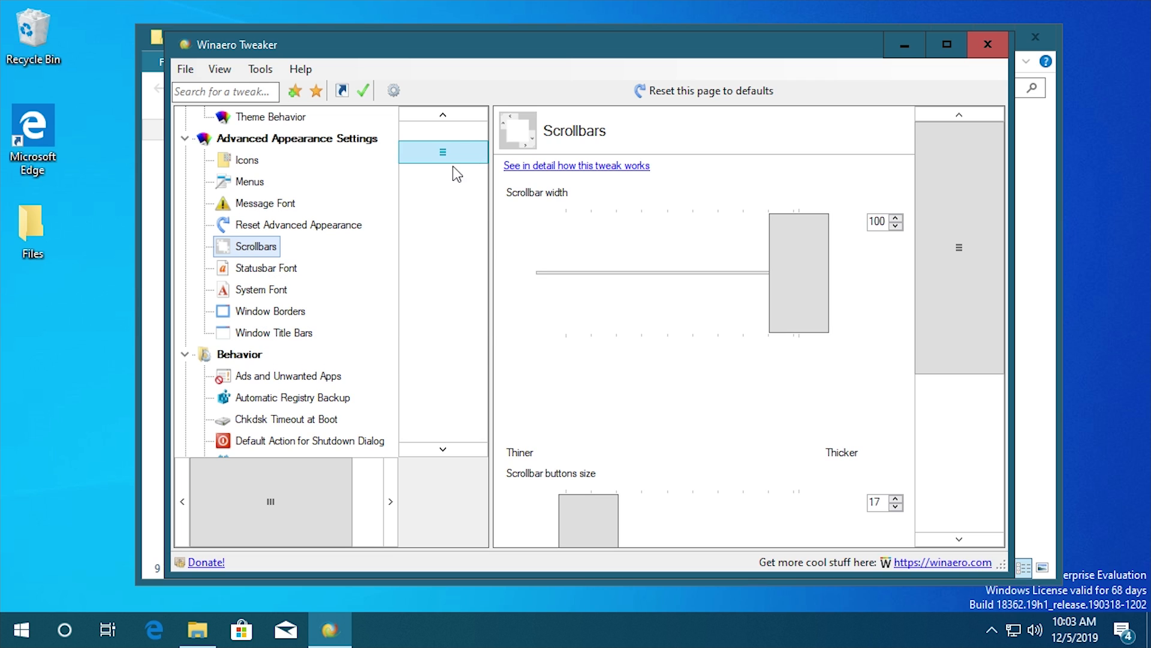
scroll(749, 347, "down", 4)
left_click_drag(765, 278, 814, 272)
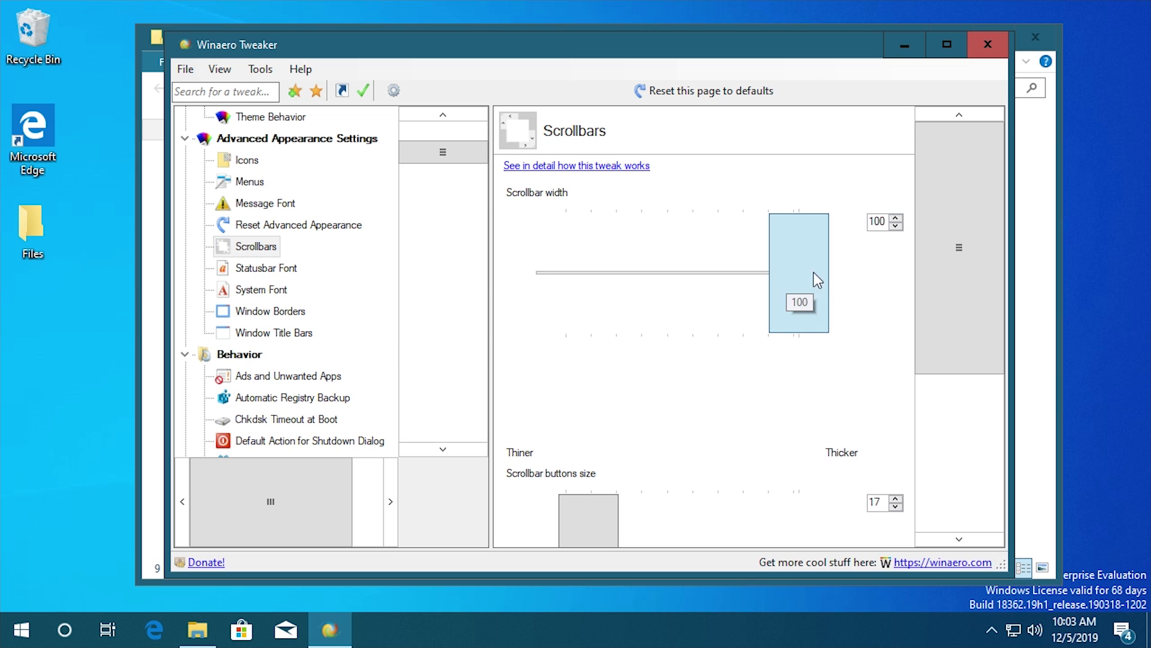
scroll(966, 228, "down", 1)
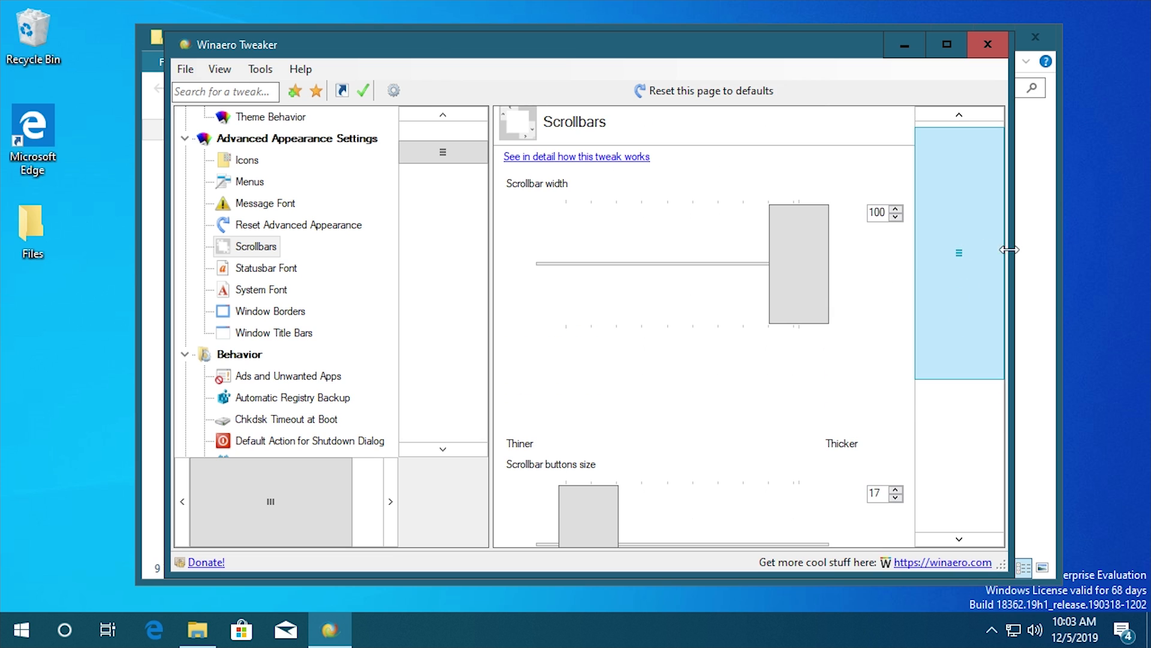
Step: Compare the scrollbars in the Start menu app list, the Settings window and File Explorer's navigation pane
left_click(20, 632)
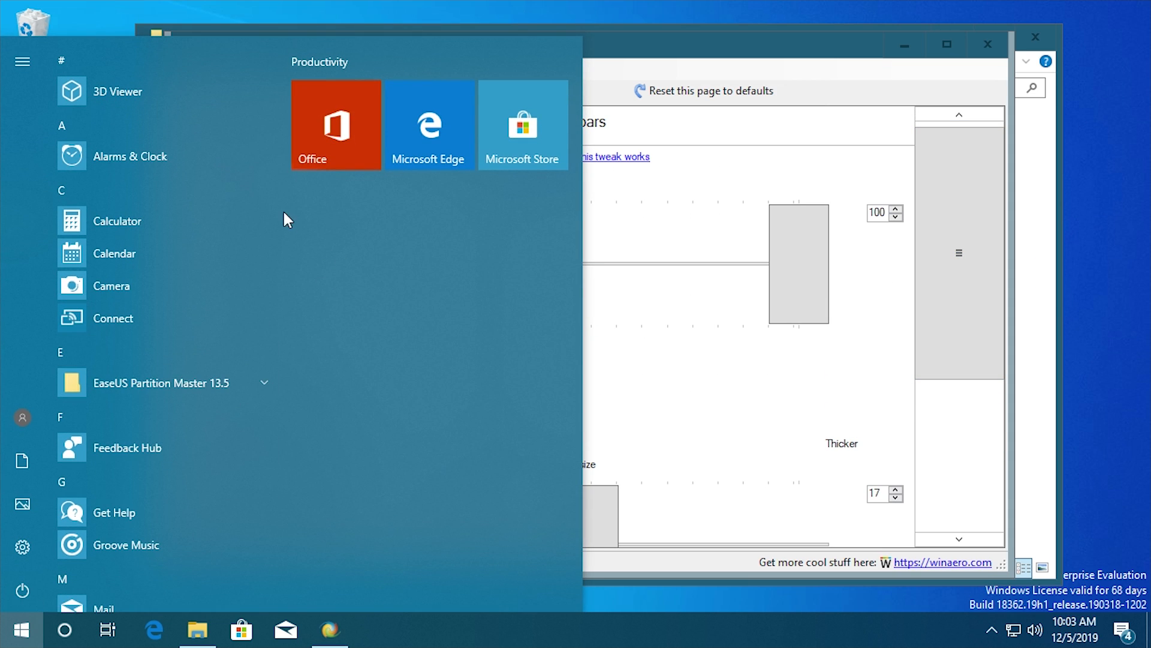
left_click_drag(283, 189, 274, 164)
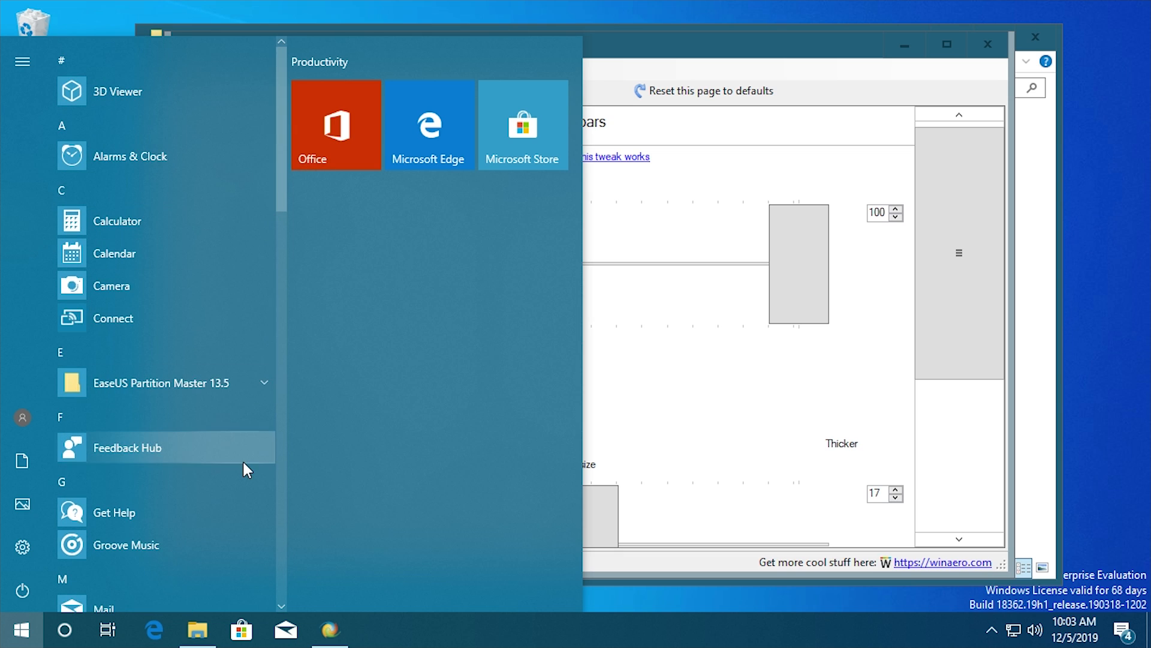
key("super+i")
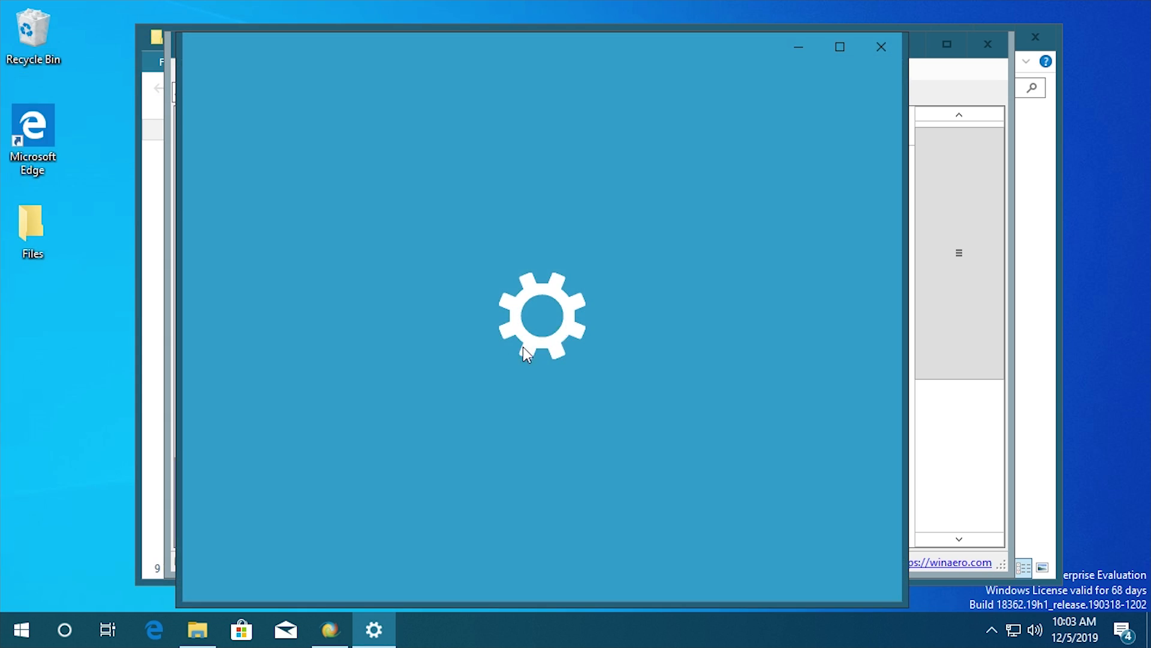
scroll(768, 249, "down", 5)
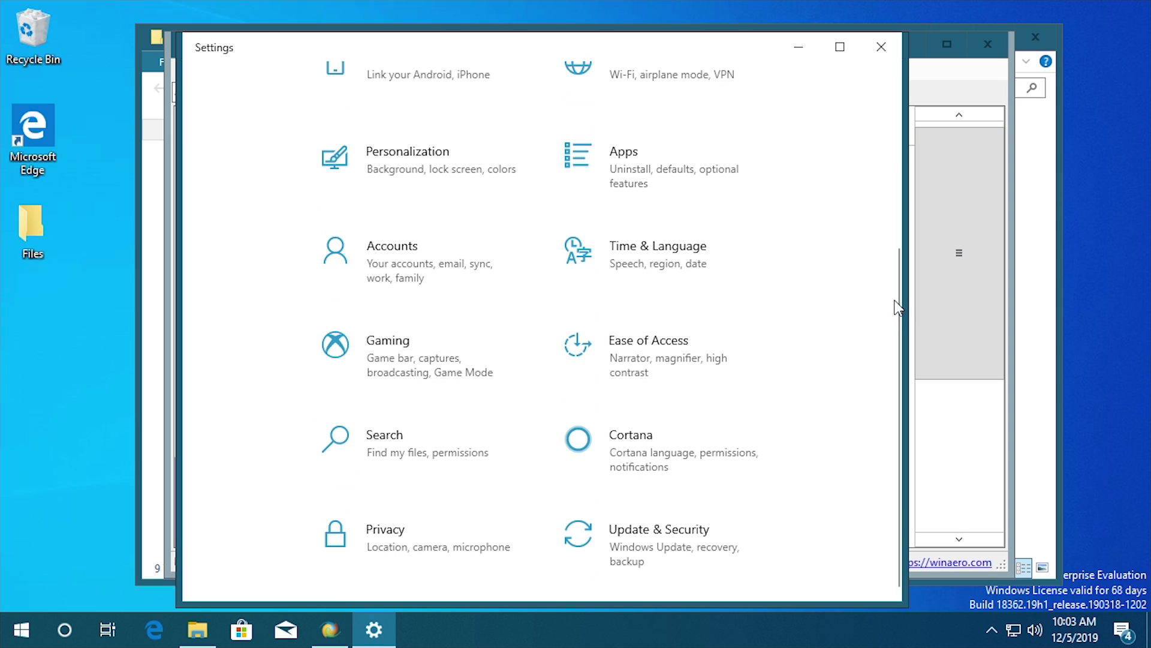
left_click_drag(897, 296, 869, 200)
left_click(872, 56)
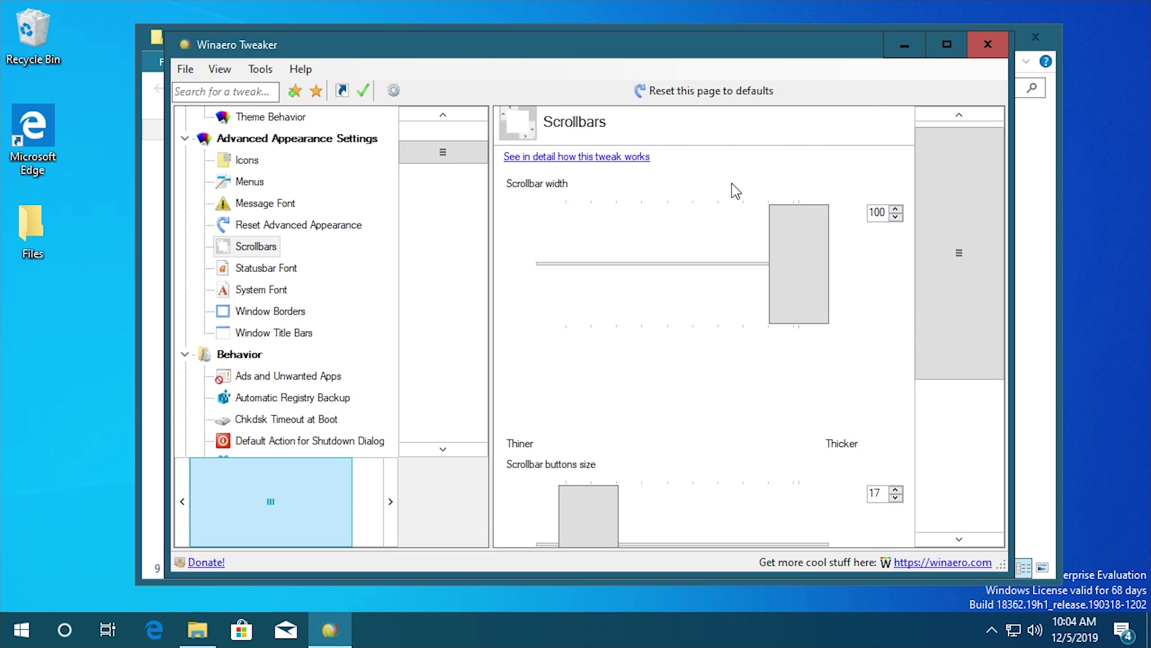
key("alt+Tab")
mouse_move(397, 218)
left_mouse_down()
mouse_move(401, 262)
mouse_move(388, 224)
mouse_move(403, 172)
mouse_move(388, 211)
mouse_move(398, 306)
mouse_move(406, 211)
mouse_move(402, 237)
left_mouse_up()
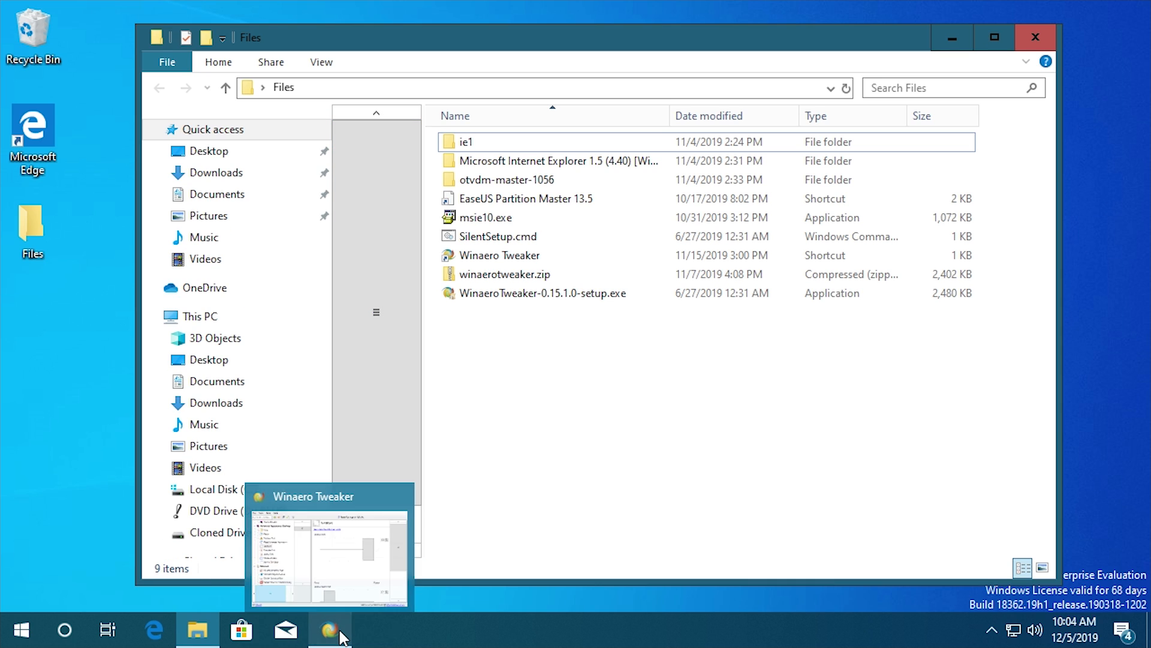
Step: Switch back to Winaero Tweaker and open the Window Borders page under Advanced Appearance Settings
left_click(336, 628)
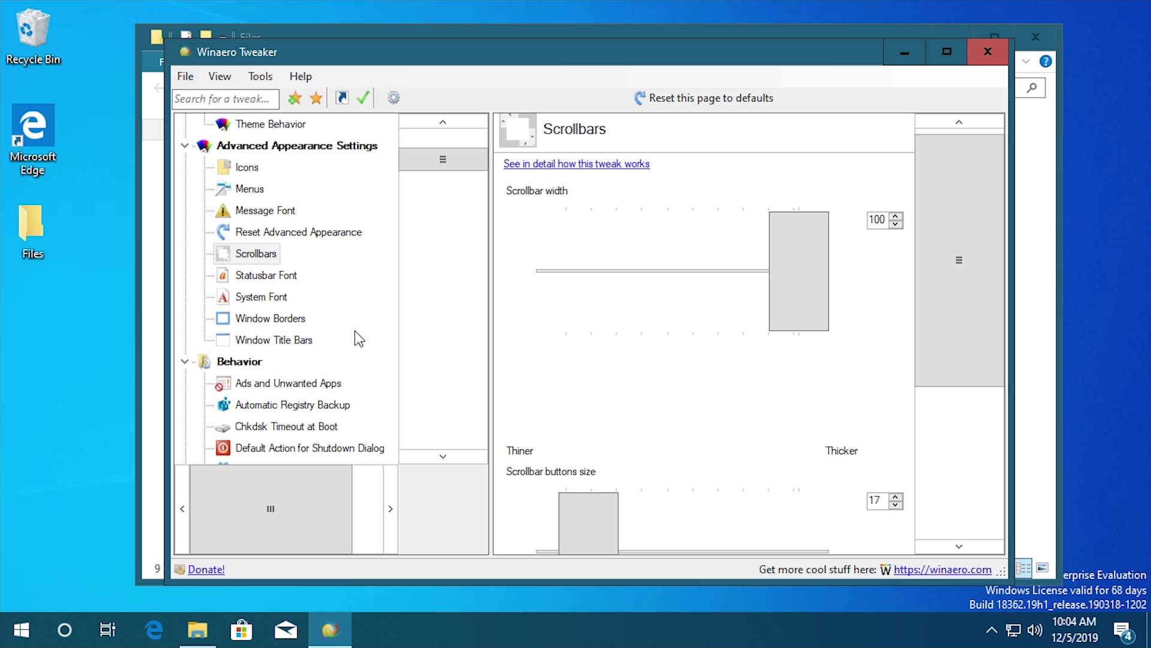
scroll(260, 217, "down", 1)
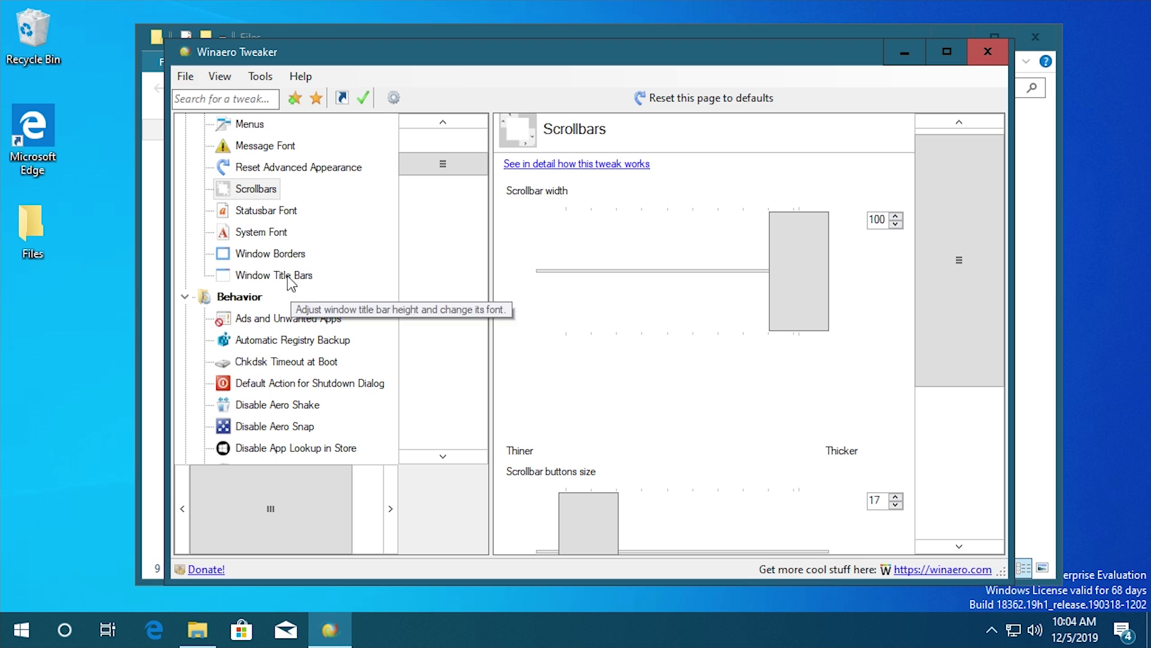
left_click(273, 254)
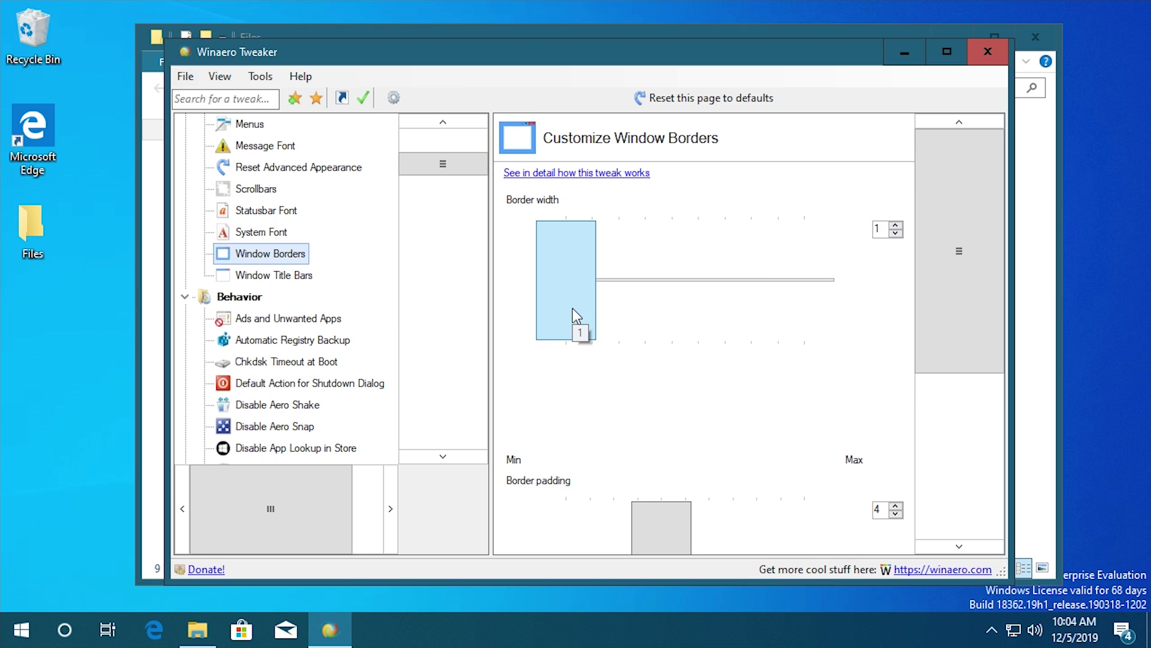
Step: Raise the window border width, and on the Ads and Unwanted Apps page turn on Disable ads in Windows 10
left_click_drag(574, 308, 807, 308)
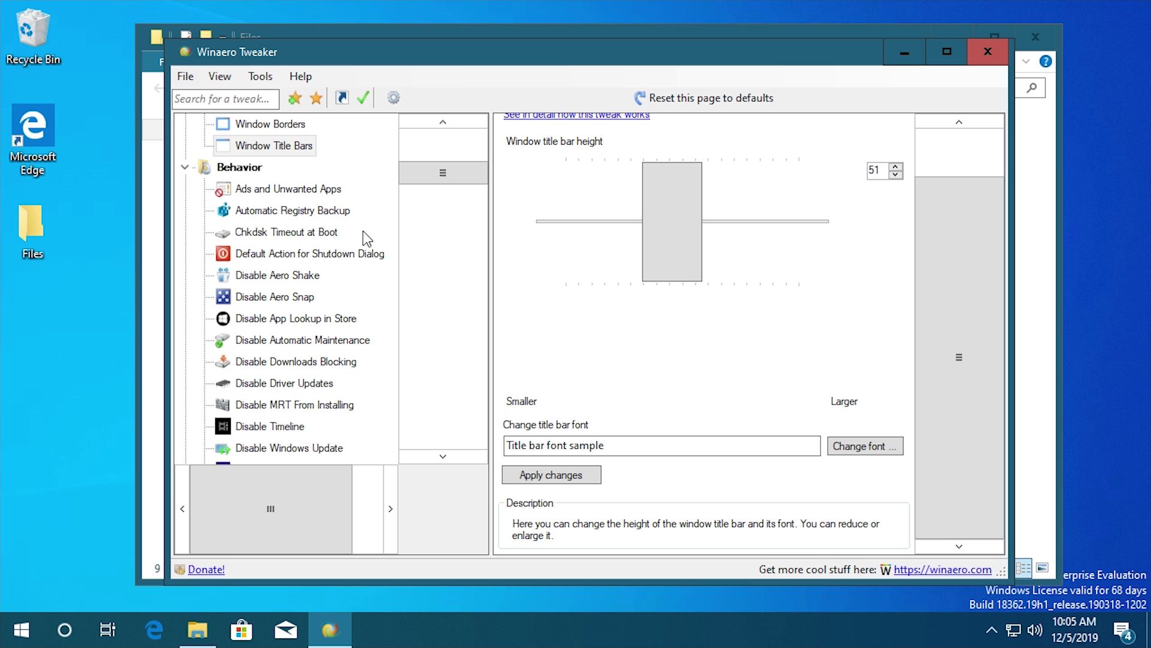
left_click(281, 193)
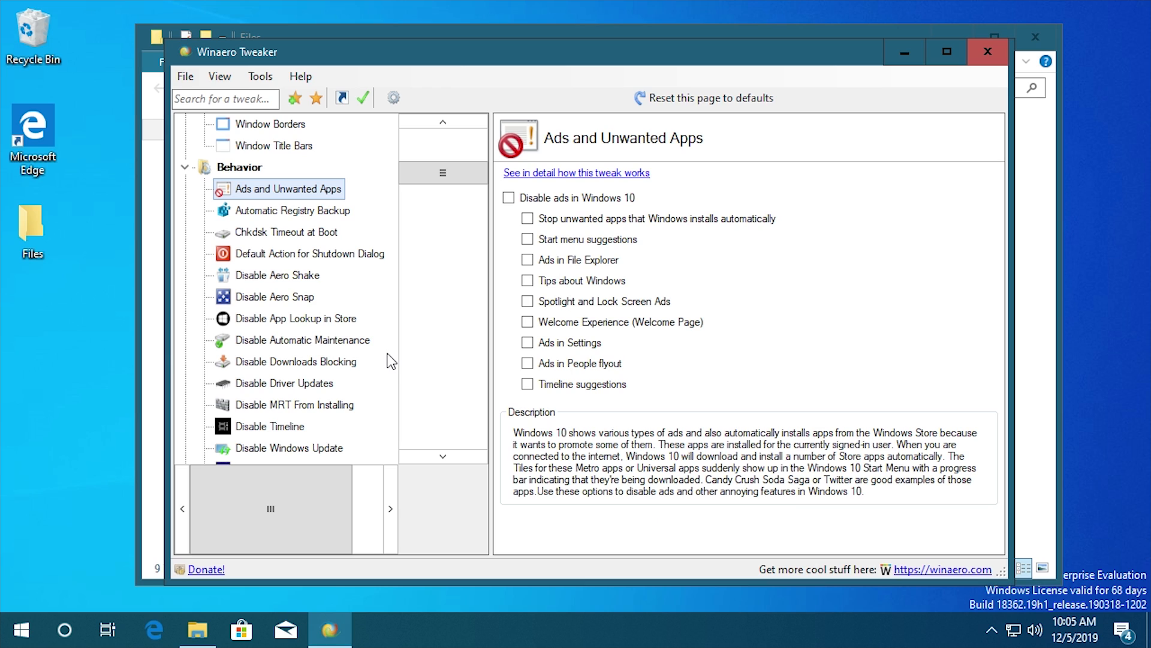
left_click(511, 201)
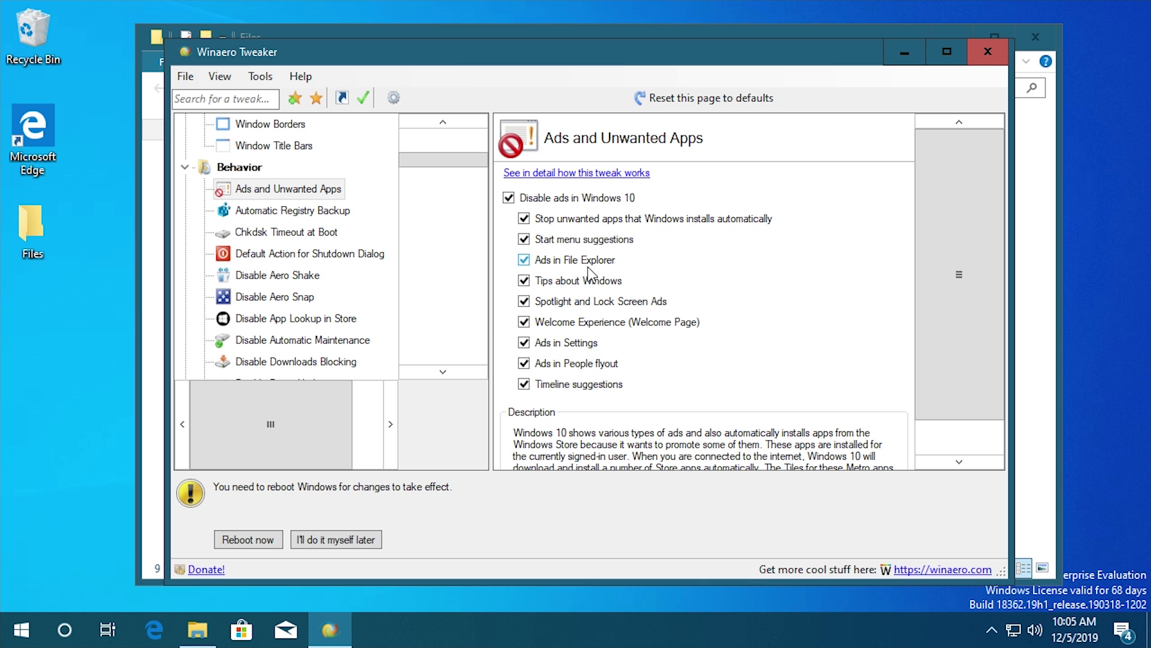
Step: Move the Winaero Tweaker window aside to look at the File Explorer window, and bring Winaero Tweaker back over it
left_click_drag(545, 57, 679, 331)
left_click(544, 41)
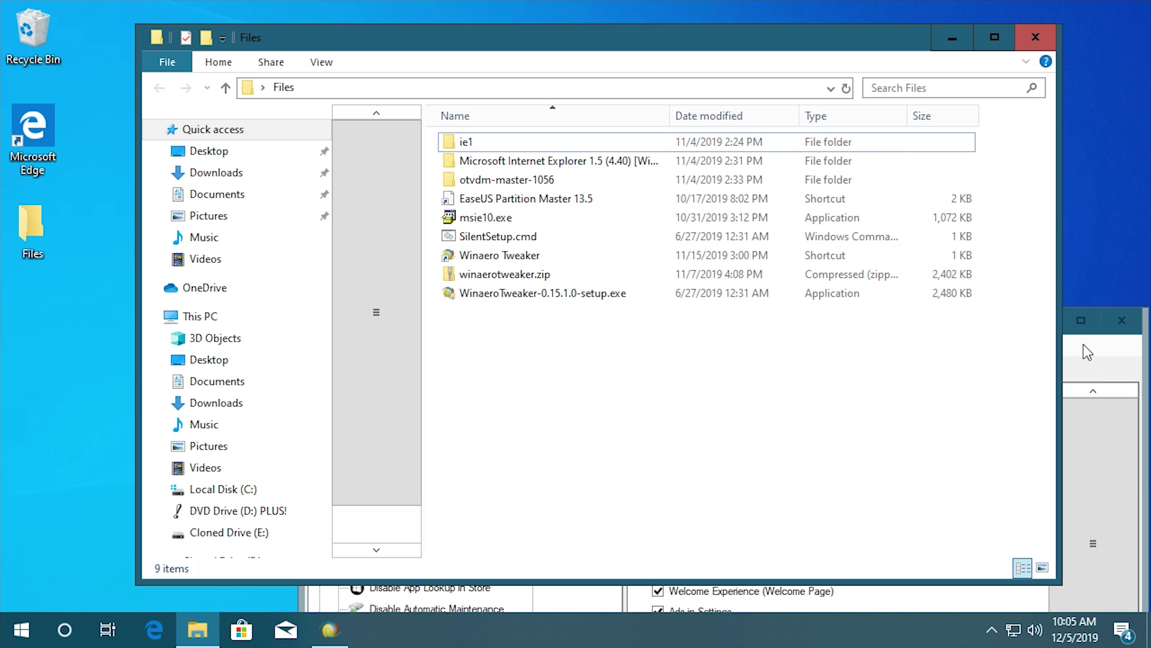
left_click_drag(1080, 308, 633, 37)
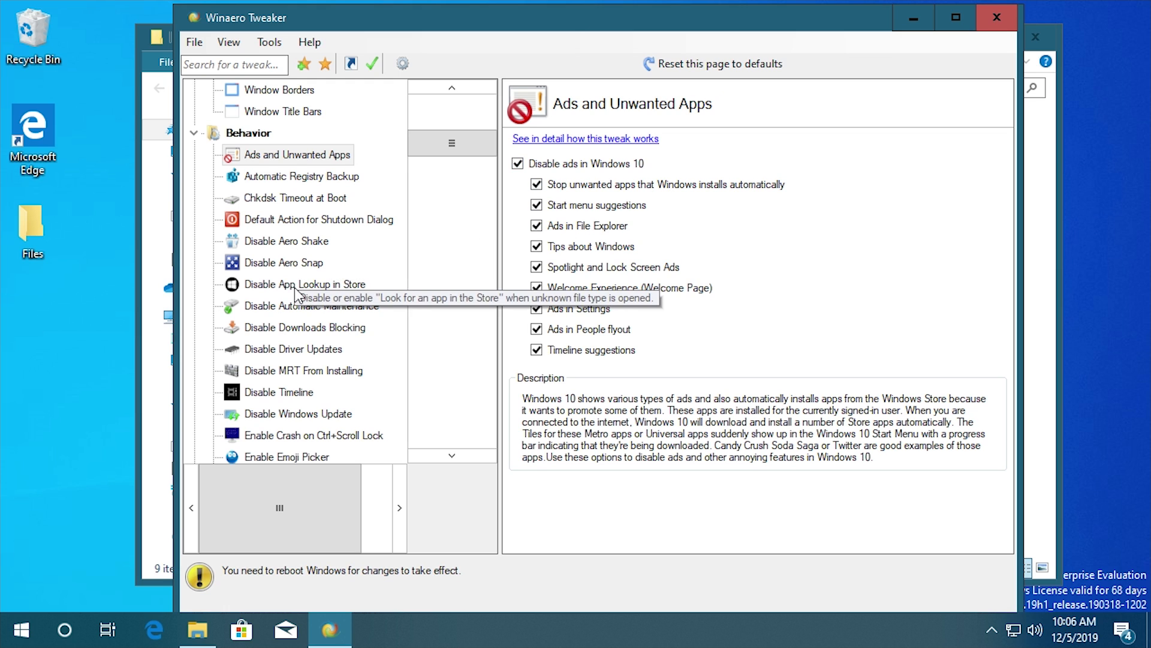
Step: View the Automatic Registry Backup and Disable Windows Update pages under Behavior
scroll(308, 309, "down", 1)
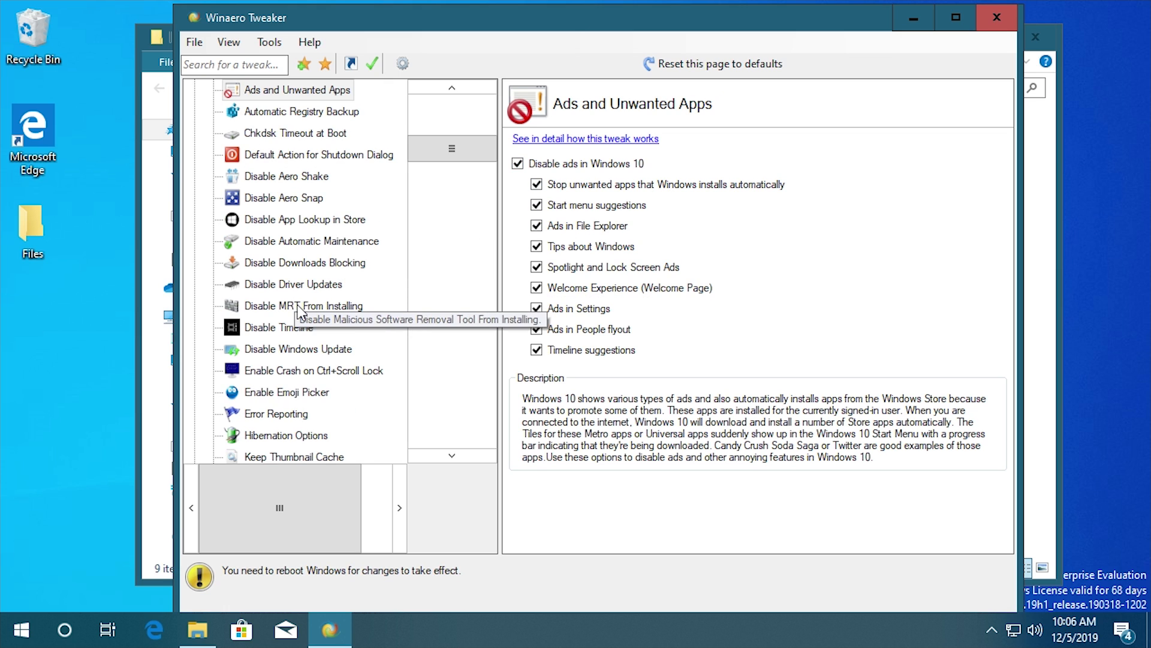
left_click(317, 116)
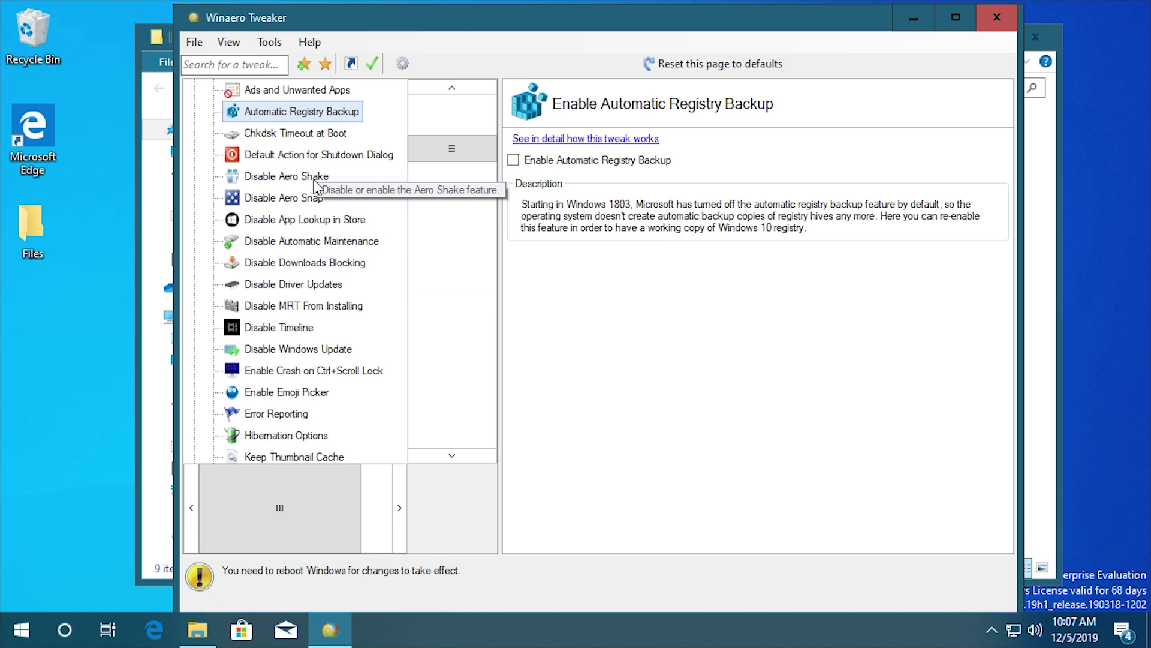
left_click_drag(446, 25, 423, 52)
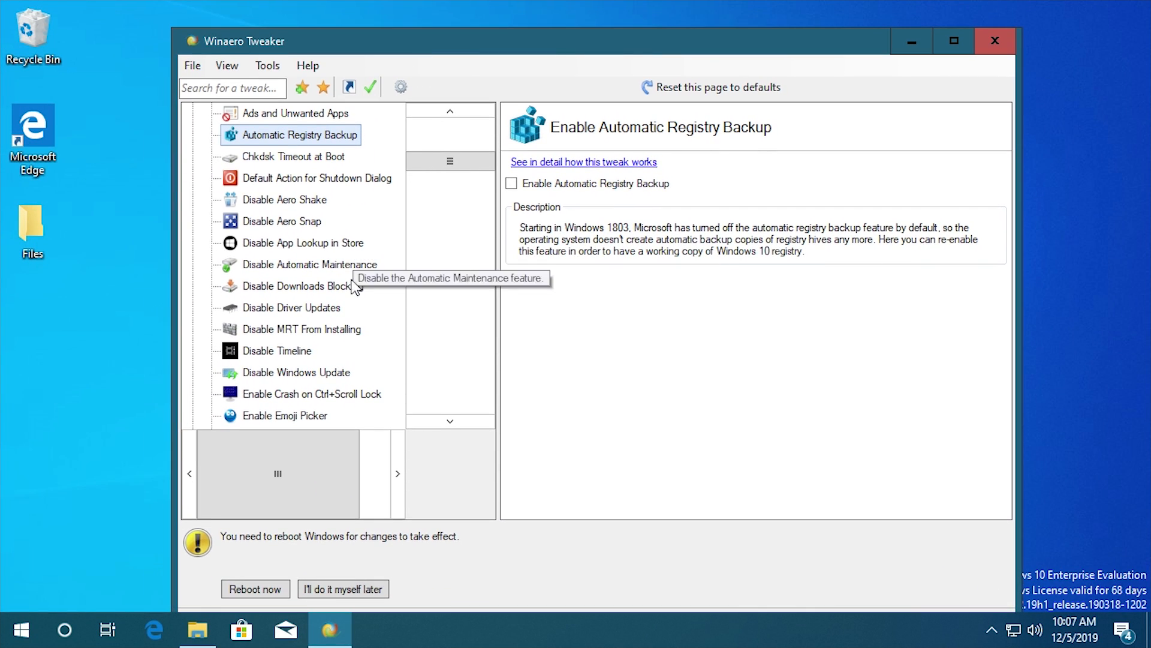
scroll(352, 290, "down", 1)
scroll(339, 369, "up", 1)
left_click(338, 371)
scroll(310, 244, "down", 1)
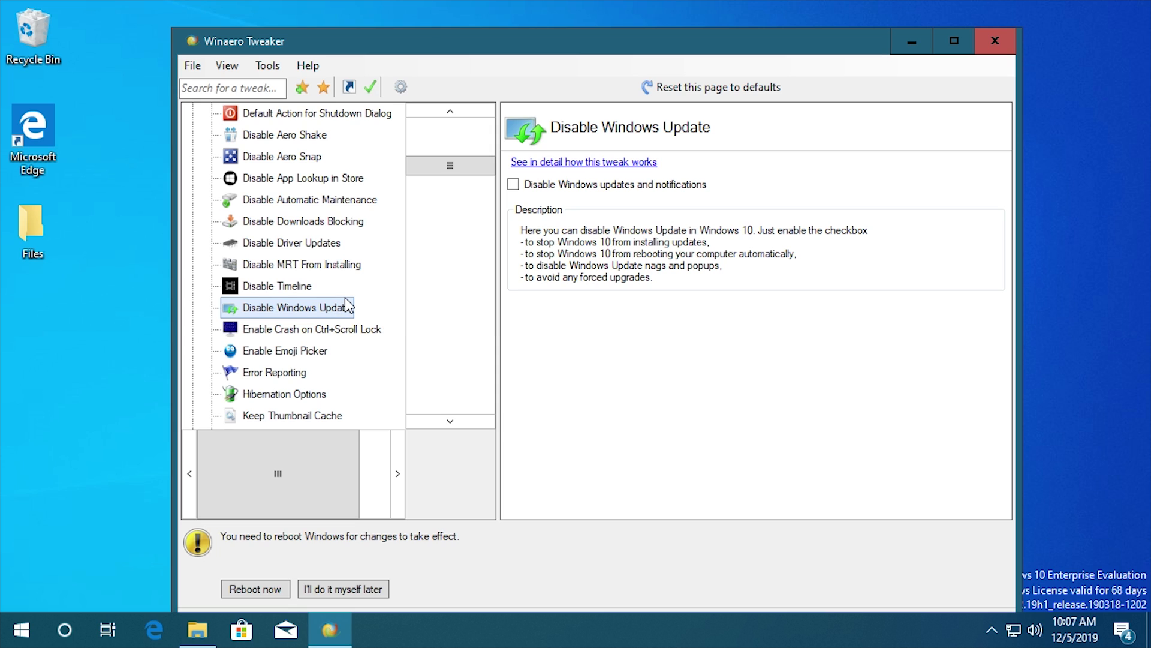
scroll(294, 228, "down", 2)
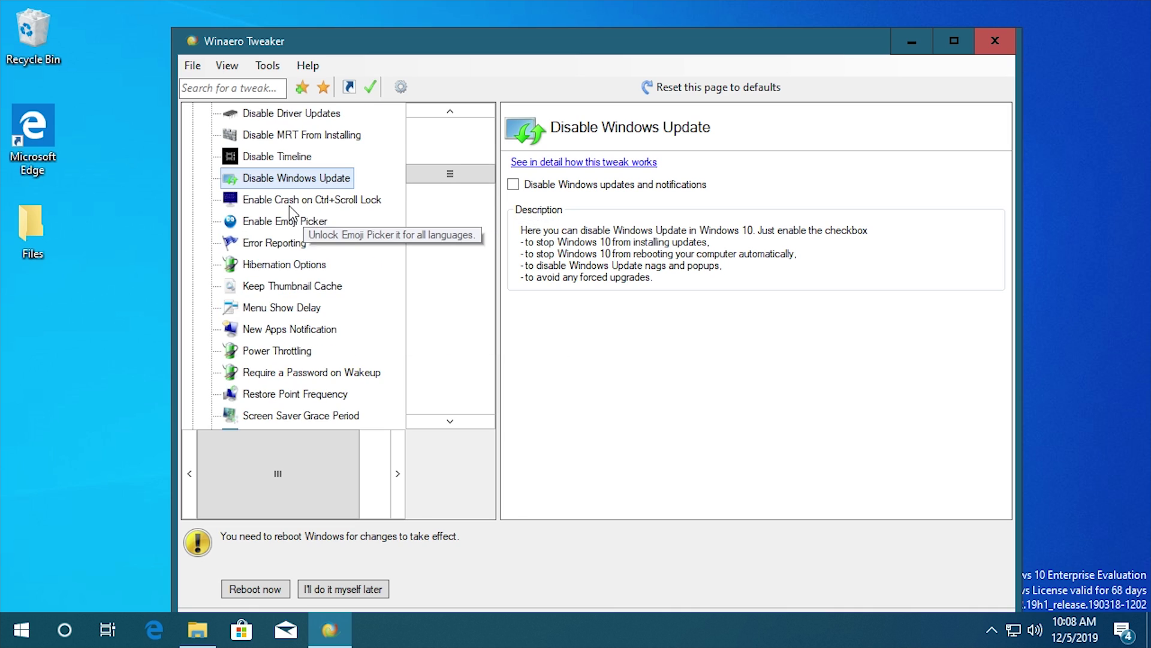
Step: Turn on Enable Crash on Ctrl+Scroll Lock, and open the Show BSOD, Disable Smiley page
left_click(289, 204)
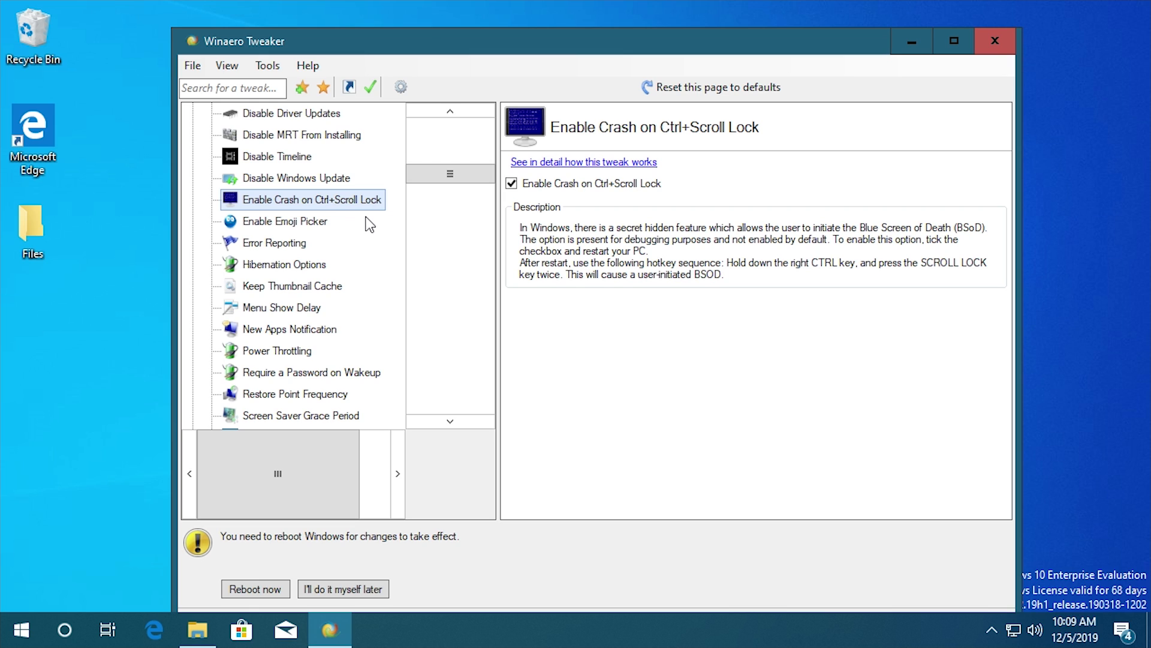
scroll(360, 252, "down", 2)
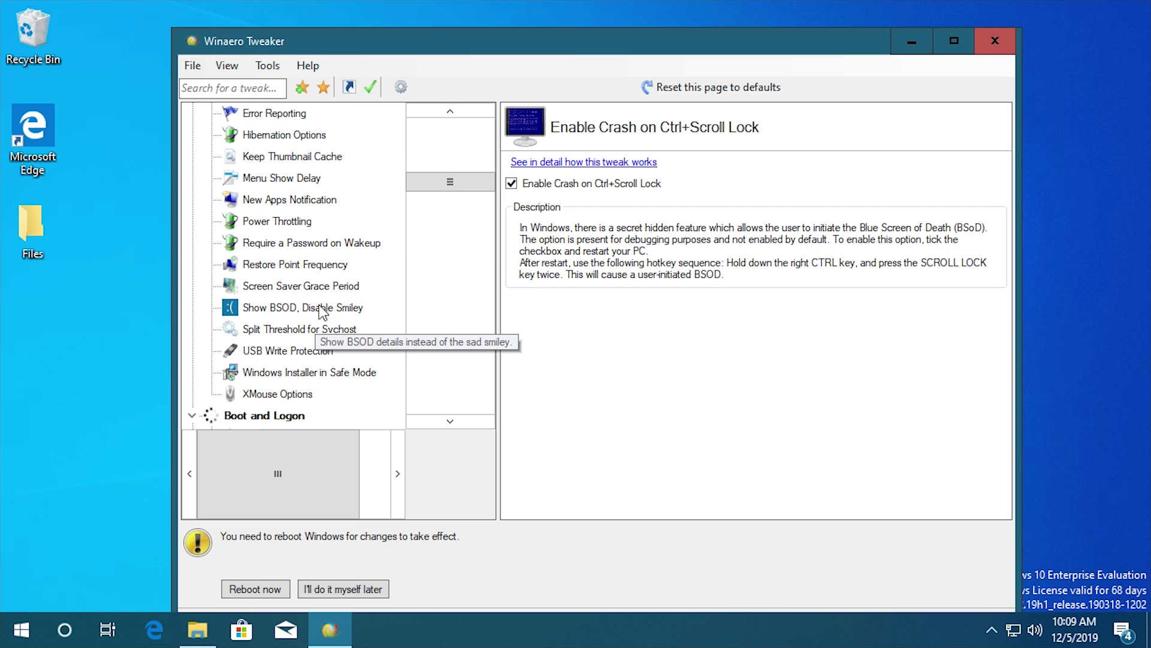
left_click(321, 308)
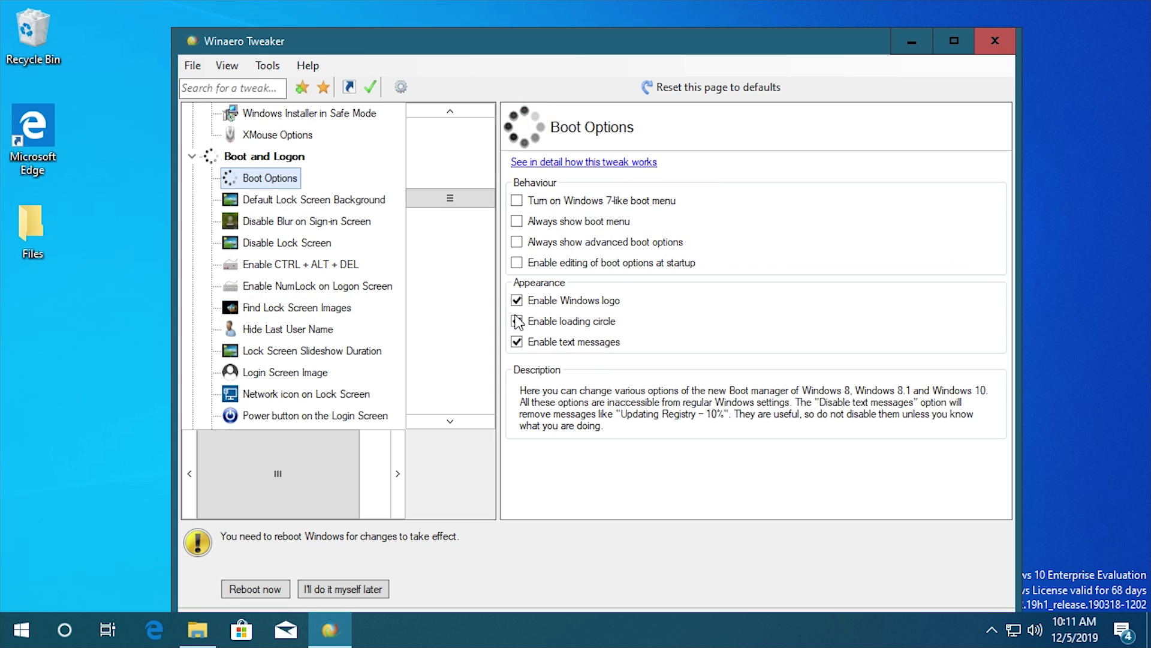
Step: Under Boot and Logon, disable the lock screen and the blur on the sign-in screen, and reboot Windows
left_click(318, 243)
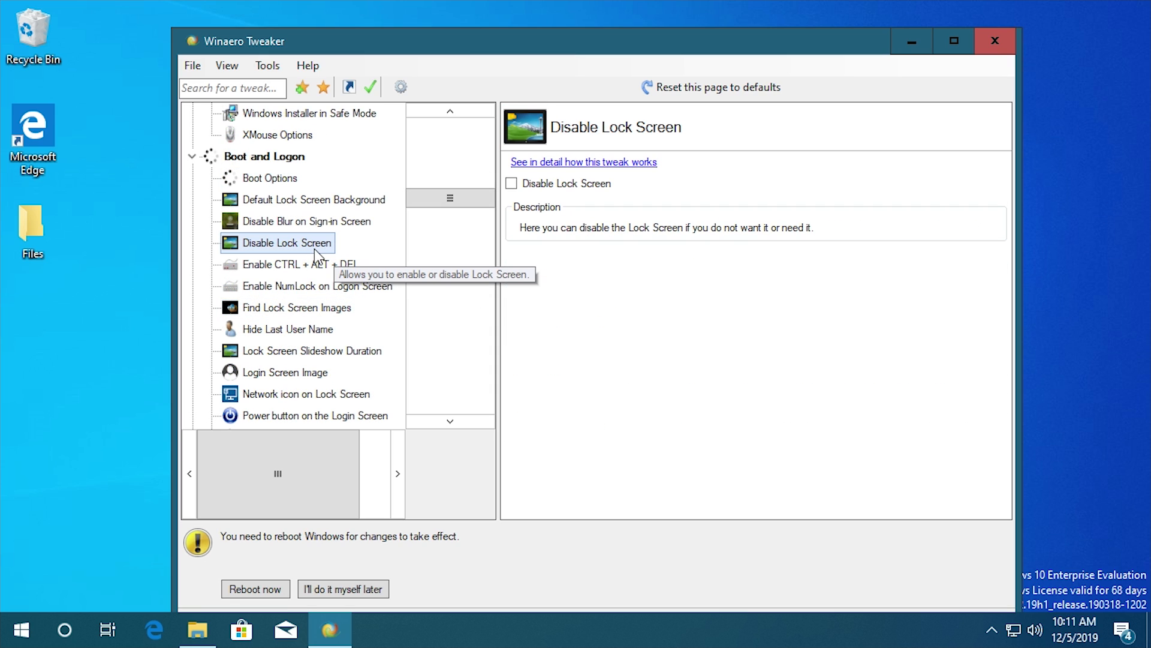
left_click(513, 187)
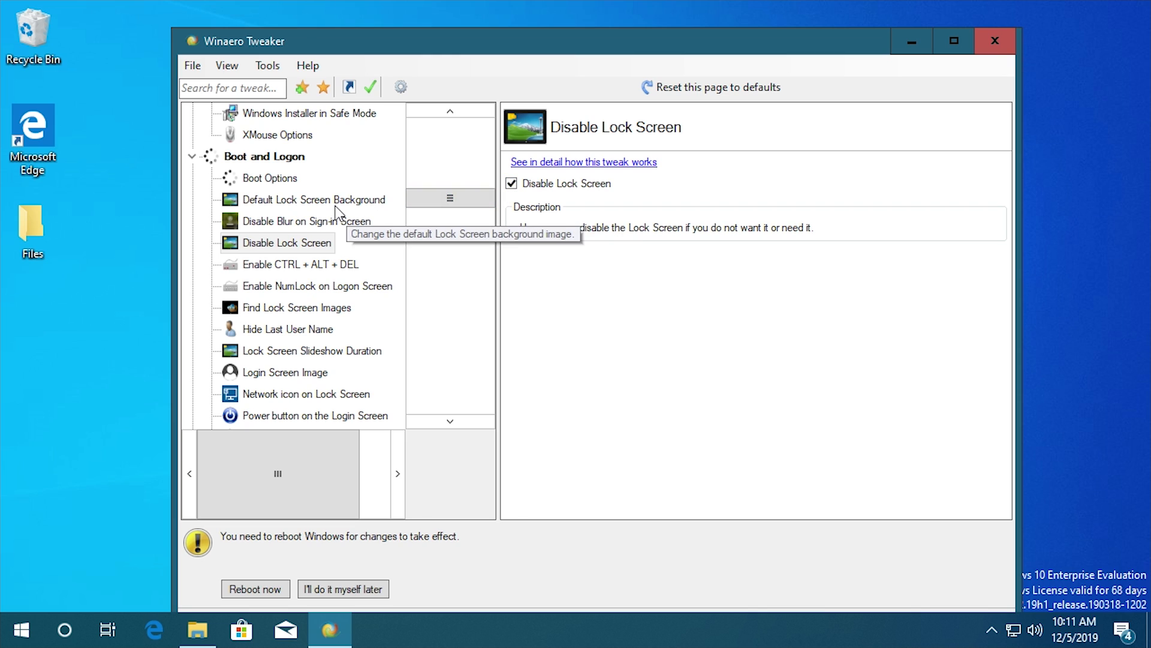
left_click(303, 221)
left_click(523, 185)
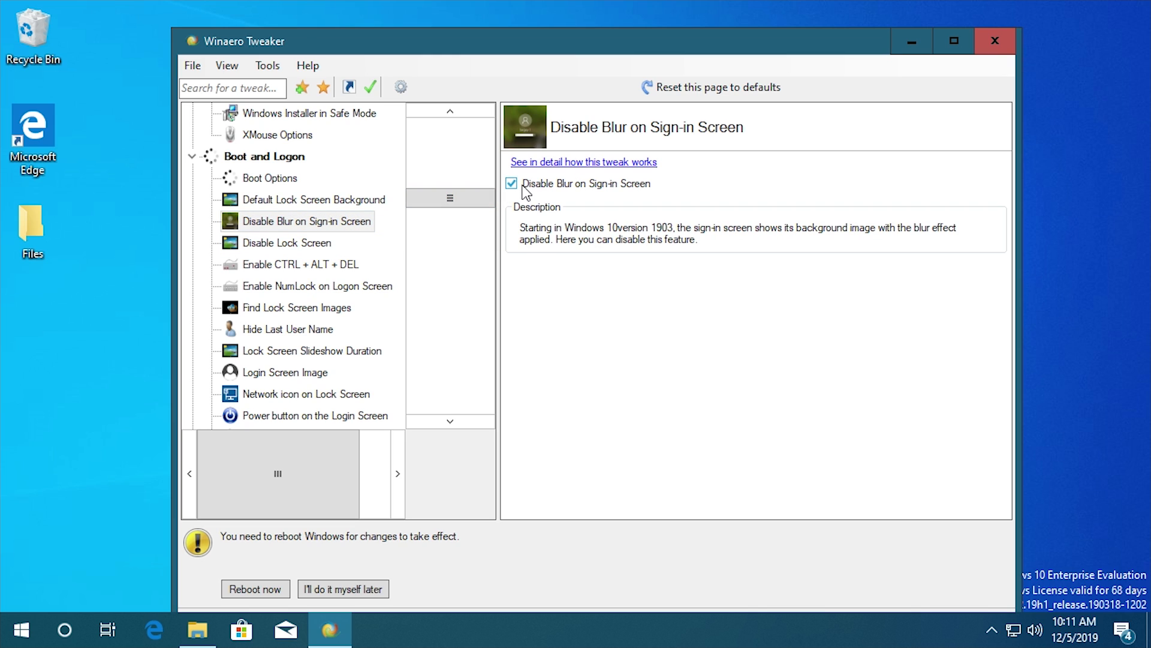
left_click(279, 591)
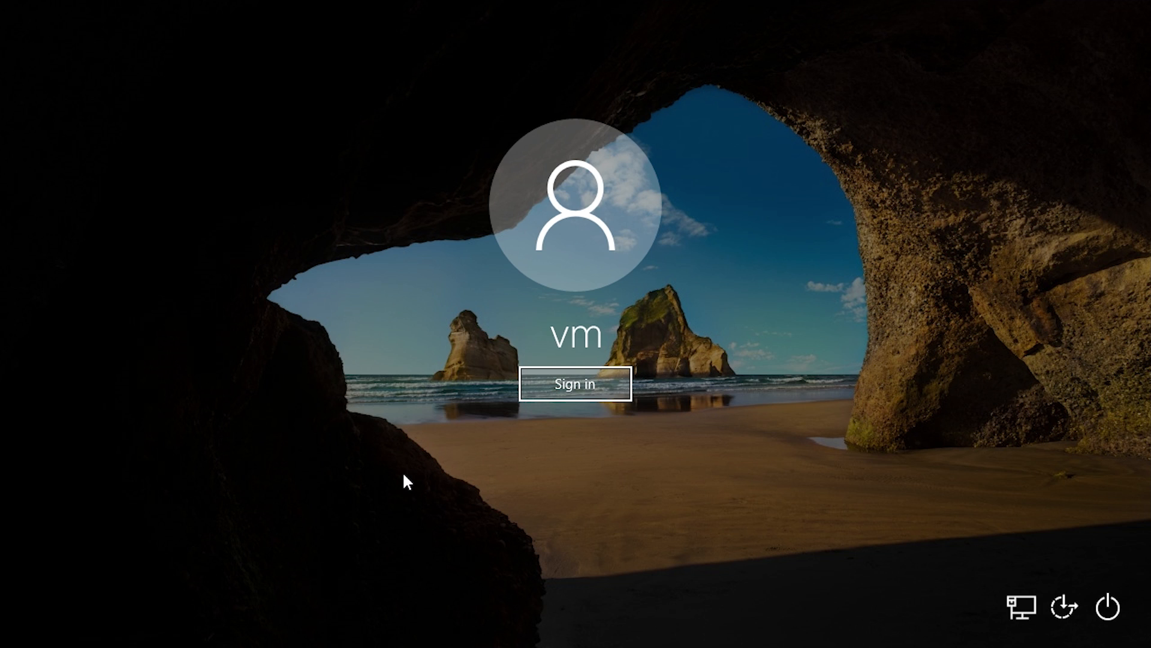
Step: Sign in to Windows and open File Explorer to check its title bar and window buttons
left_click(575, 384)
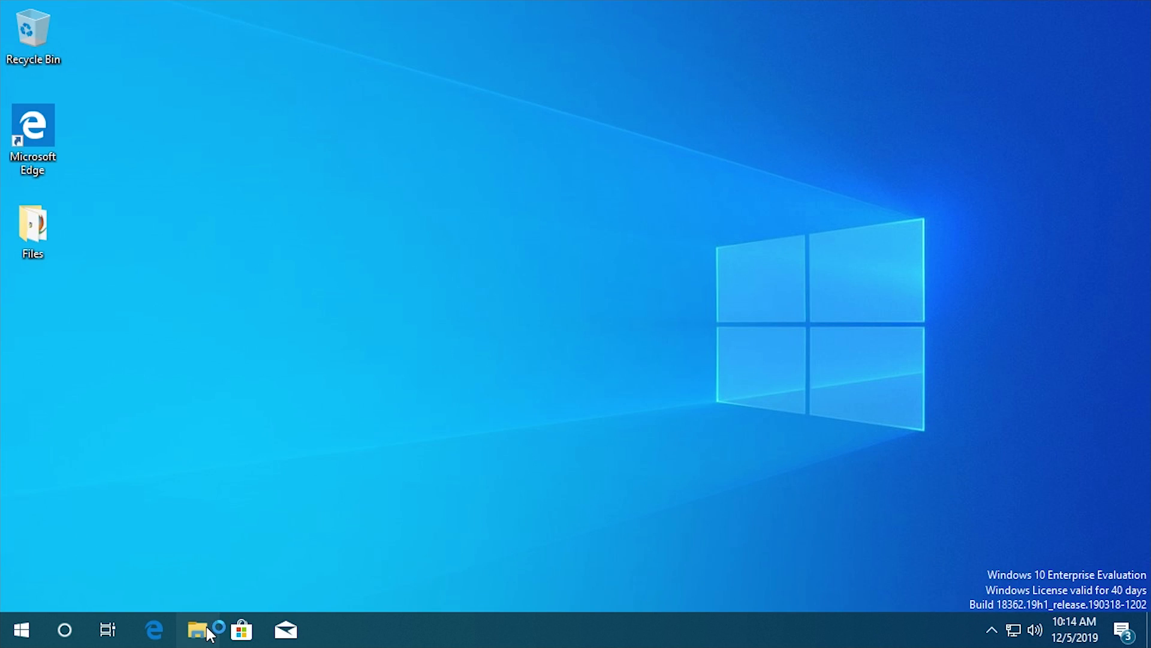
left_click(206, 630)
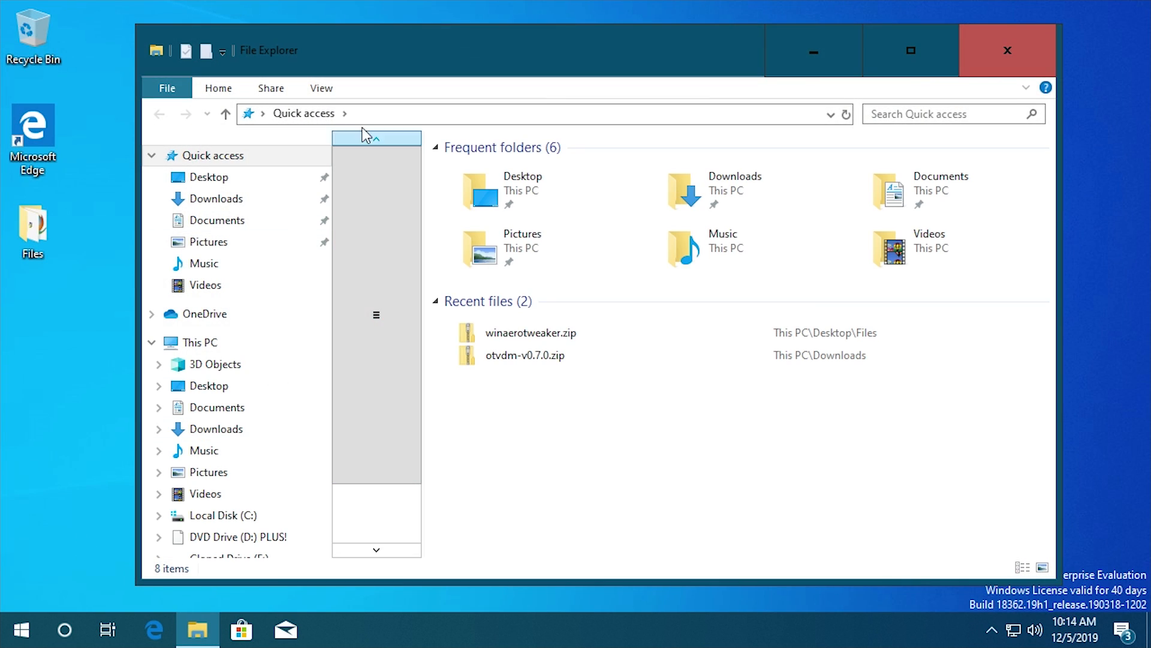
mouse_move(465, 52)
left_mouse_down()
mouse_move(450, 63)
mouse_move(470, 51)
left_mouse_up()
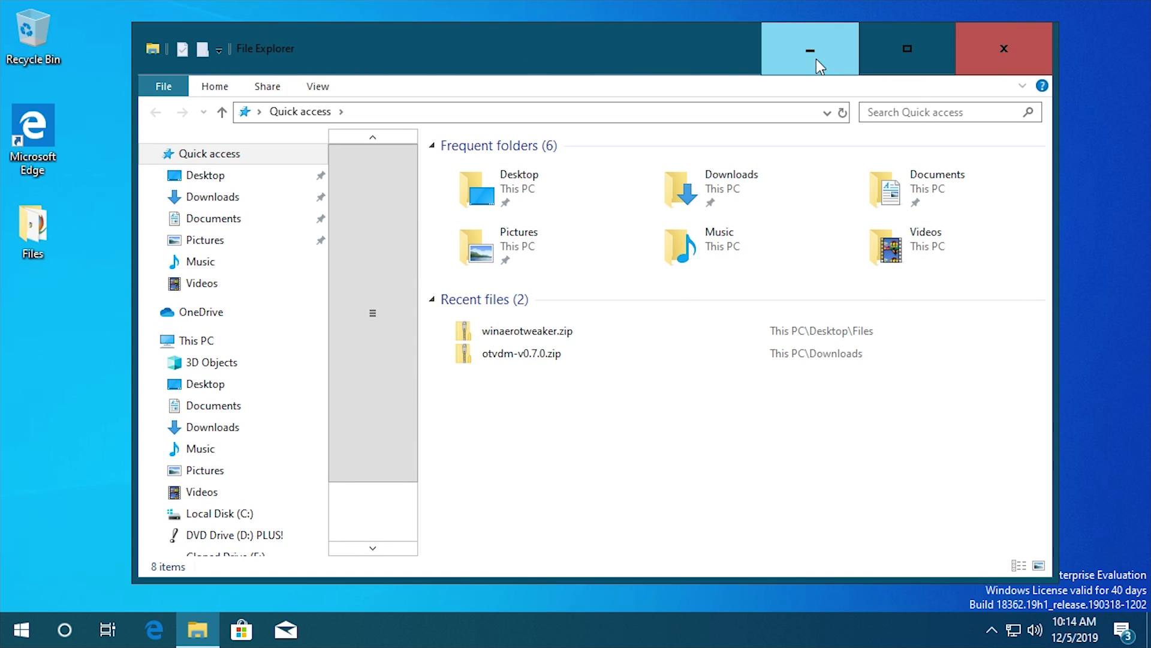
left_click(1093, 313)
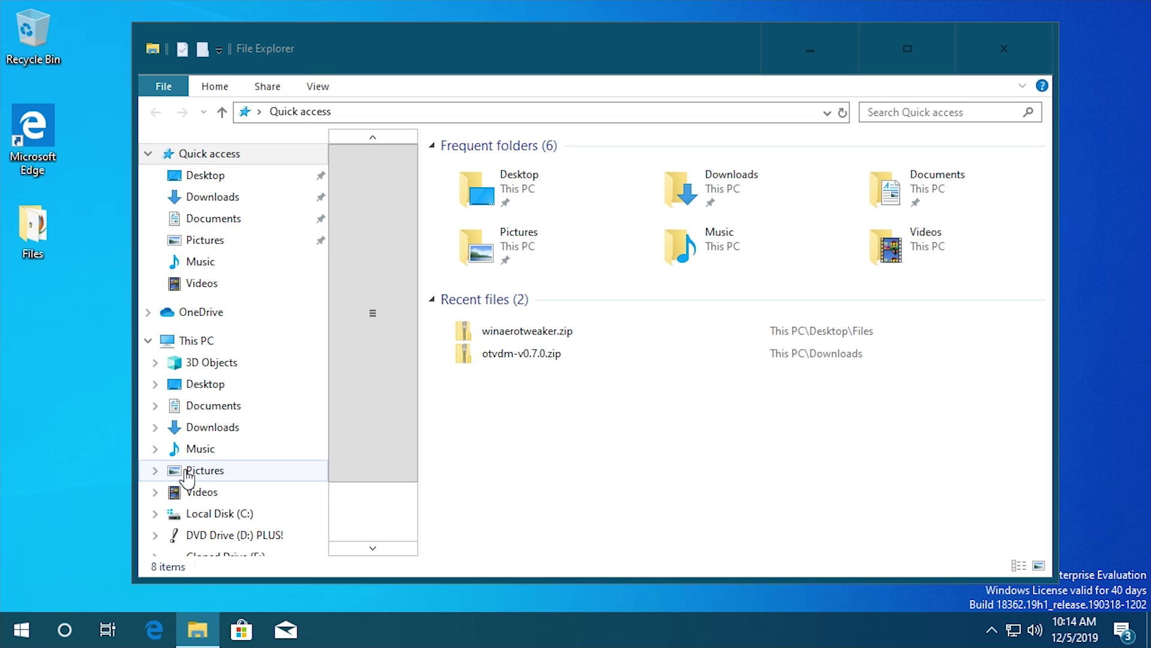
Step: Open Notepad with the Run command "notepad" and try its Help and Edit menus
key("super+r")
type("notepad")
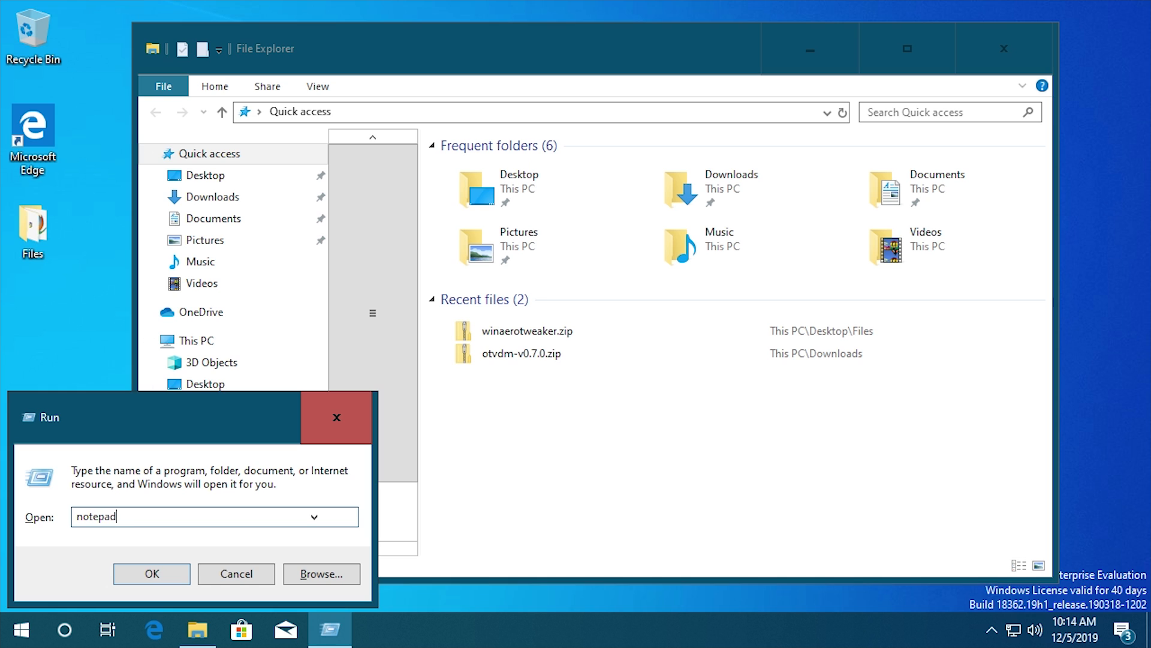
key("Return")
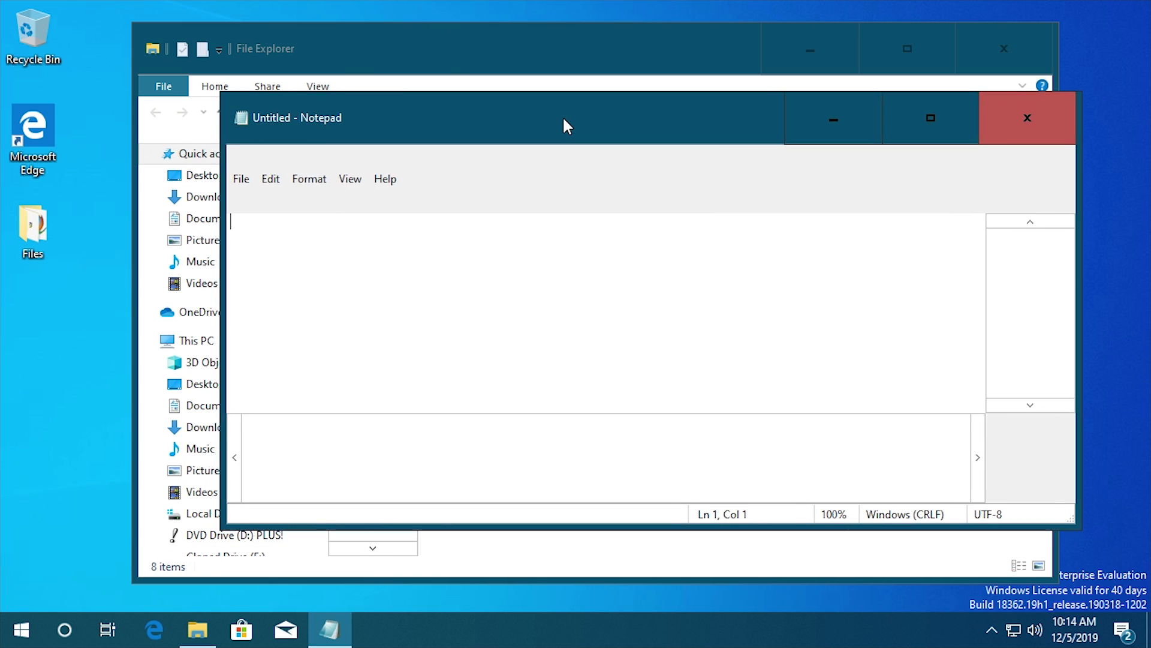
left_click_drag(564, 119, 515, 111)
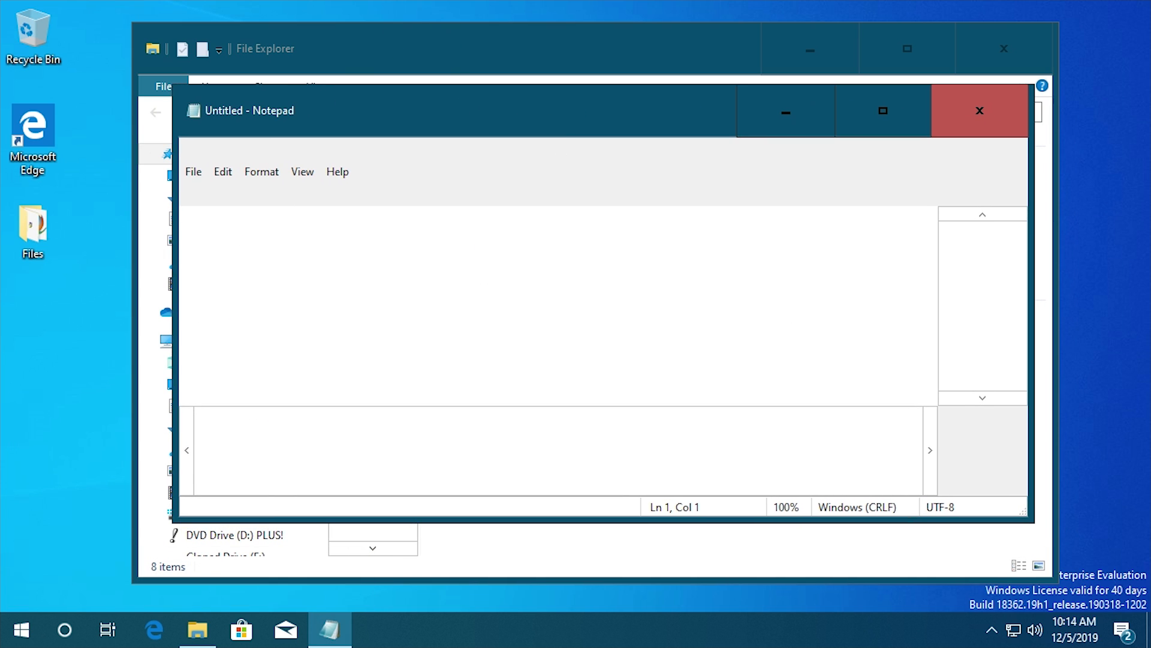
left_click(338, 184)
left_click(223, 176)
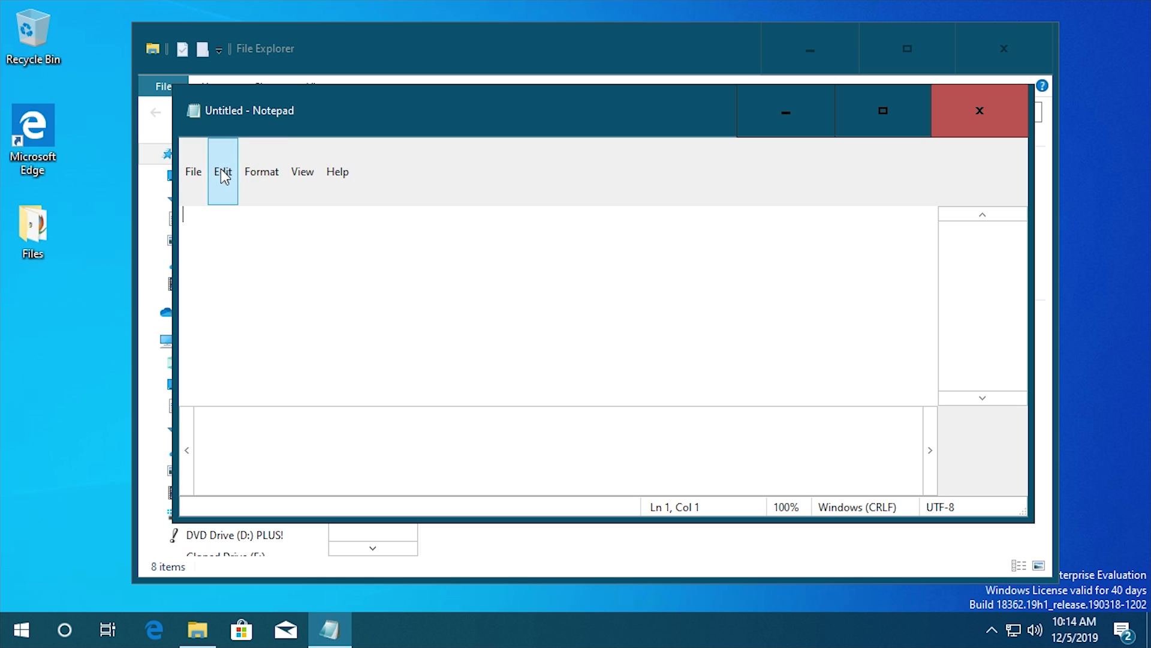
Step: Try the Notepad window's title bar by moving, maximizing and restoring the window
left_click_drag(383, 114, 516, 80)
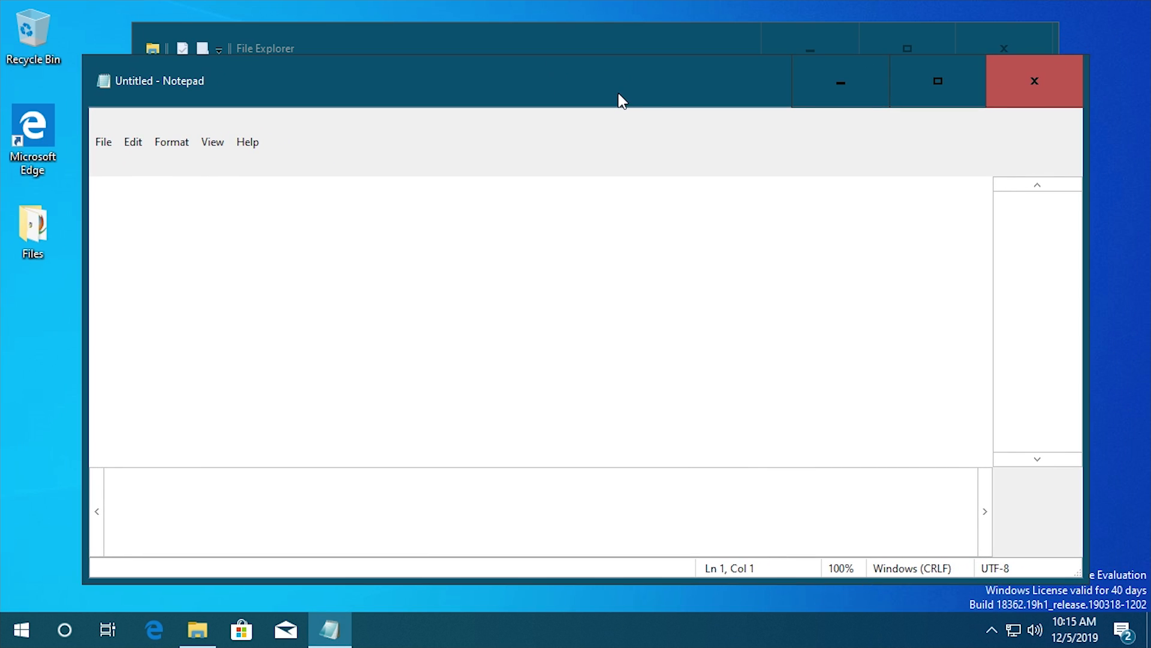
left_click(933, 98)
left_click(1048, 30)
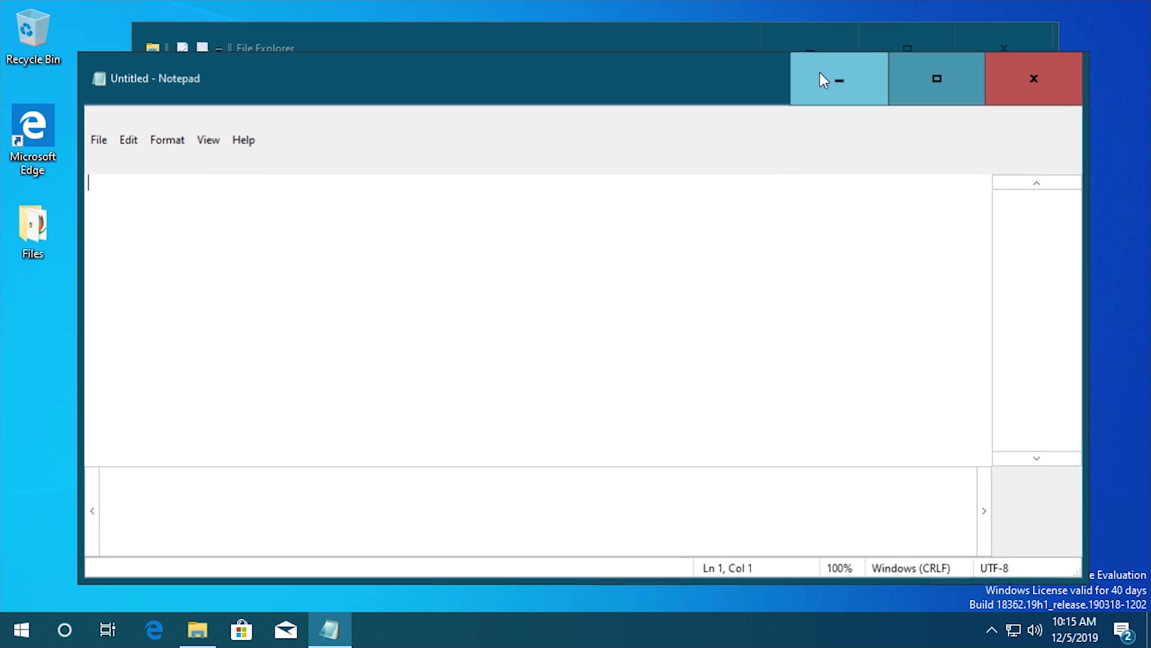
left_click_drag(688, 84, 707, 82)
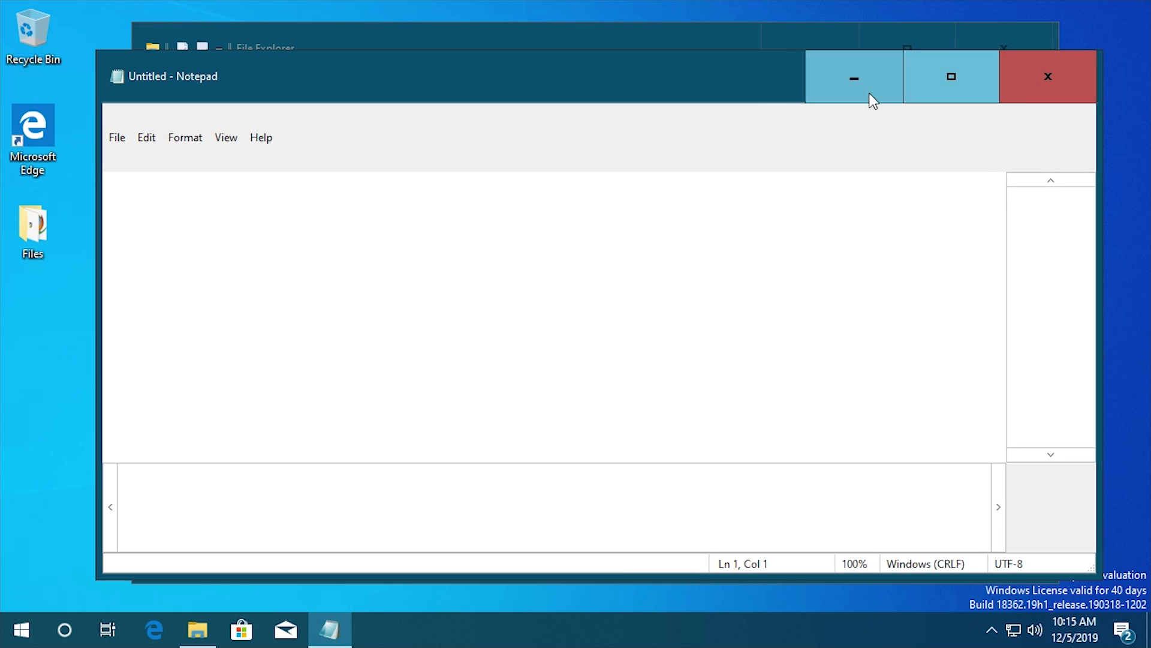
left_click(920, 74)
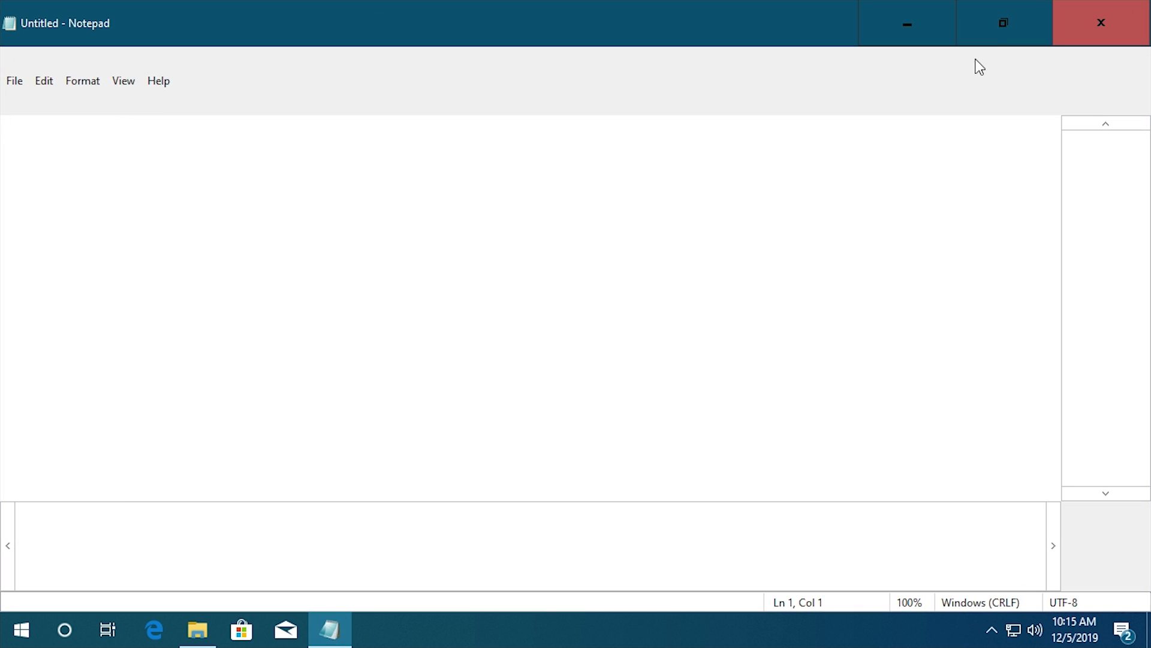
left_click(1008, 35)
left_click_drag(586, 95, 616, 86)
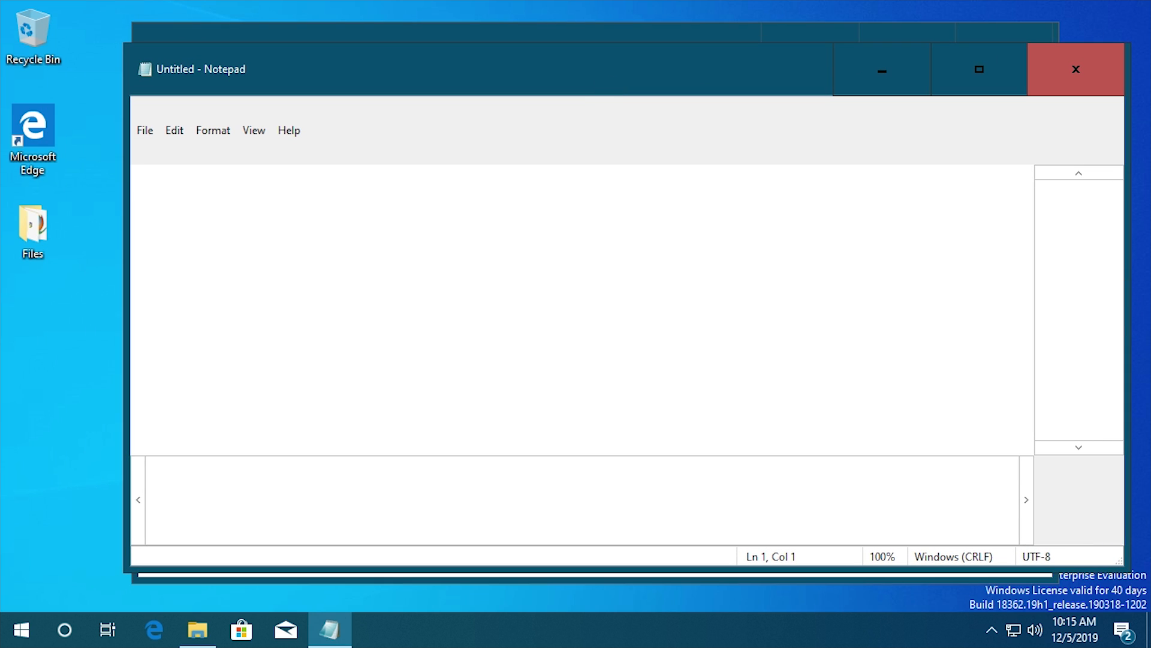
Step: Switch to File Explorer and try the navigation pane's scrollbar
left_click(203, 627)
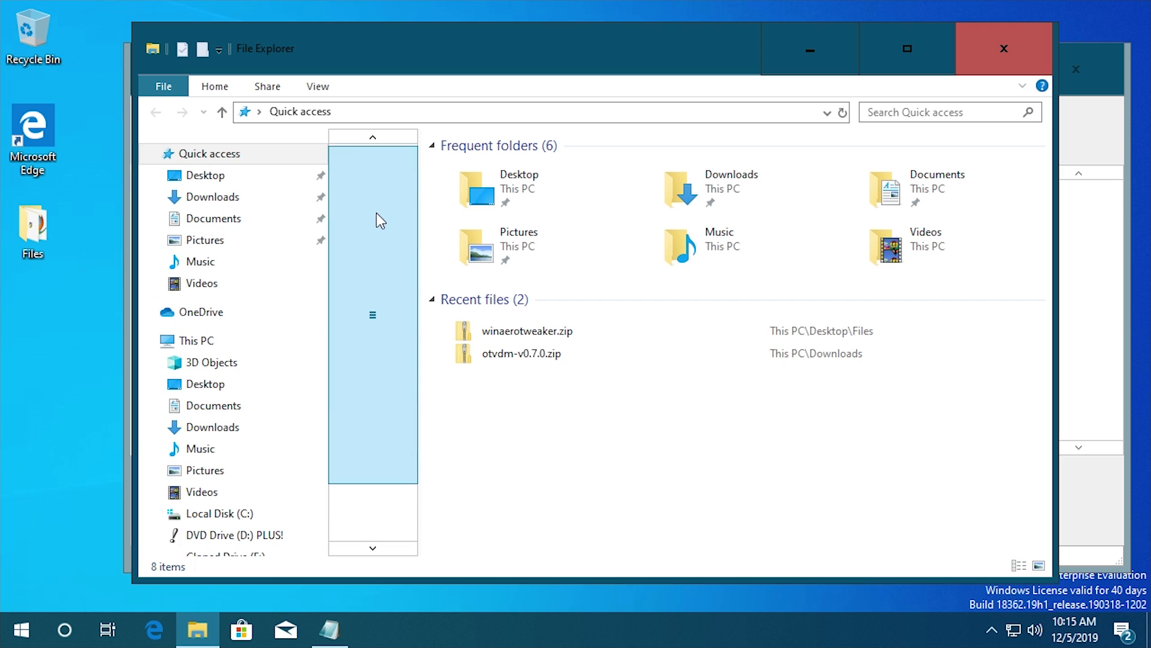
left_click_drag(377, 214, 389, 174)
left_click_drag(375, 294, 380, 153)
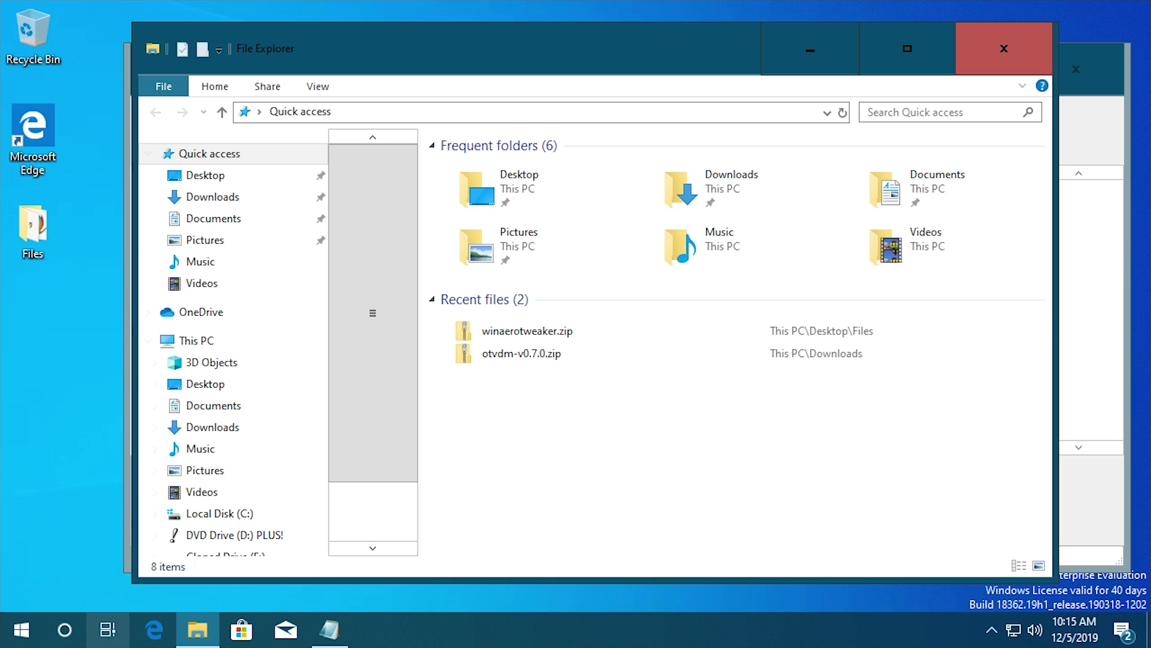
Step: Reopen Winaero Tweaker and open the Sign-in Message page under Boot and Logon
left_click(22, 630)
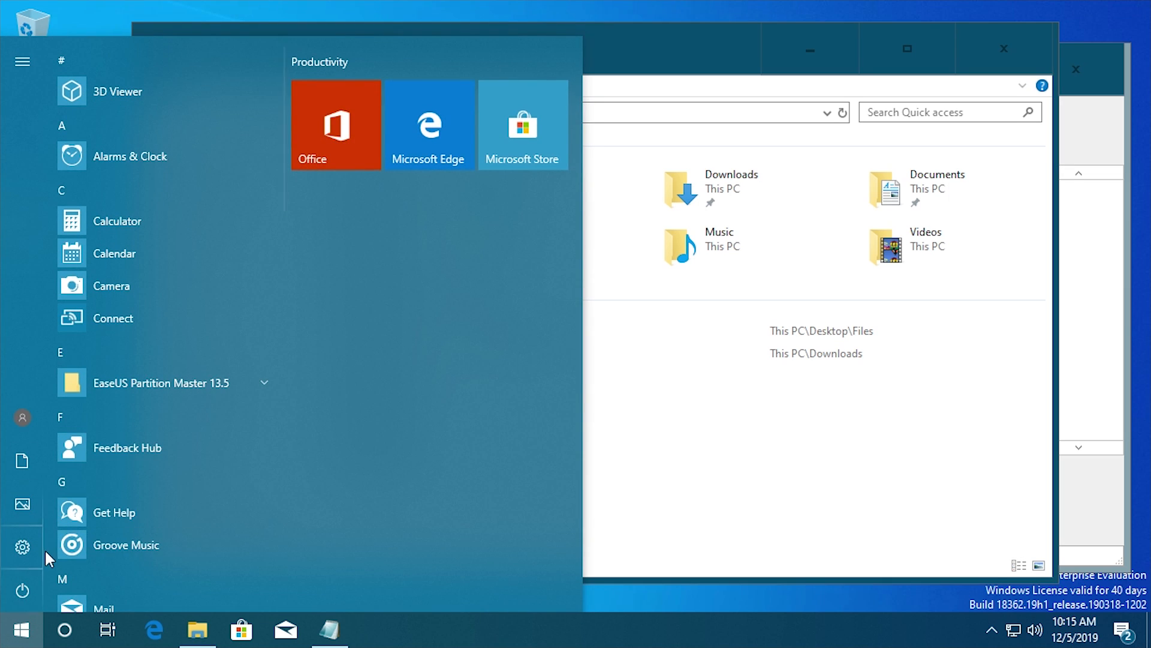
scroll(146, 429, "down", 5)
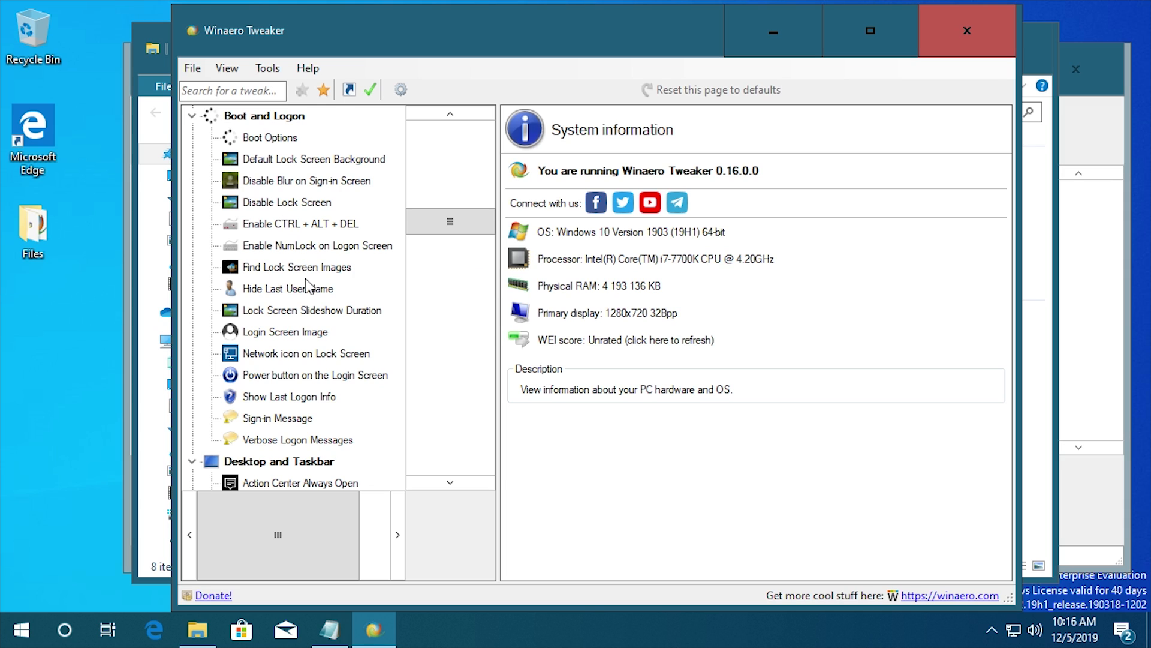
scroll(300, 420, "down", 1)
left_click(277, 355)
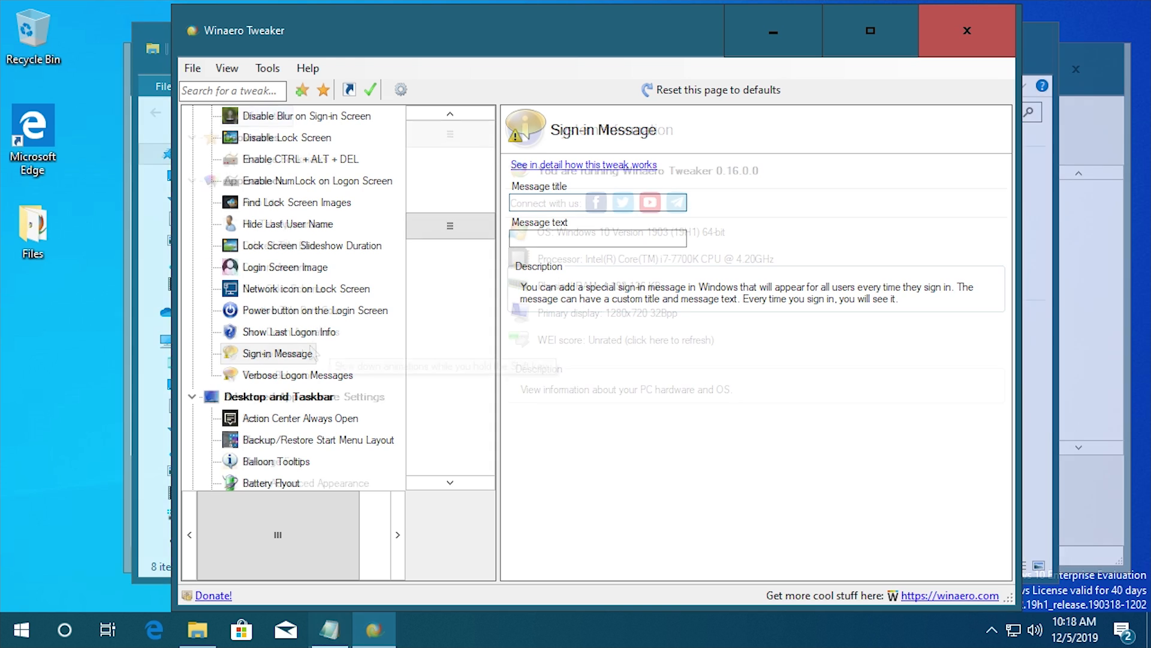
Step: Look through the Boot and Logon tweaks and open the Battery Flyout page under Desktop and Taskbar
scroll(320, 350, "down", 10)
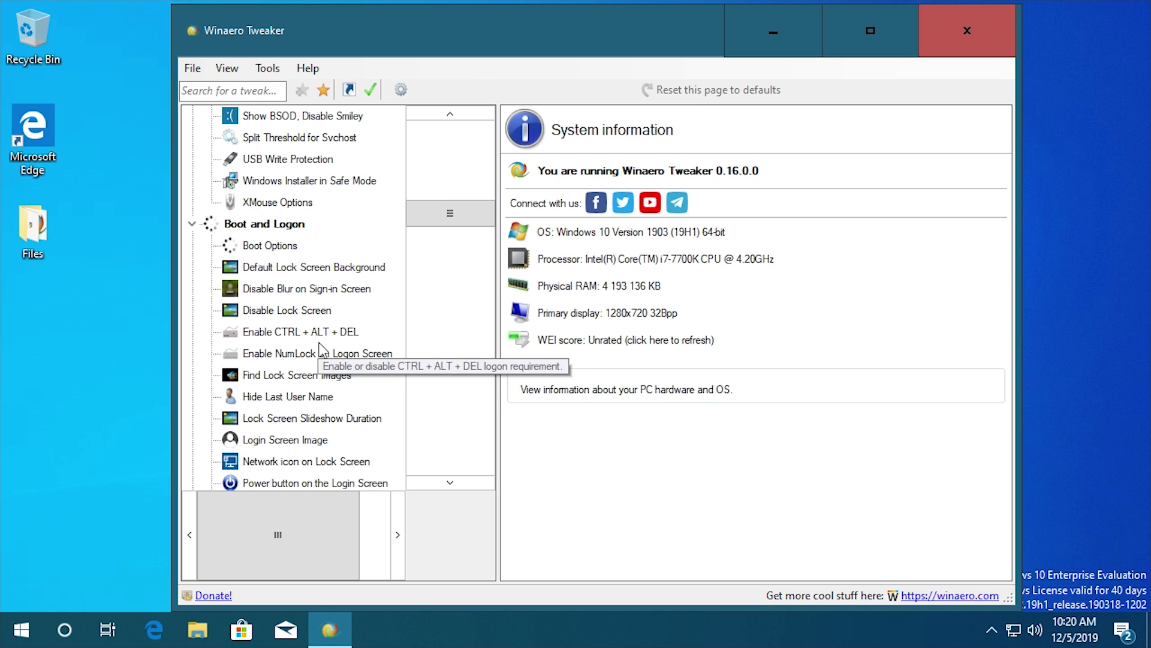
scroll(320, 350, "down", 2)
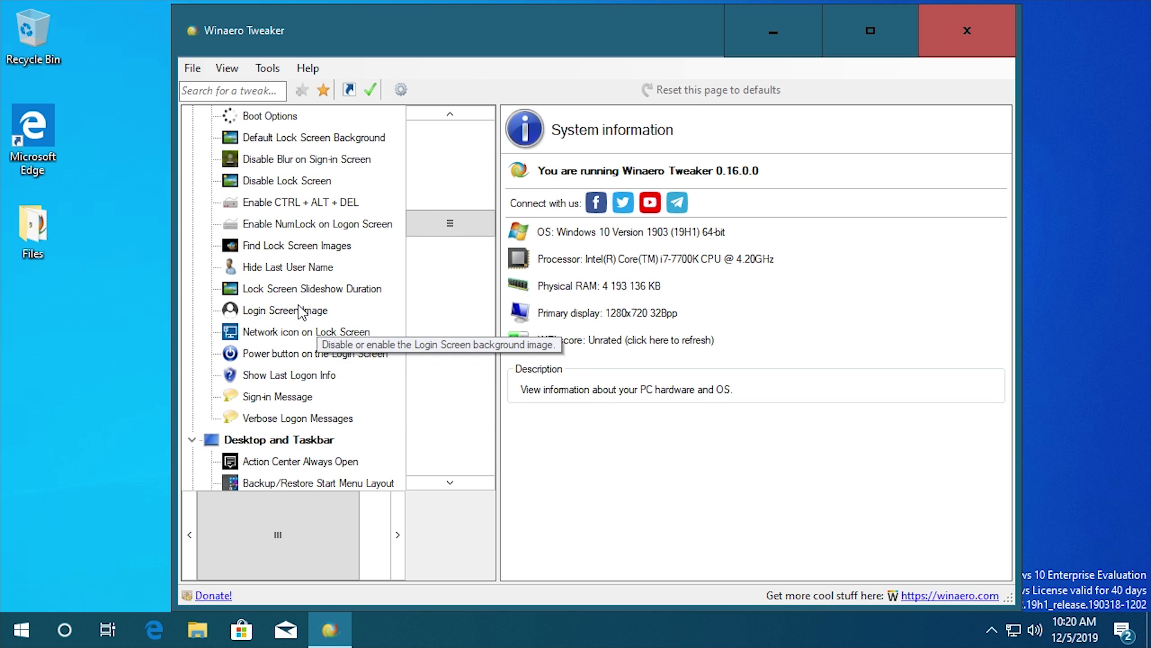
scroll(302, 312, "down", 5)
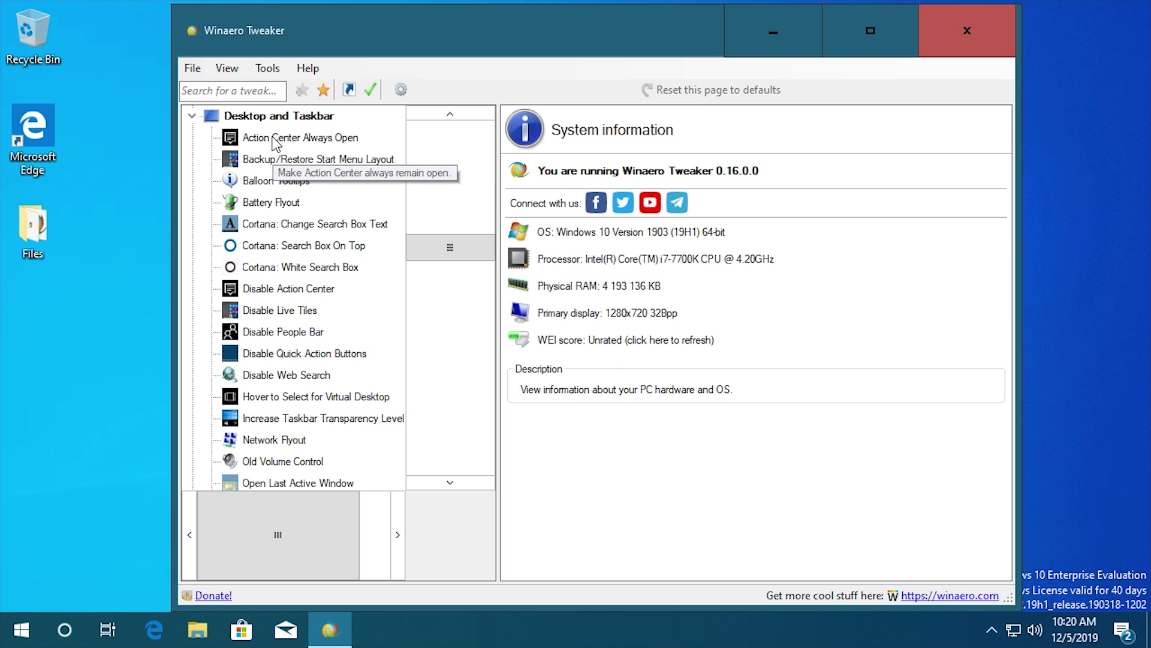
left_click(286, 204)
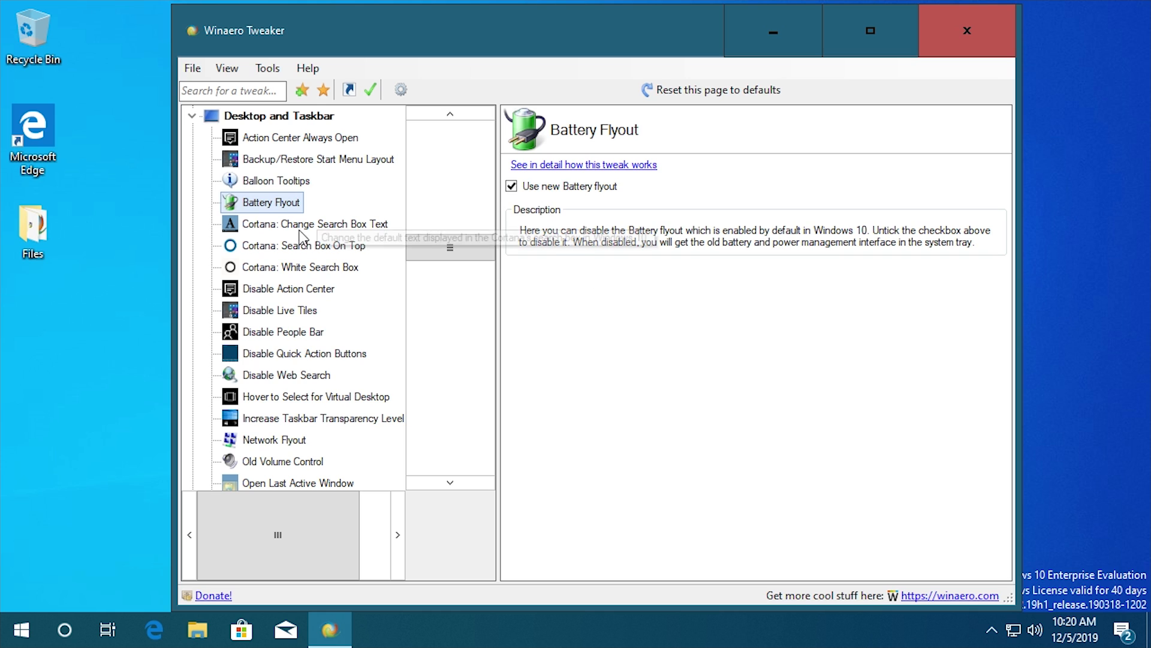
Step: Open the Old Volume Control page under Desktop and Taskbar and enable the old volume control
scroll(336, 273, "down", 1)
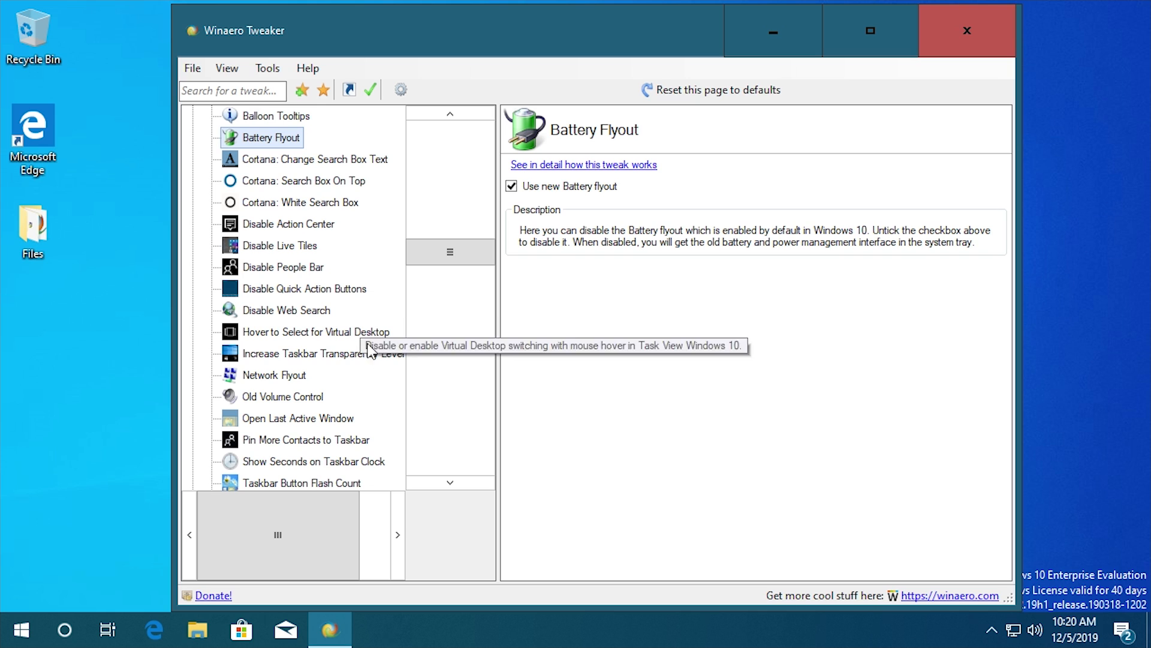
scroll(339, 339, "down", 1)
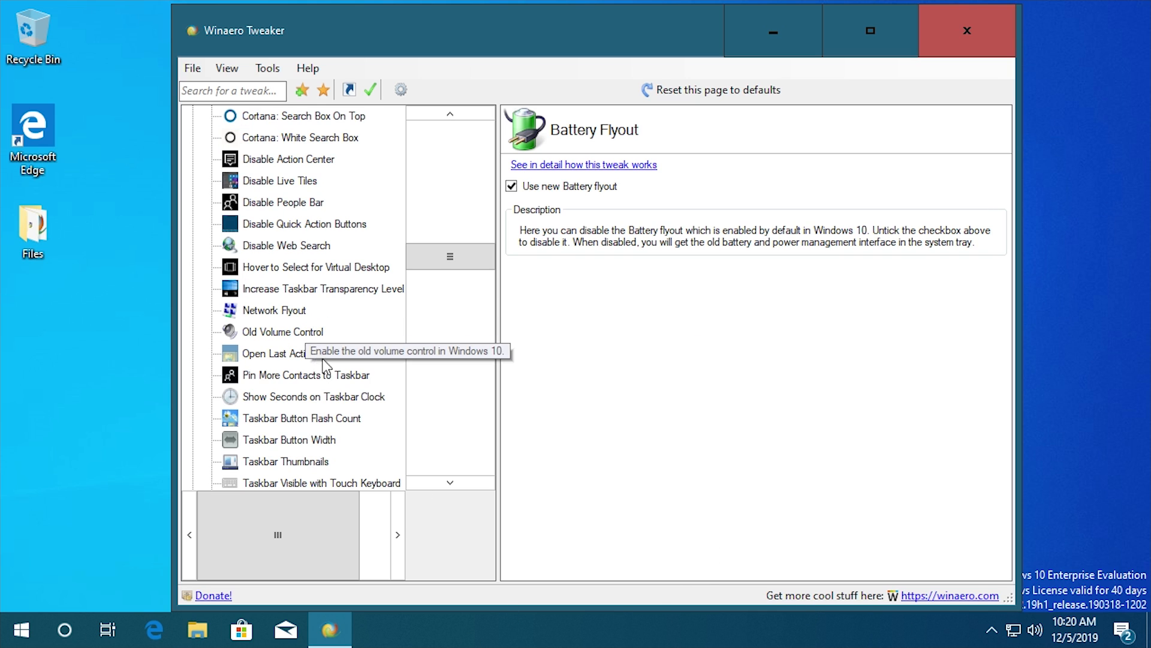
scroll(333, 366, "down", 1)
left_click(277, 270)
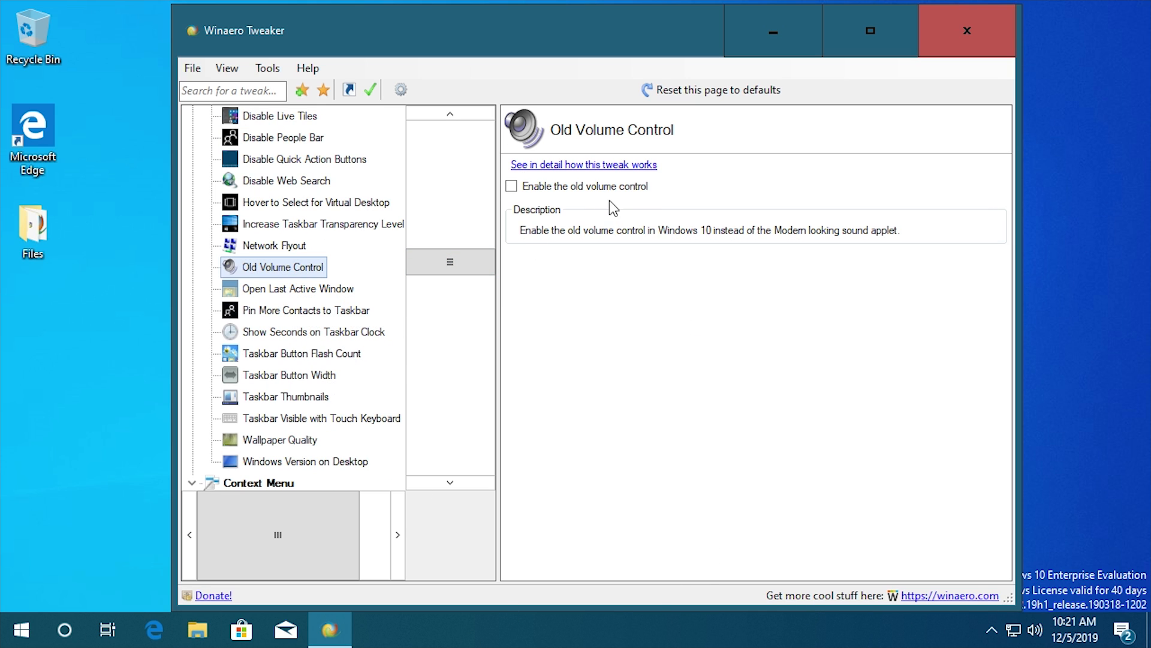
left_click(609, 187)
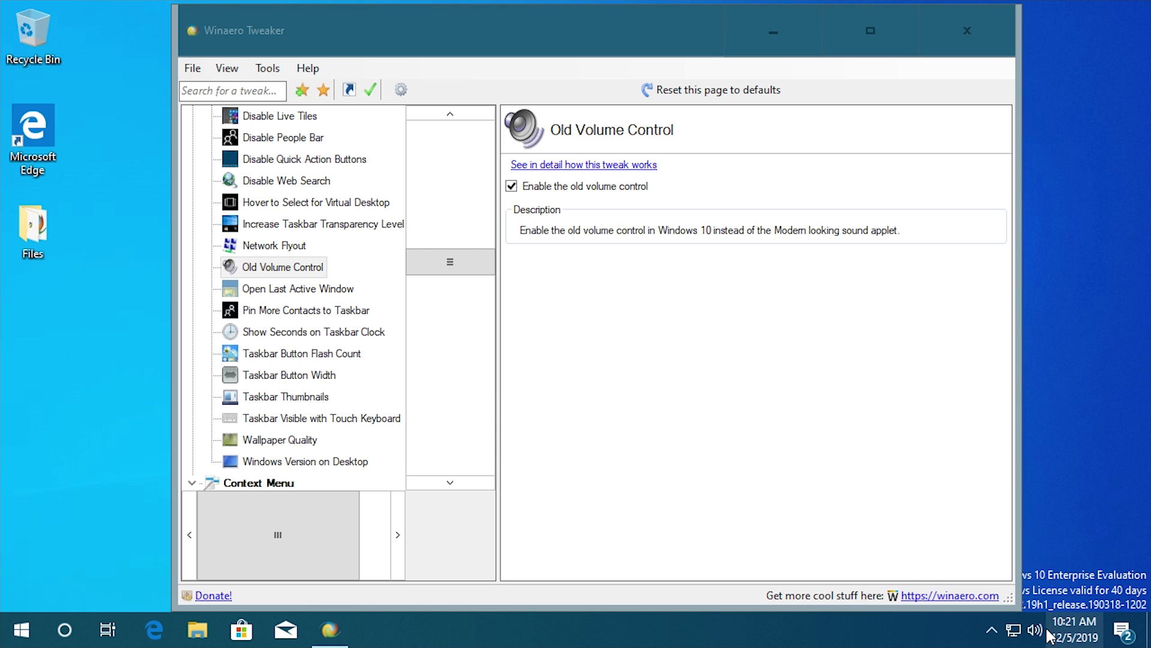
Step: Show the system tray's old-style volume control, raise the volume to about 72, and view the control once more
left_click(1073, 629)
left_click(763, 644)
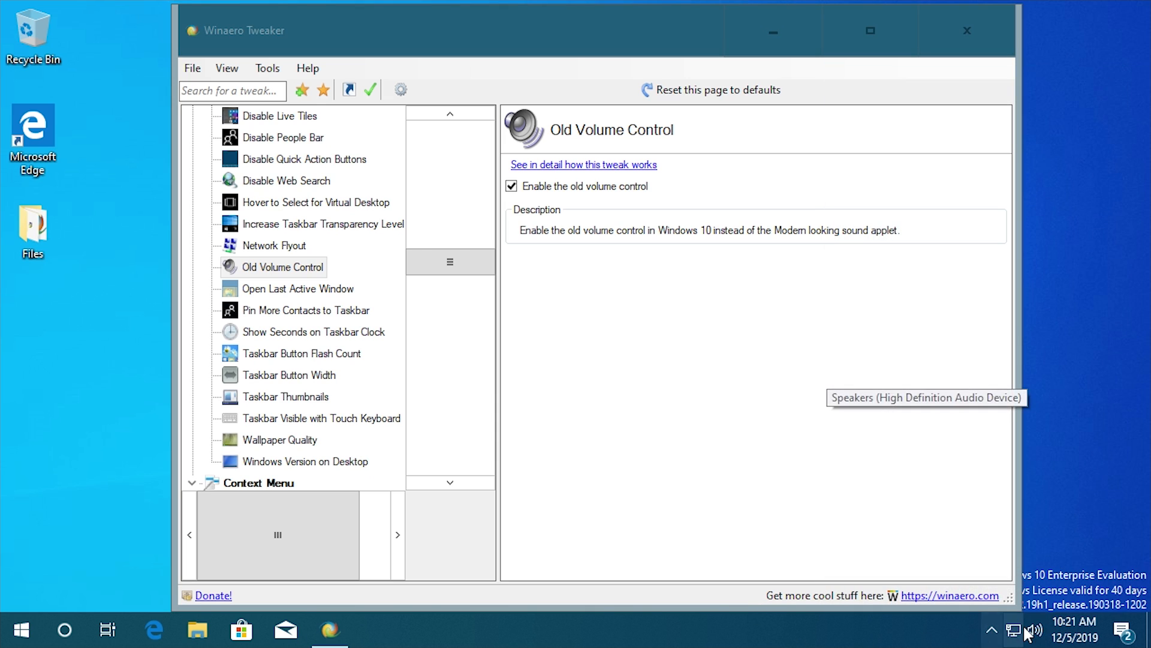
left_click(1036, 629)
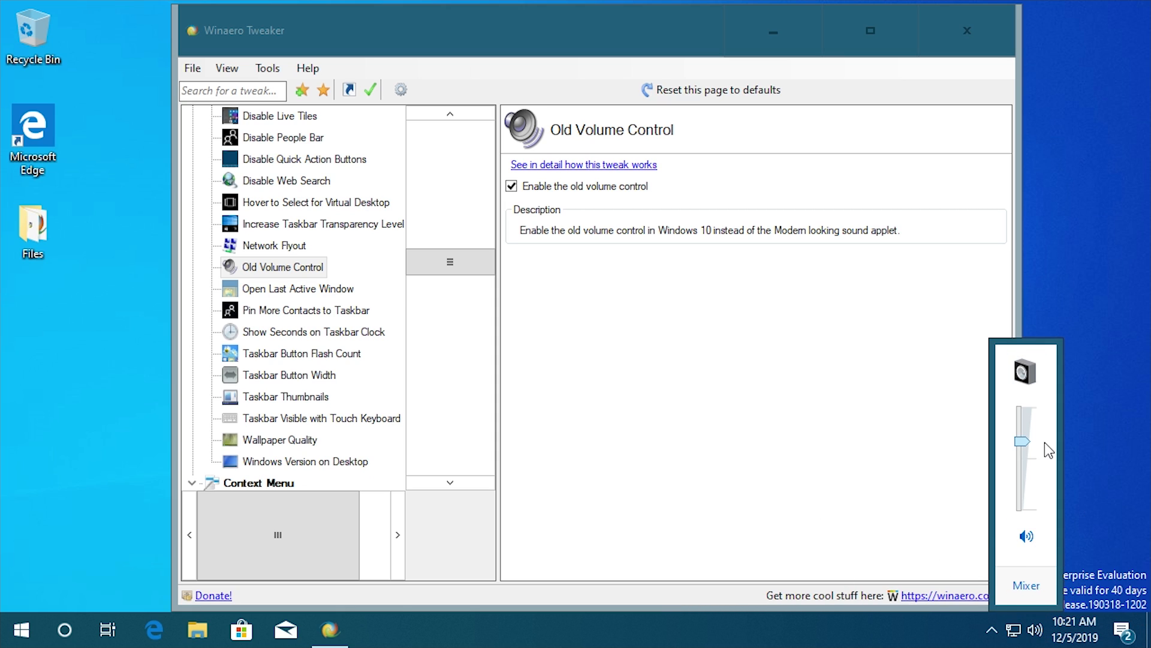
mouse_move(1027, 448)
left_mouse_down()
mouse_move(1028, 423)
mouse_move(1028, 436)
left_mouse_up()
left_click(1069, 413)
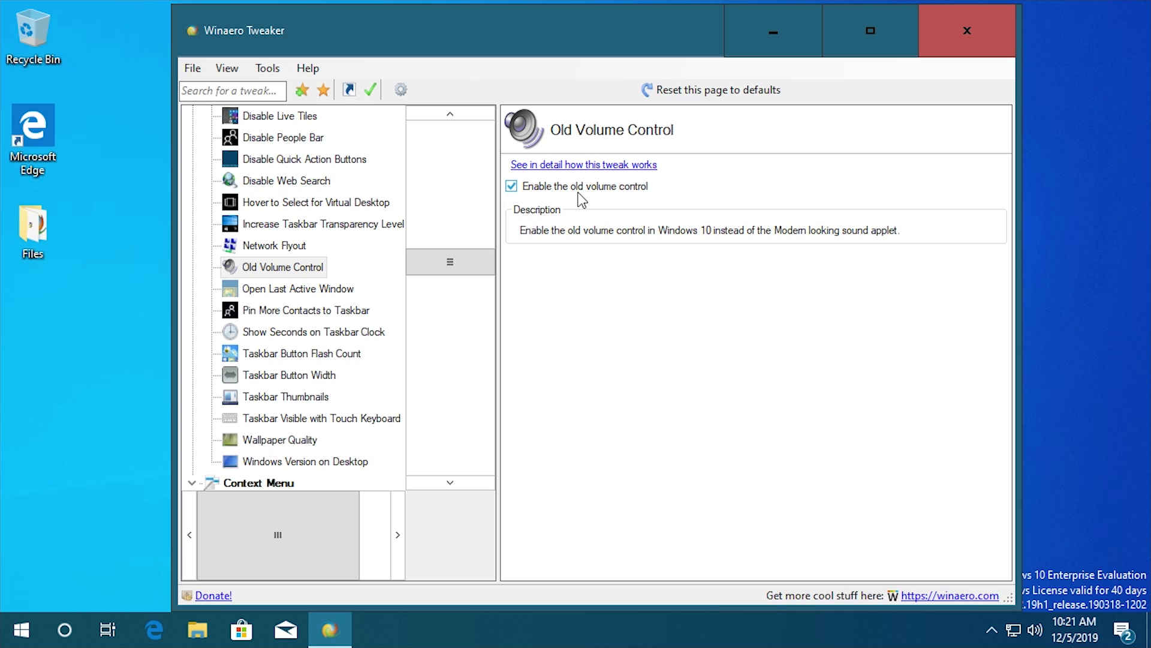
left_click(1035, 630)
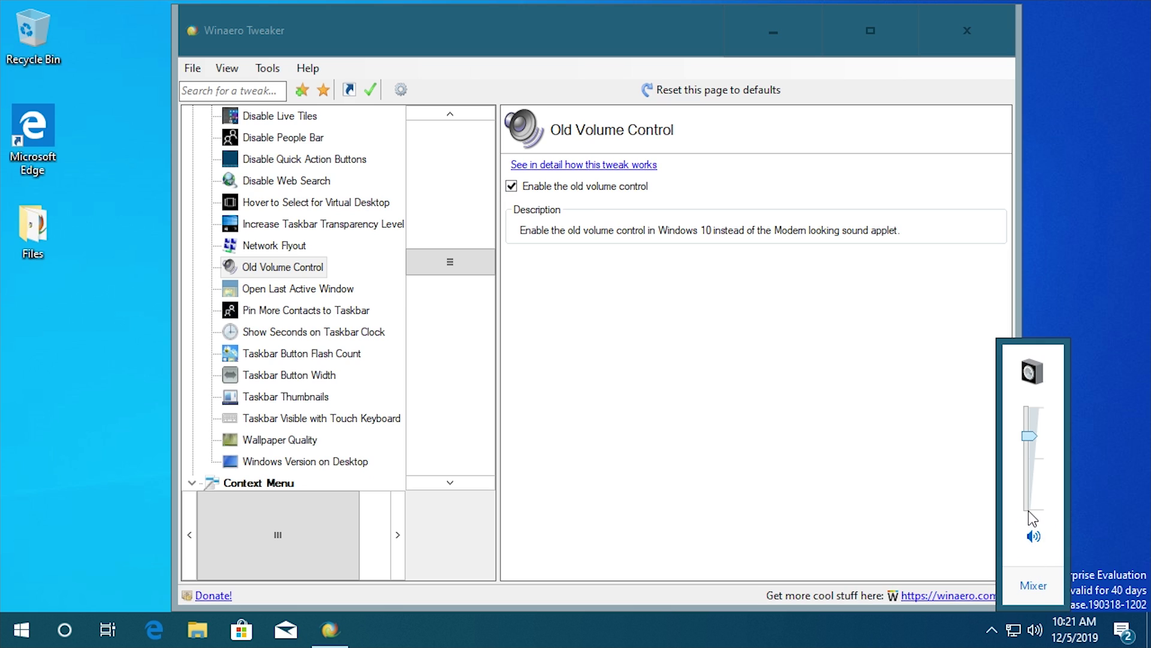
left_click(854, 438)
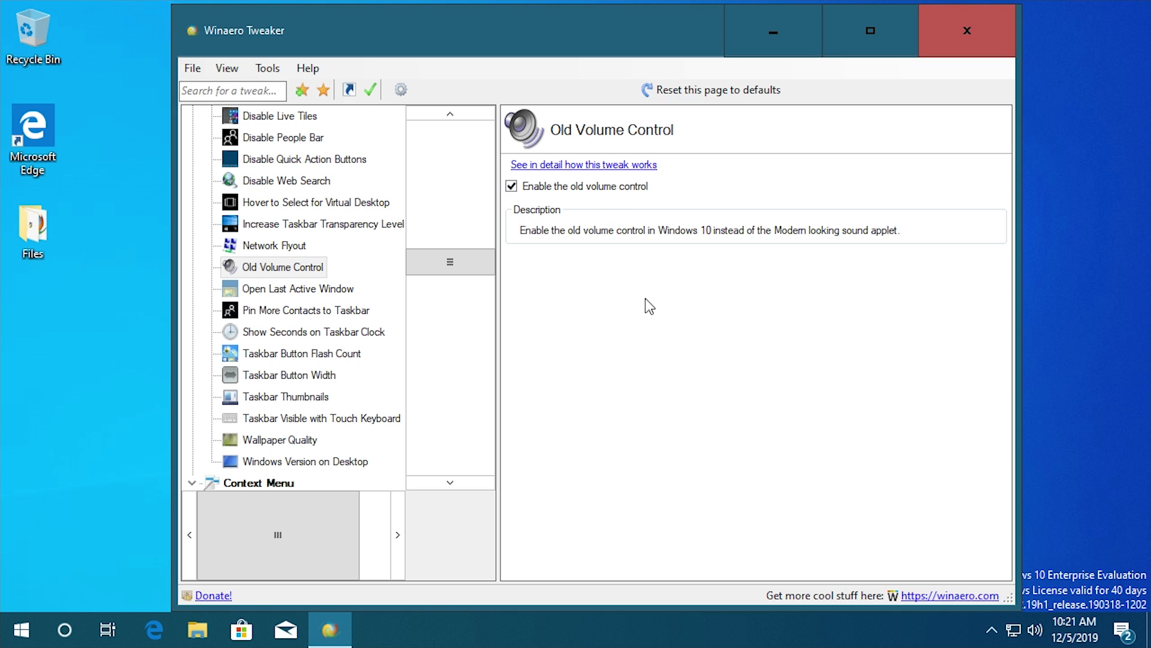
Step: Turn the old volume control off, check the modern volume flyout, and turn the old control back on
left_click(557, 188)
left_click(1035, 630)
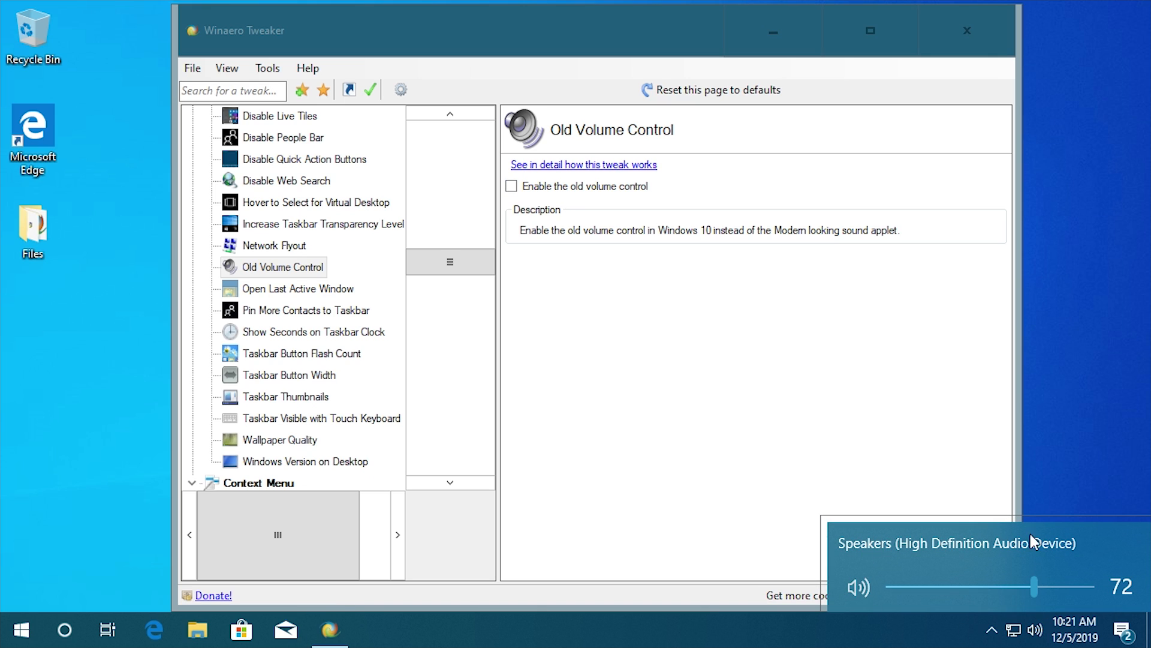
left_click(768, 454)
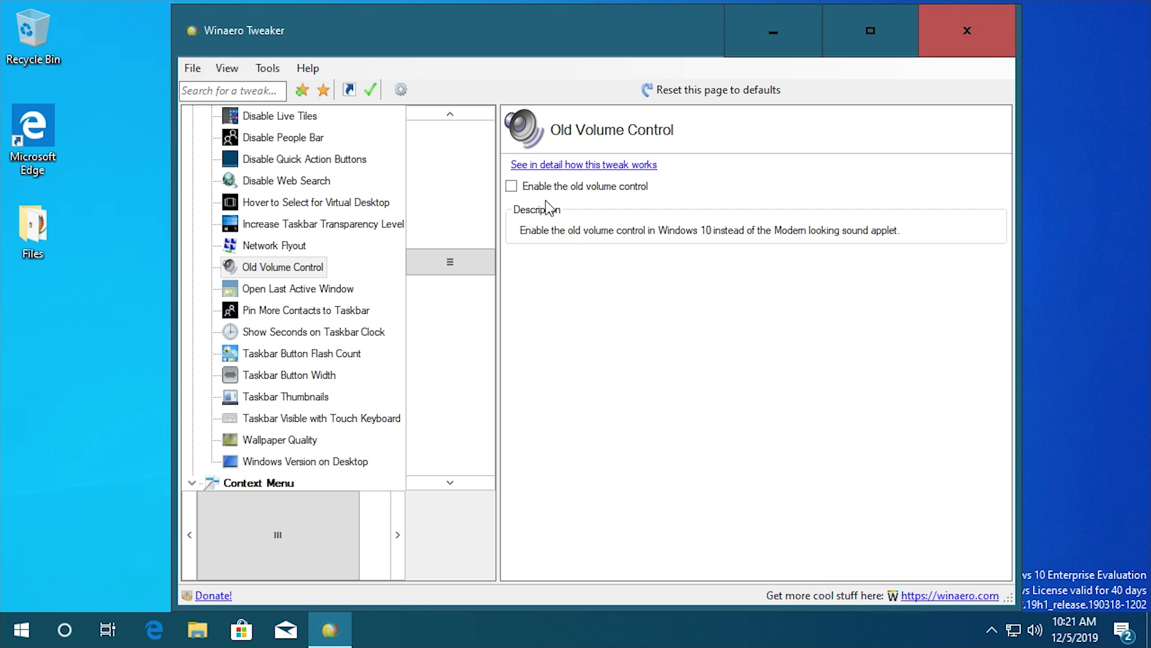
left_click(512, 186)
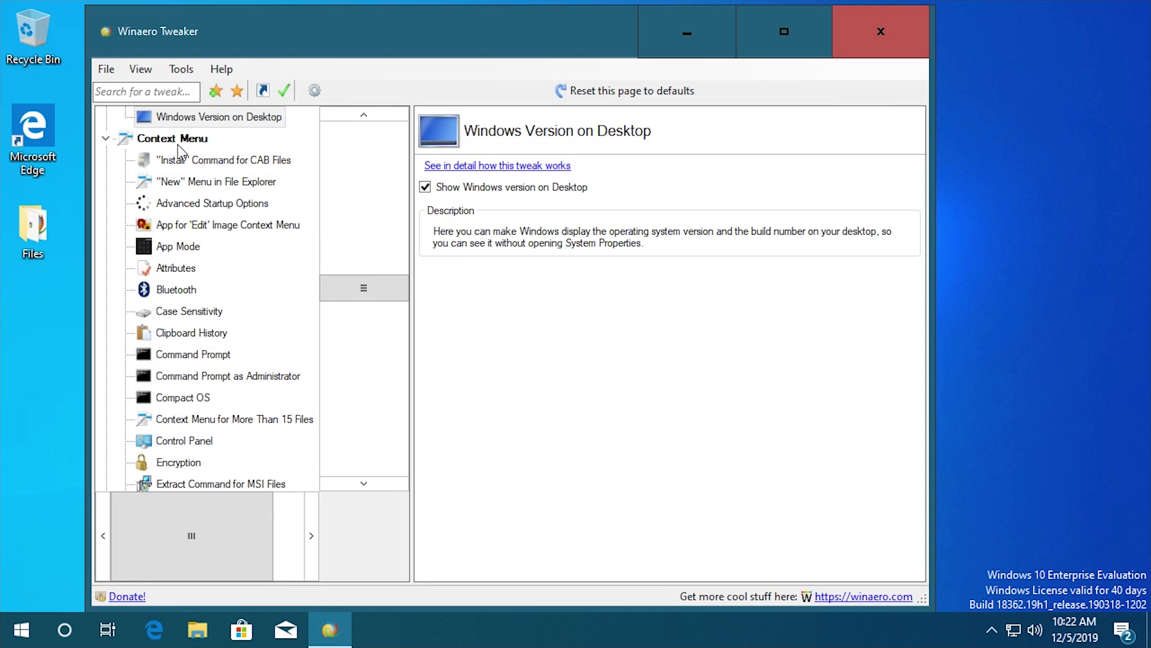
Step: Browse the Context Menu category in a maximized window and add "Kill Not Responding Tasks" to the desktop context menu
left_click(178, 145)
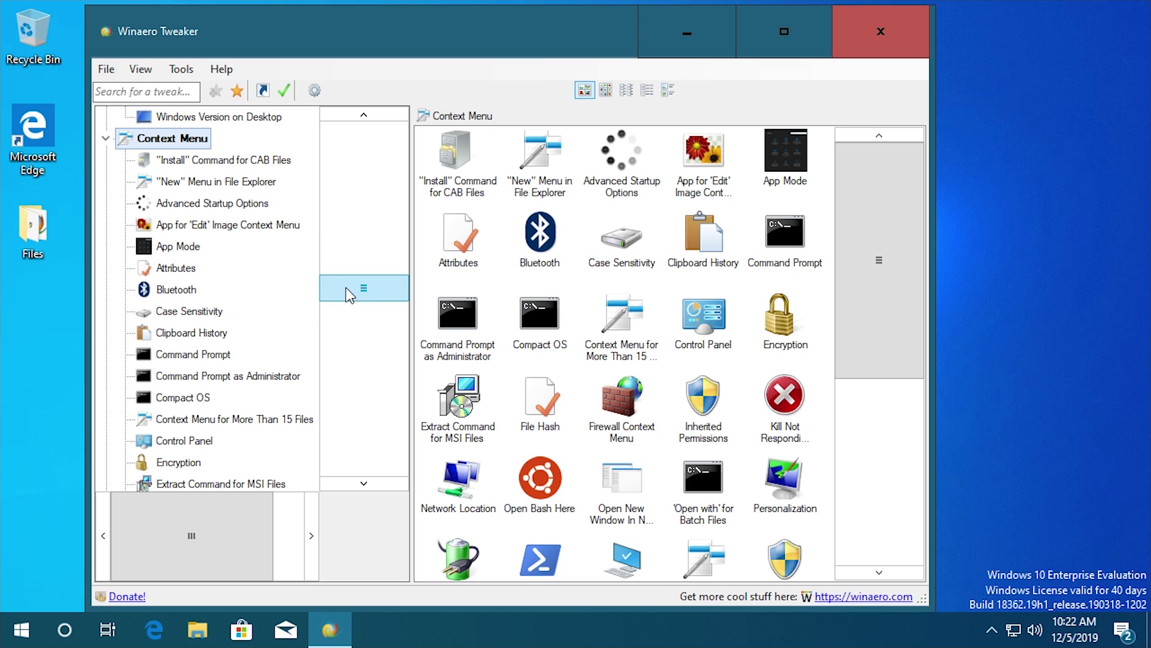
scroll(351, 297, "down", 2)
left_click(783, 31)
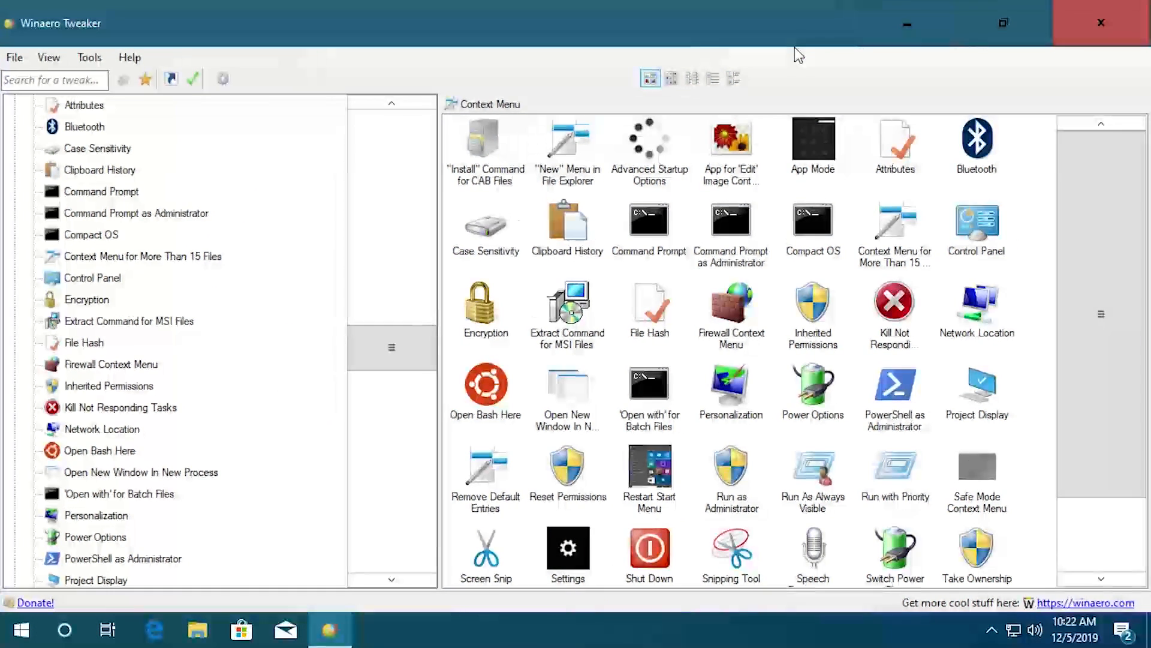
left_click(158, 410)
left_click(488, 180)
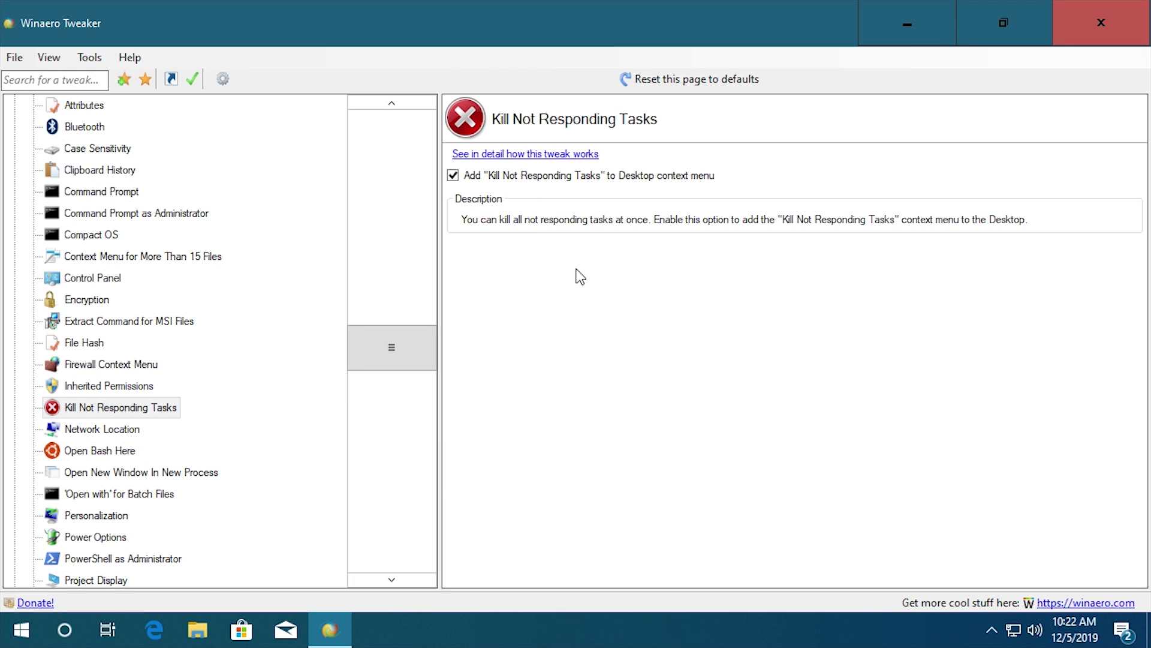
Step: Restore the tweaker window to uncover the desktop and run "Kill not responding tasks" from the desktop context menu
left_click(976, 30)
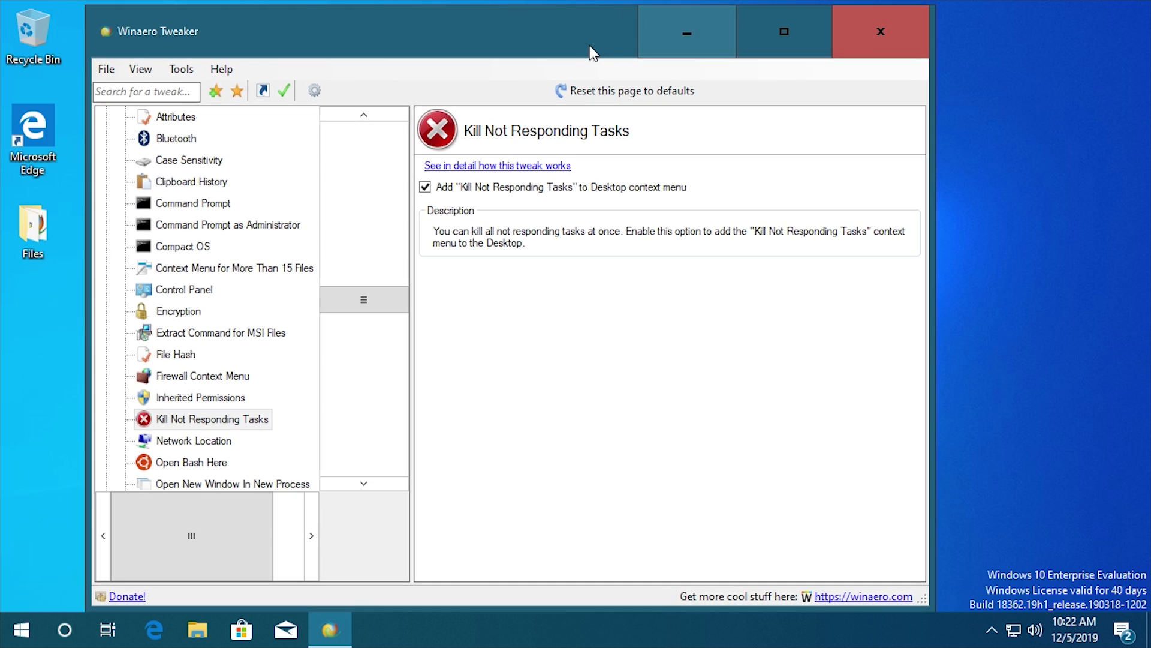
left_click(869, 138)
right_click(870, 139)
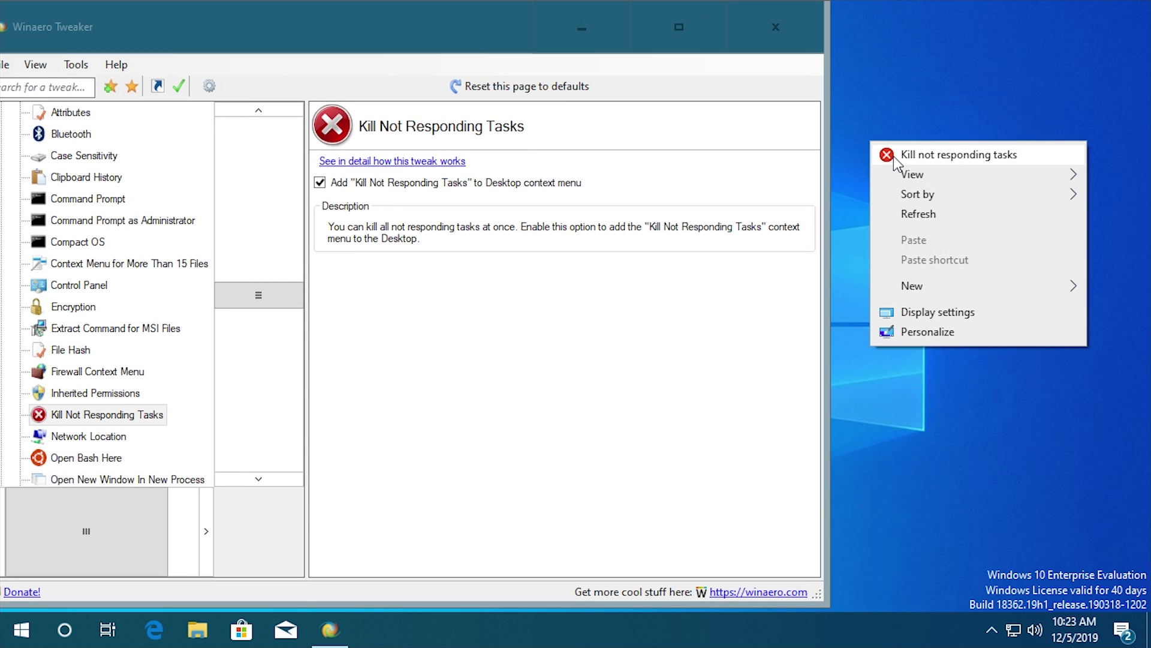
left_click(896, 157)
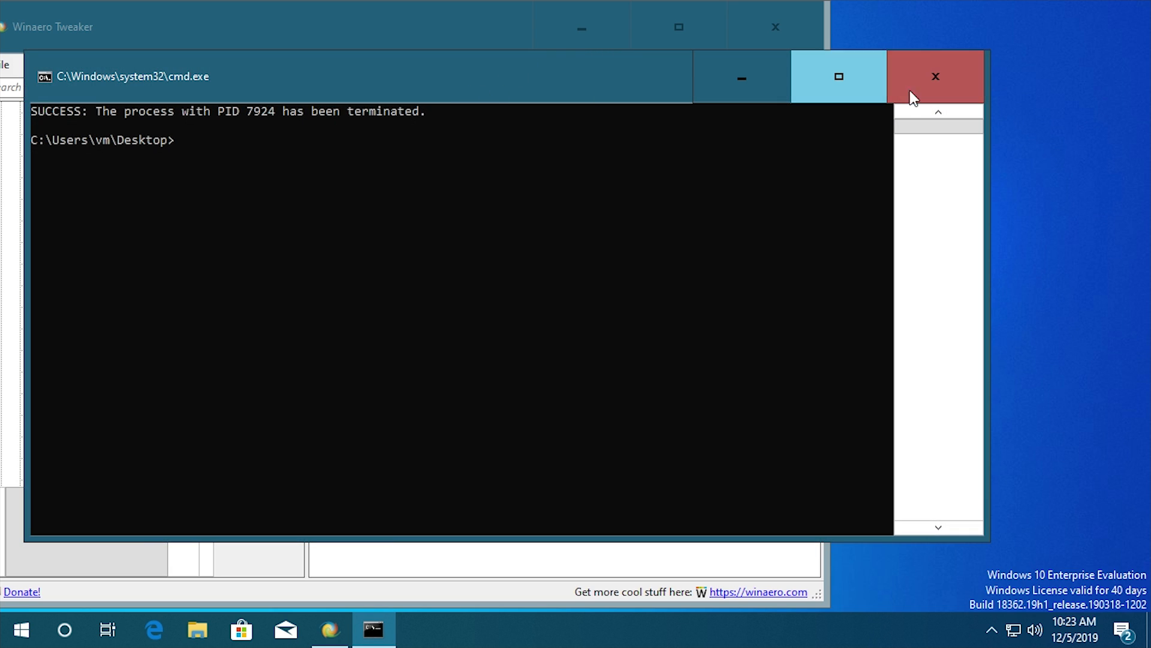
Step: Check the running processes in Task Manager, then close it and the command prompt window
right_click(732, 640)
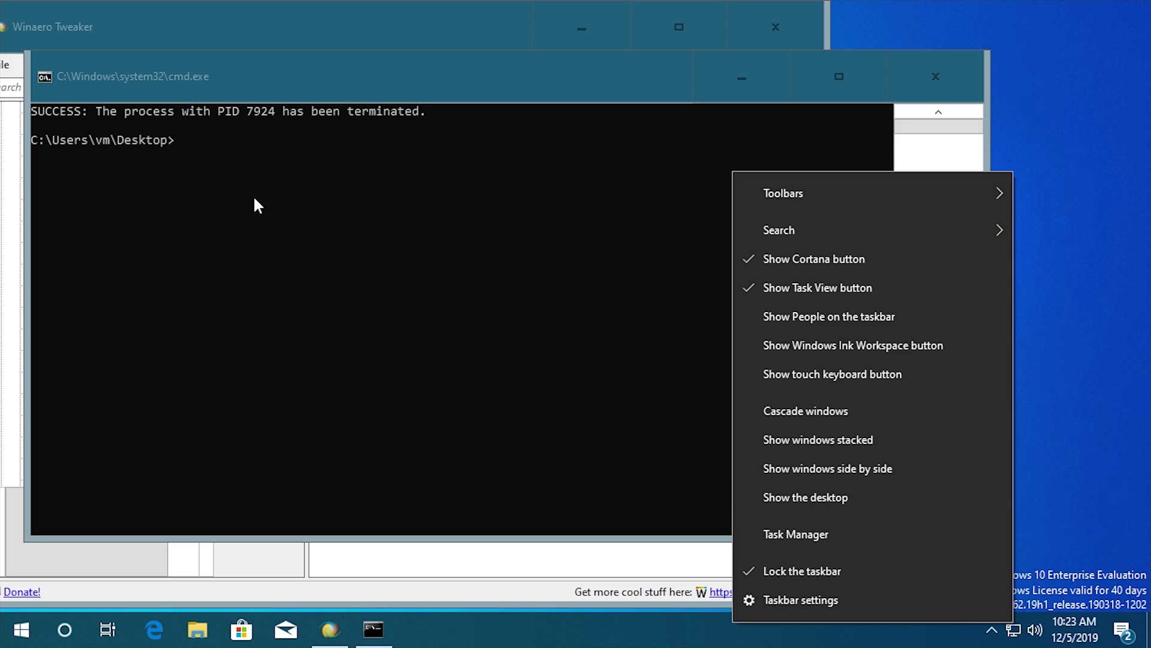
left_click(804, 535)
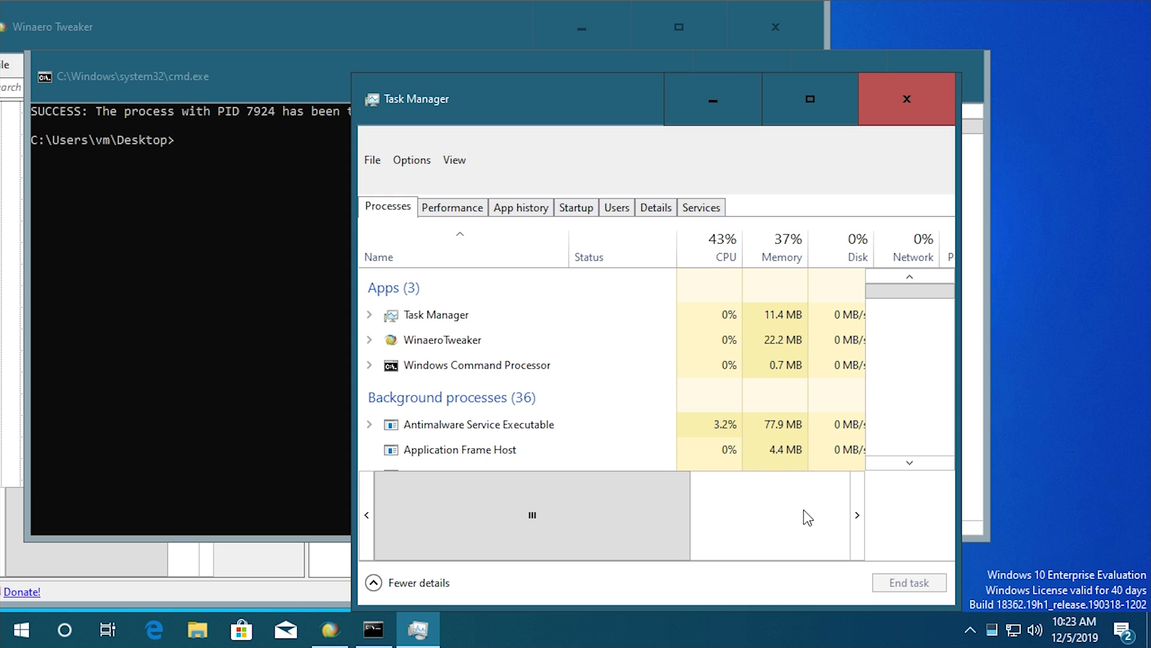
left_click(920, 92)
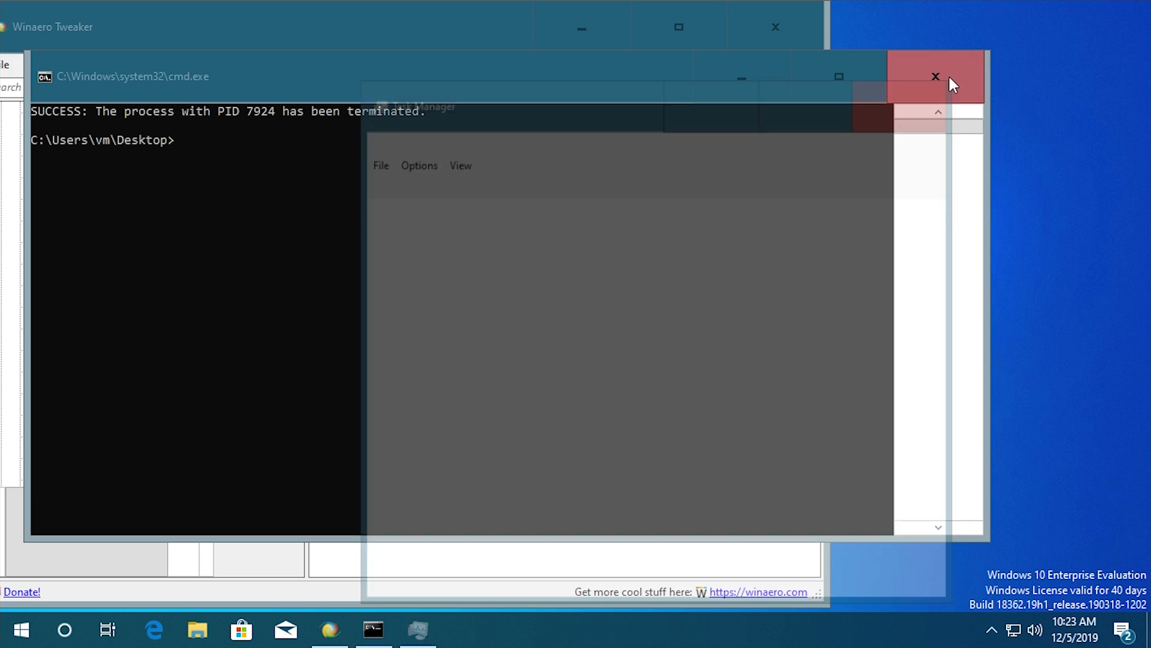
left_click(948, 75)
Step: Reposition the tweaker window and view the desktop context menu again
left_click_drag(468, 30, 508, 31)
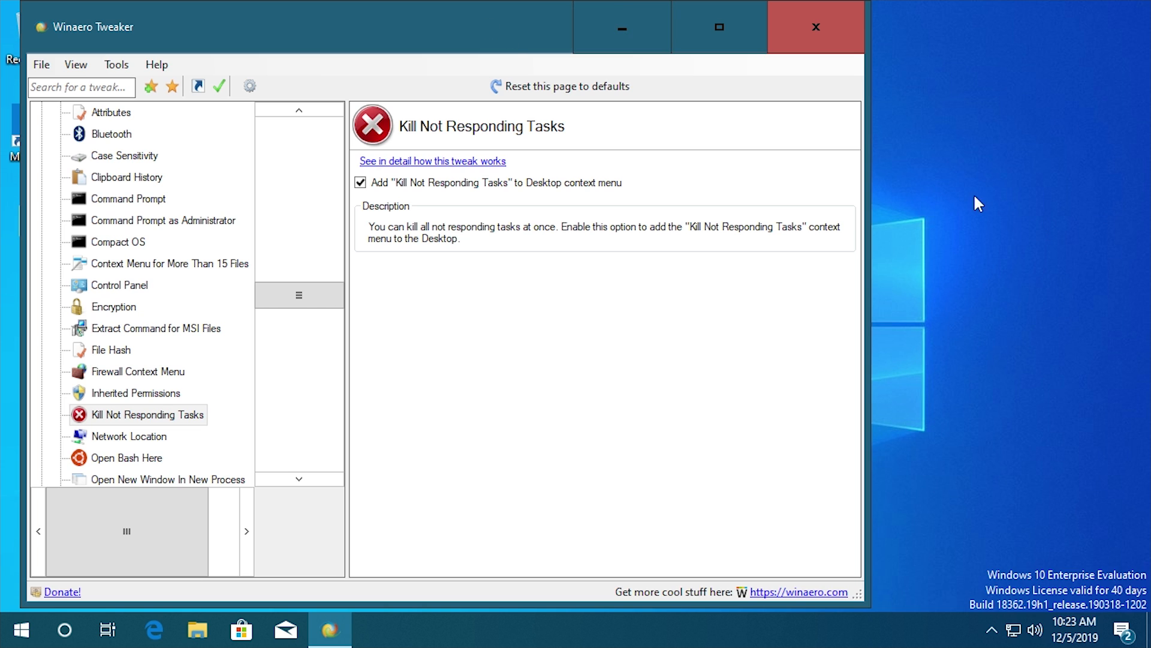
right_click(935, 179)
left_click(726, 279)
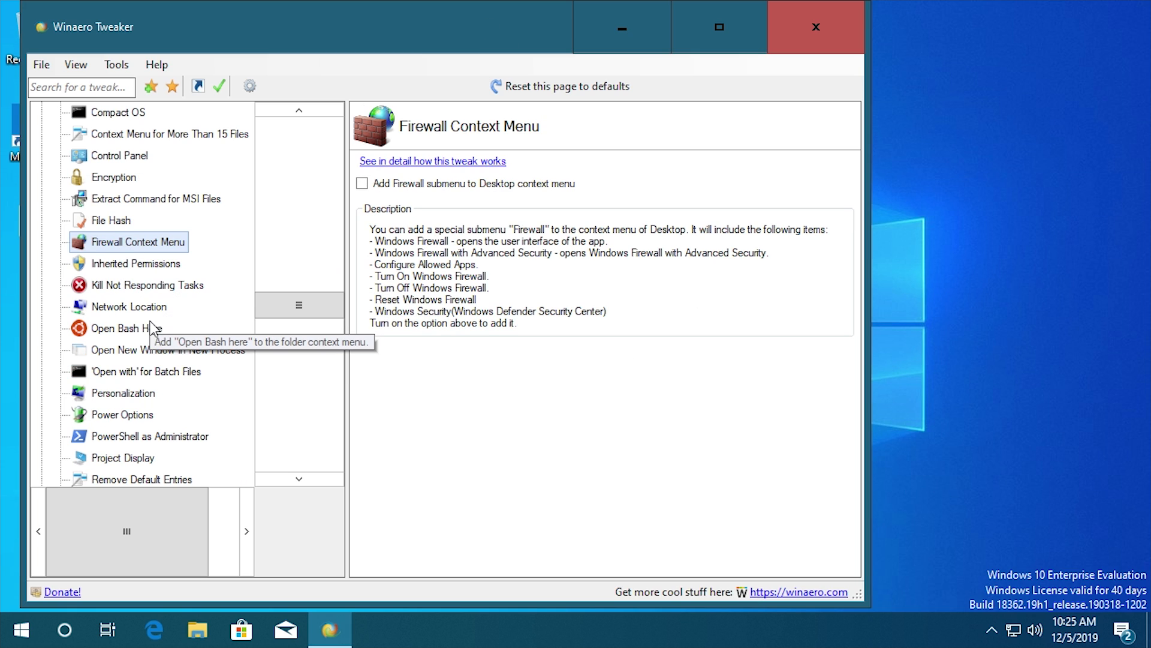
Step: Add "Open Bash here" to the folder context menu and try the command from the desktop
left_click(136, 327)
right_click(882, 147)
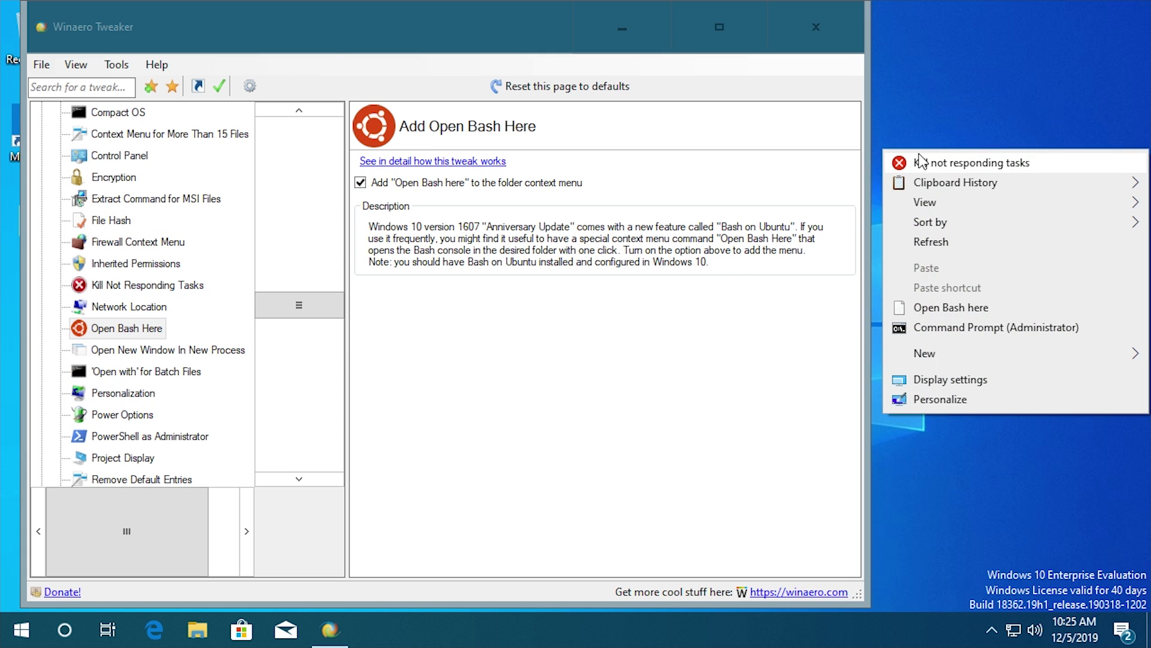
left_click(951, 308)
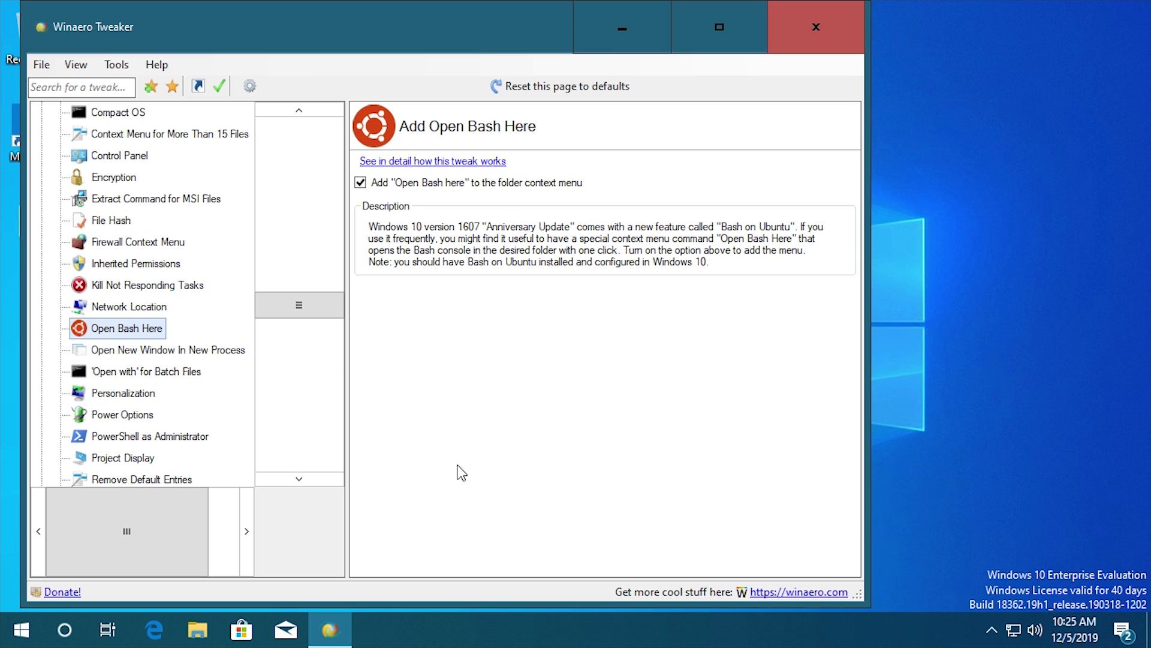
left_click_drag(478, 29, 508, 27)
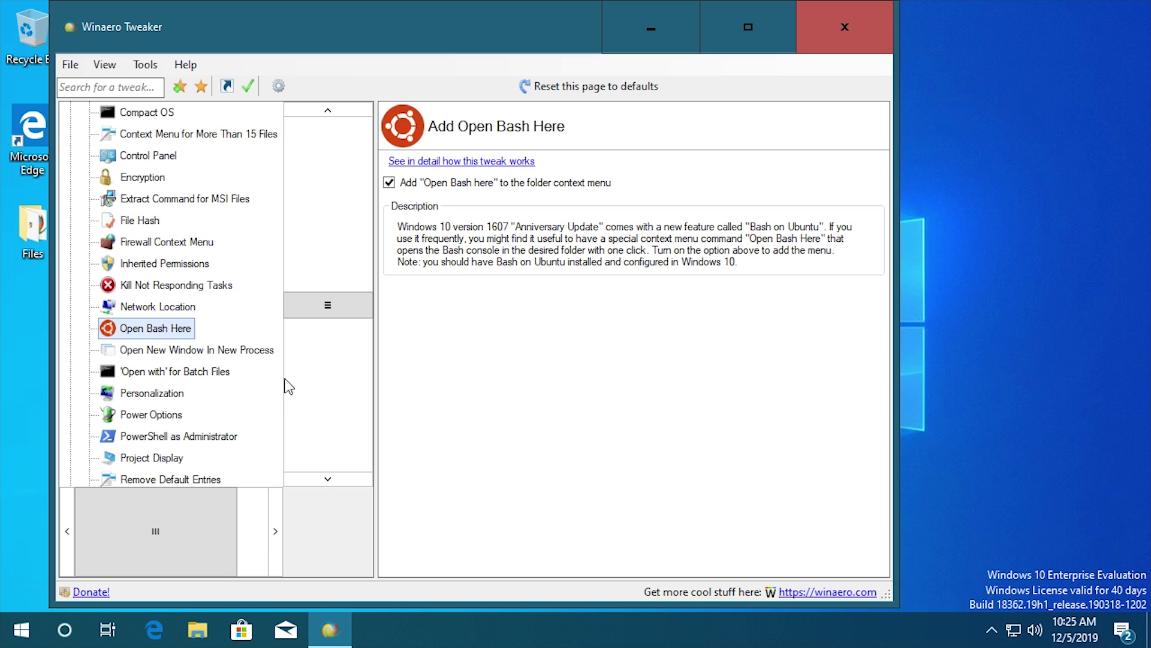
Step: Add the "Take Ownership" context menu to files and folders and move the tweaker window off the desktop icons
scroll(210, 388, "down", 3)
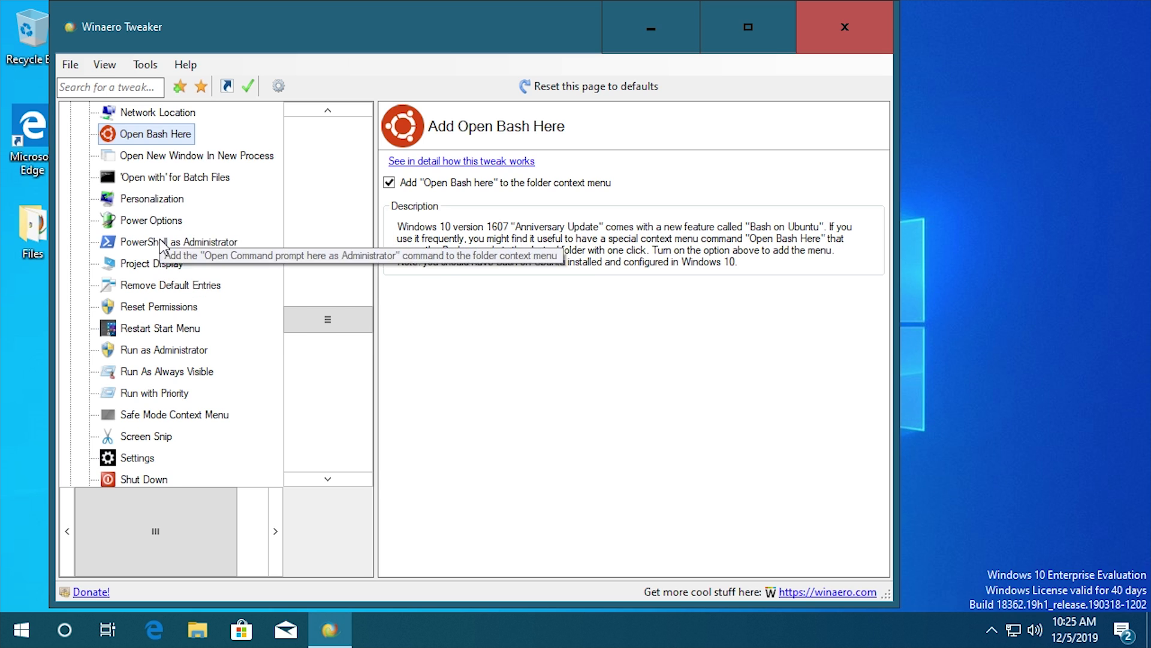
scroll(157, 288, "down", 3)
scroll(164, 252, "up", 7)
scroll(180, 240, "down", 7)
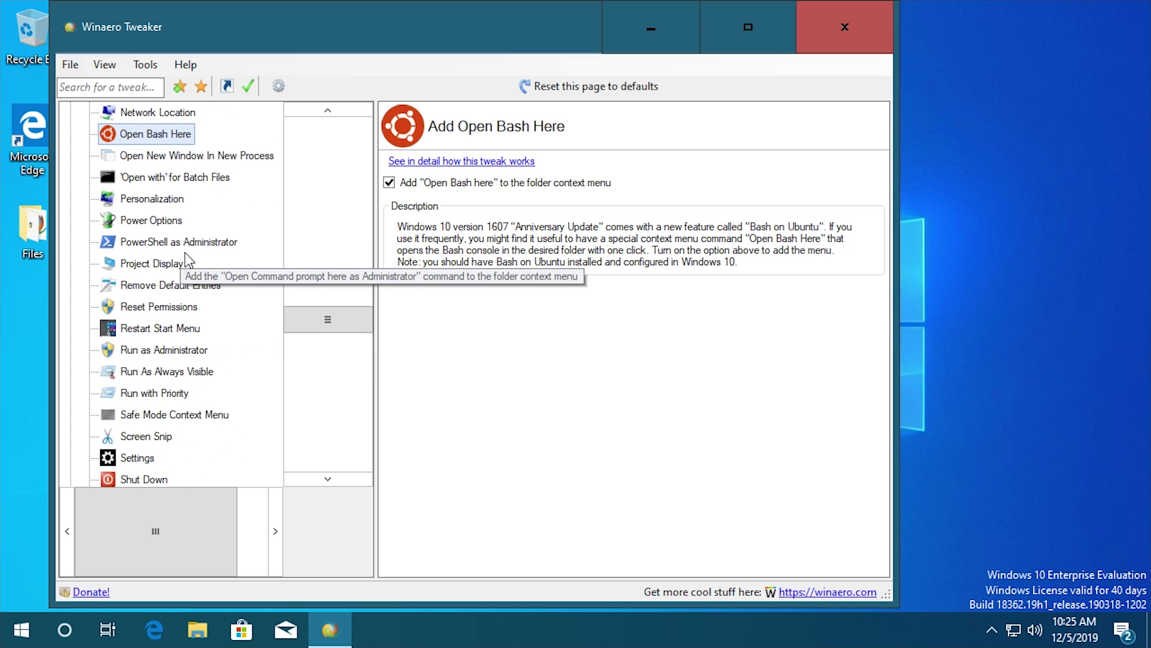
scroll(197, 263, "down", 2)
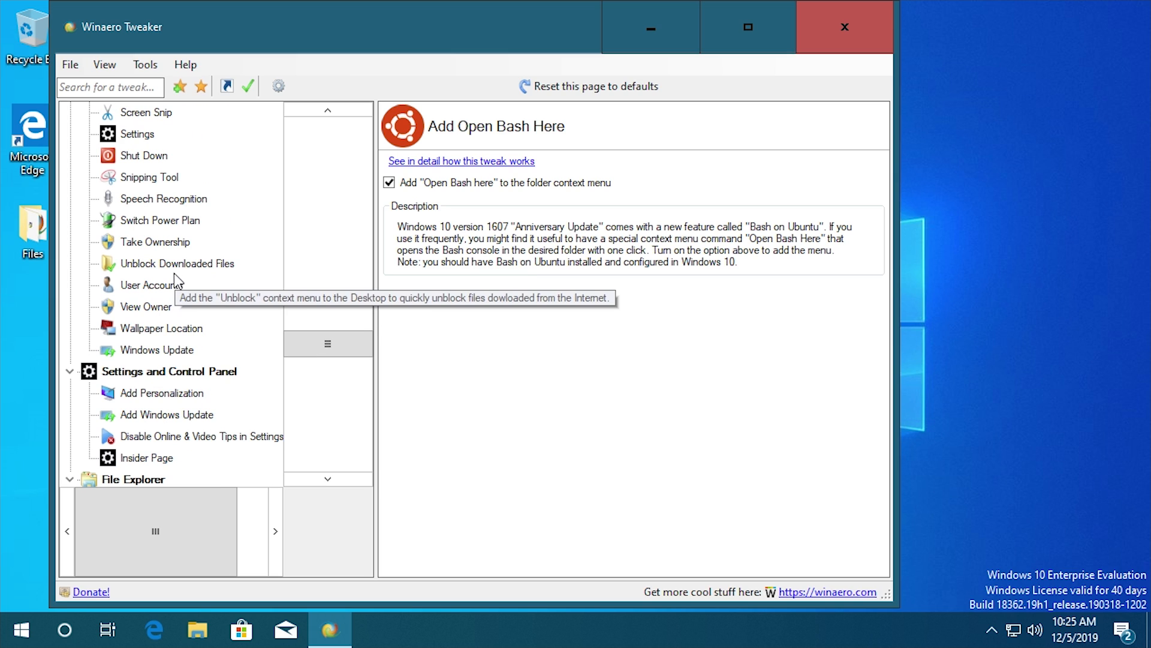
left_click(174, 234)
left_click(537, 183)
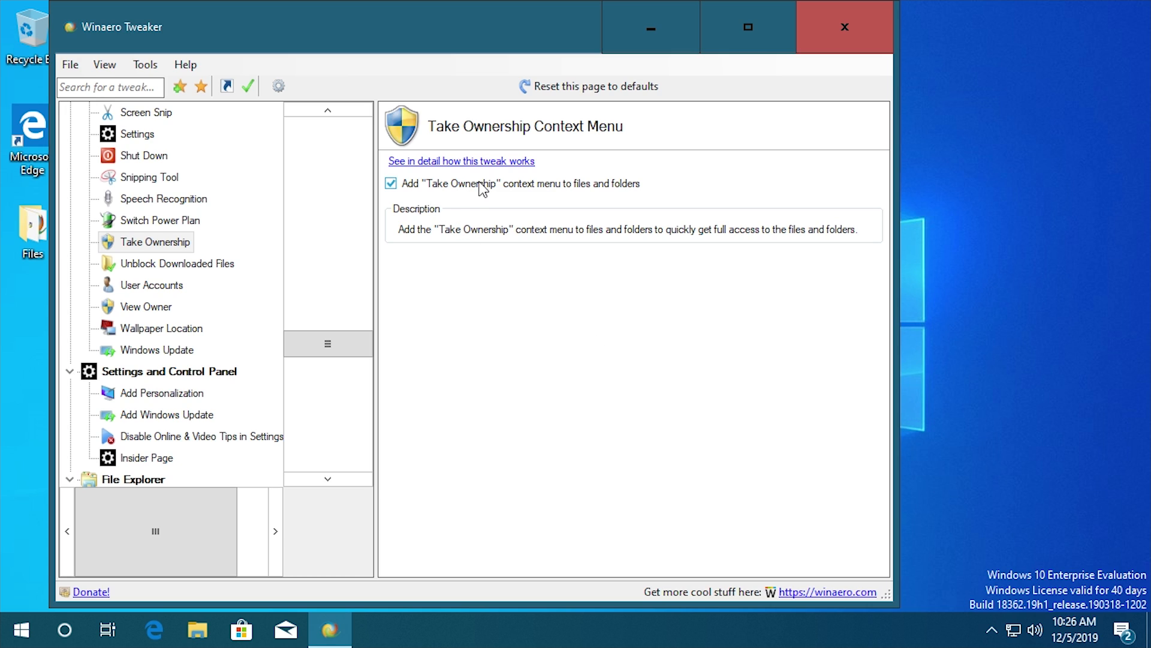
left_click_drag(478, 43, 594, 43)
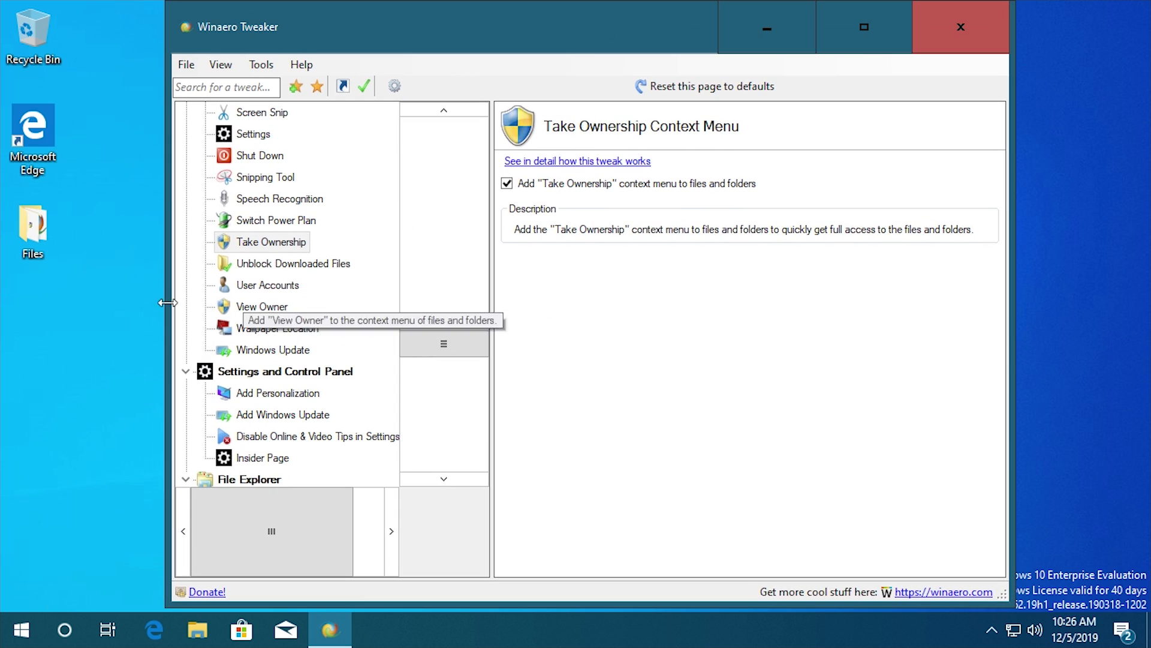
Step: Take ownership of the desktop Files folder with the new context menu command
left_click(87, 267)
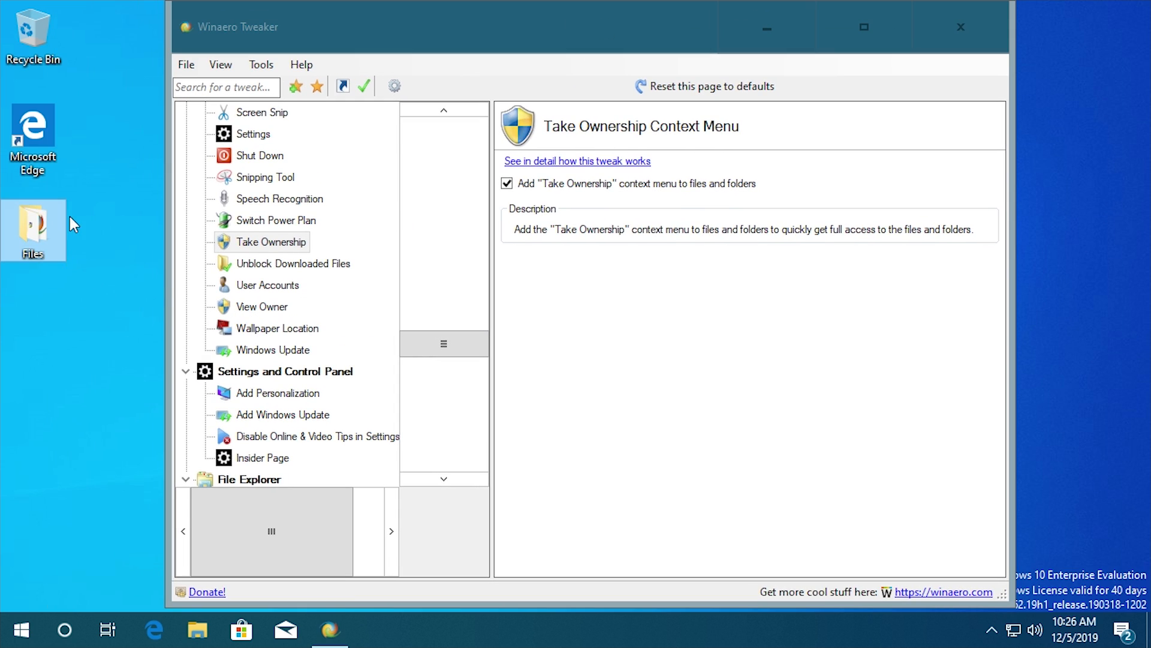
right_click(41, 225)
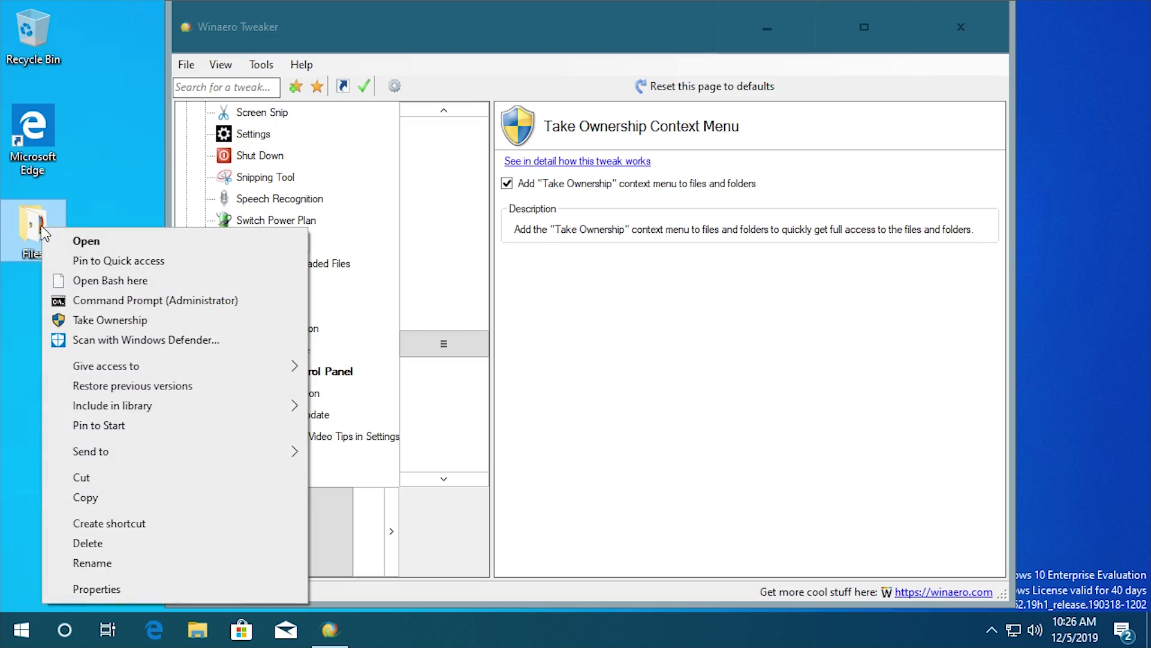
left_click(123, 319)
left_click(429, 438)
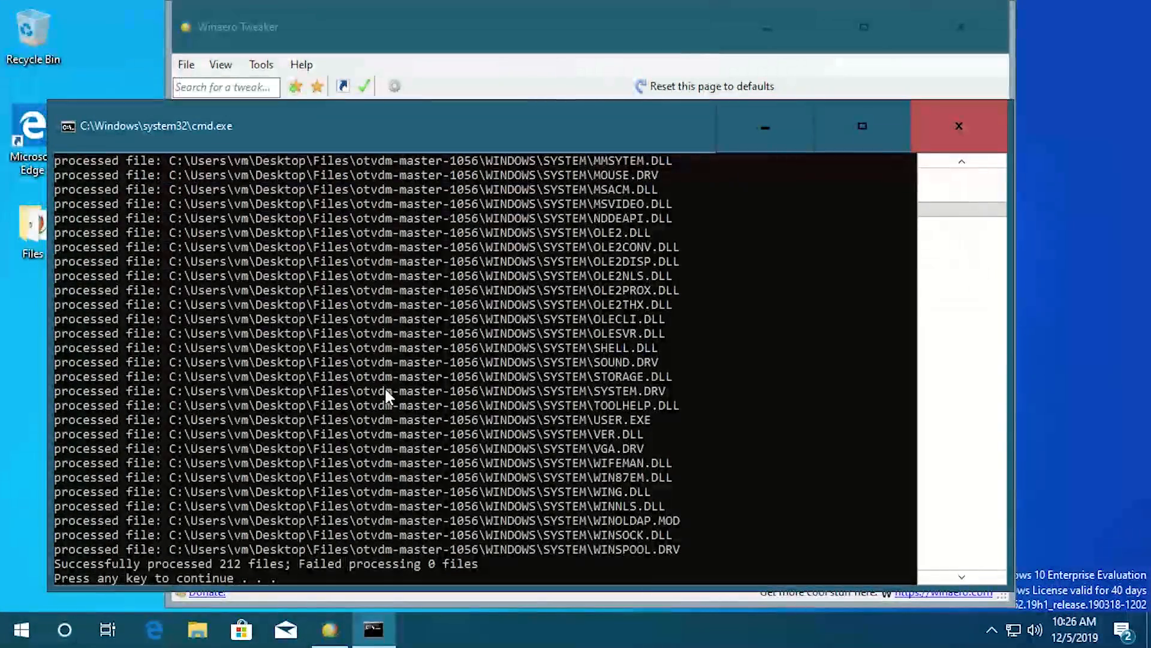
Step: Review the list of processed files in the command prompt window and dismiss it
scroll(396, 420, "up", 7)
scroll(408, 439, "down", 20)
scroll(378, 408, "up", 18)
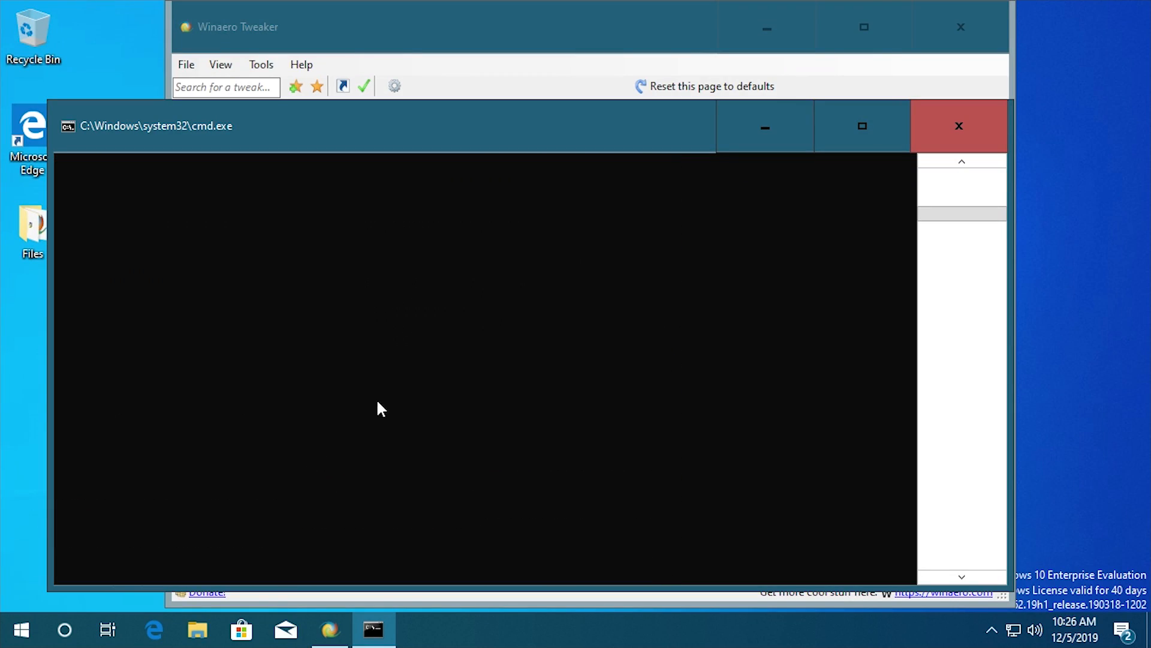
mouse_move(931, 210)
left_mouse_down()
mouse_move(948, 211)
mouse_move(939, 224)
left_mouse_up()
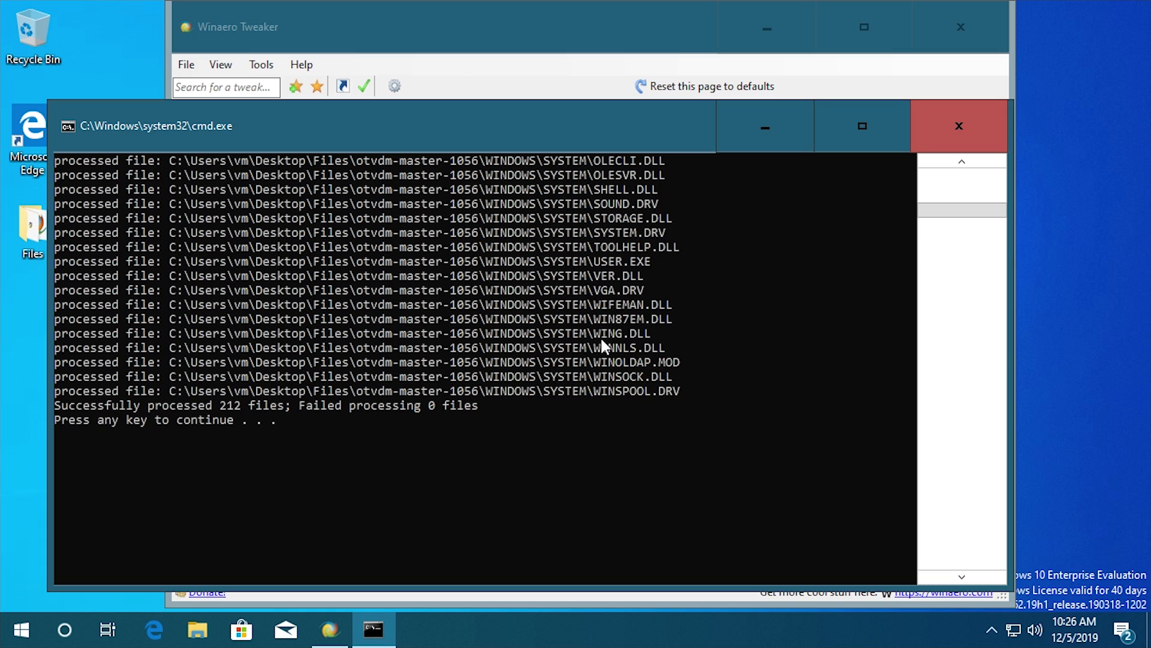
key("Return")
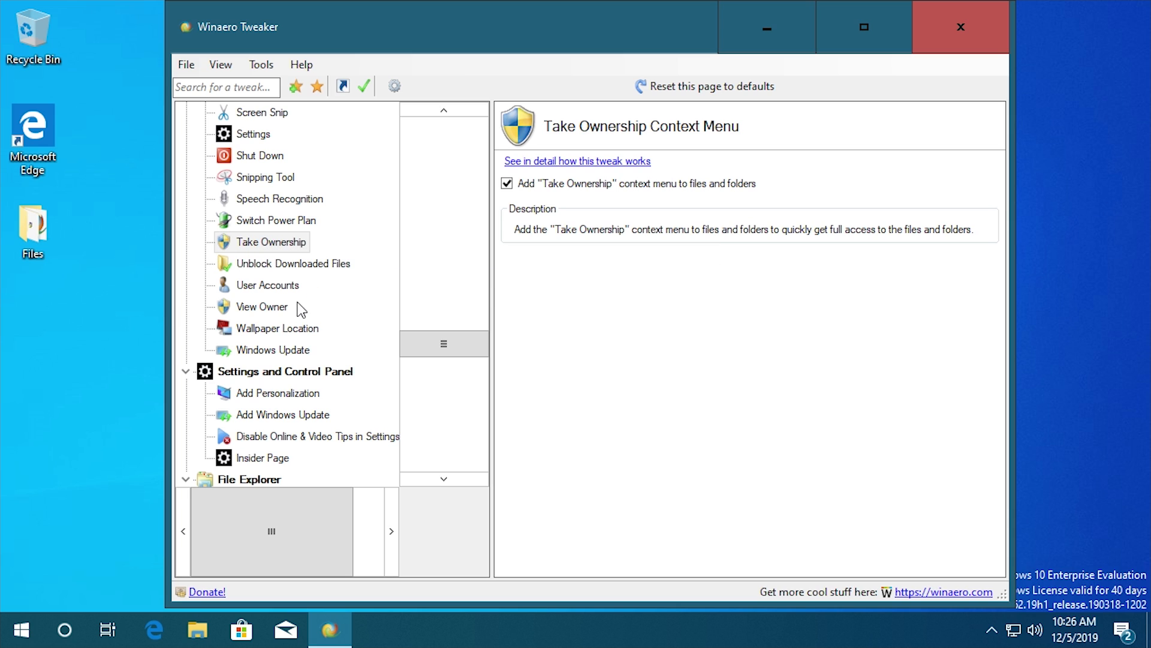
Step: Add the View Owner context menu, check the owner of the desktop Files folder with it and close PowerShell
left_click(277, 309)
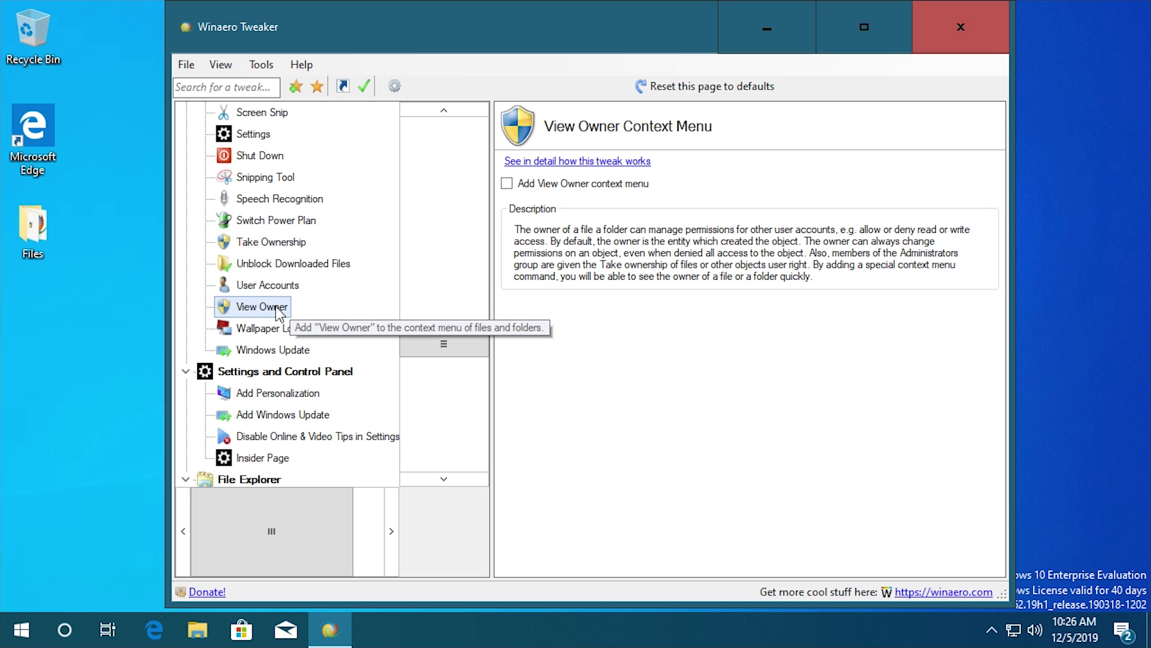
left_click(553, 184)
right_click(24, 214)
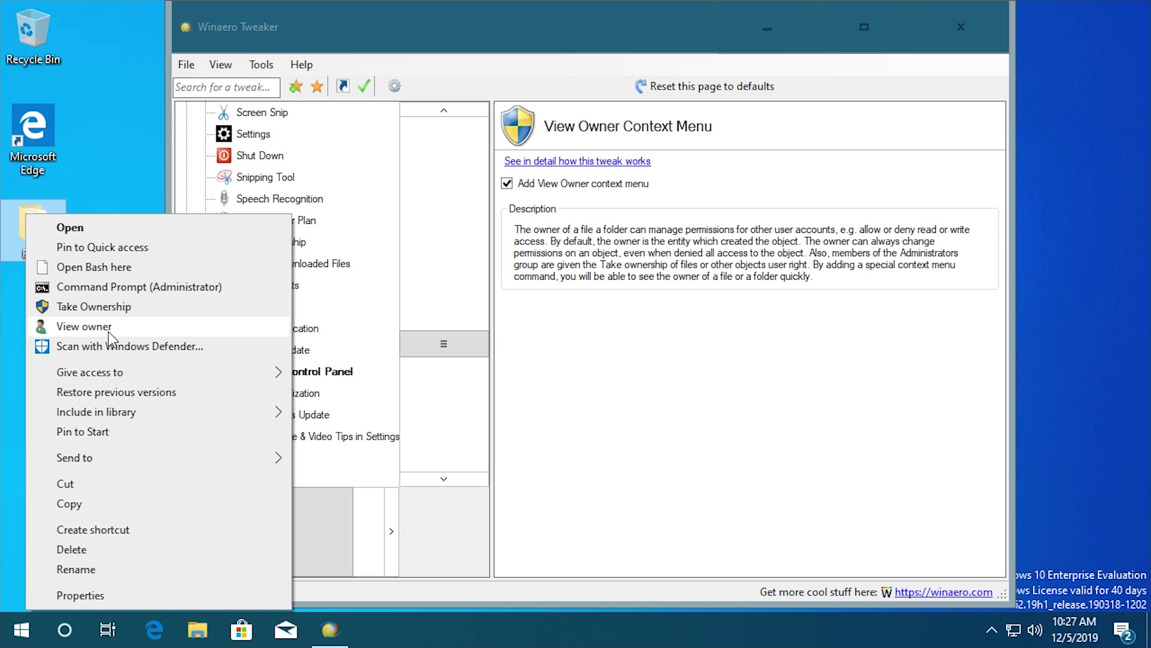
left_click(109, 332)
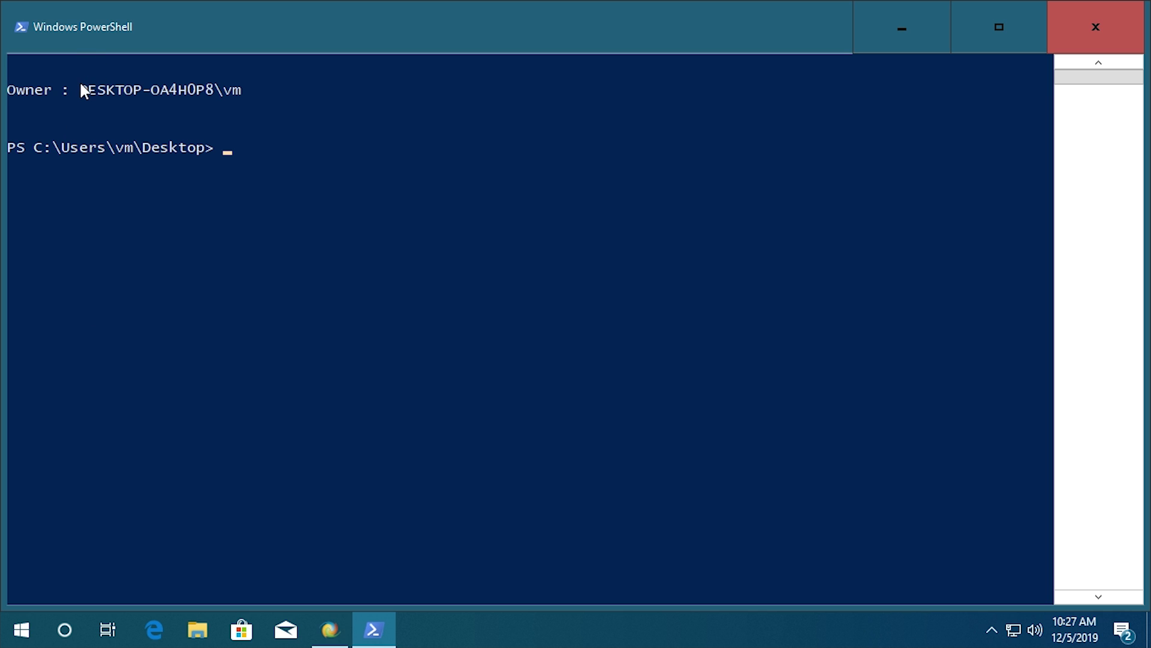
left_click_drag(79, 90, 237, 96)
double_click(231, 89)
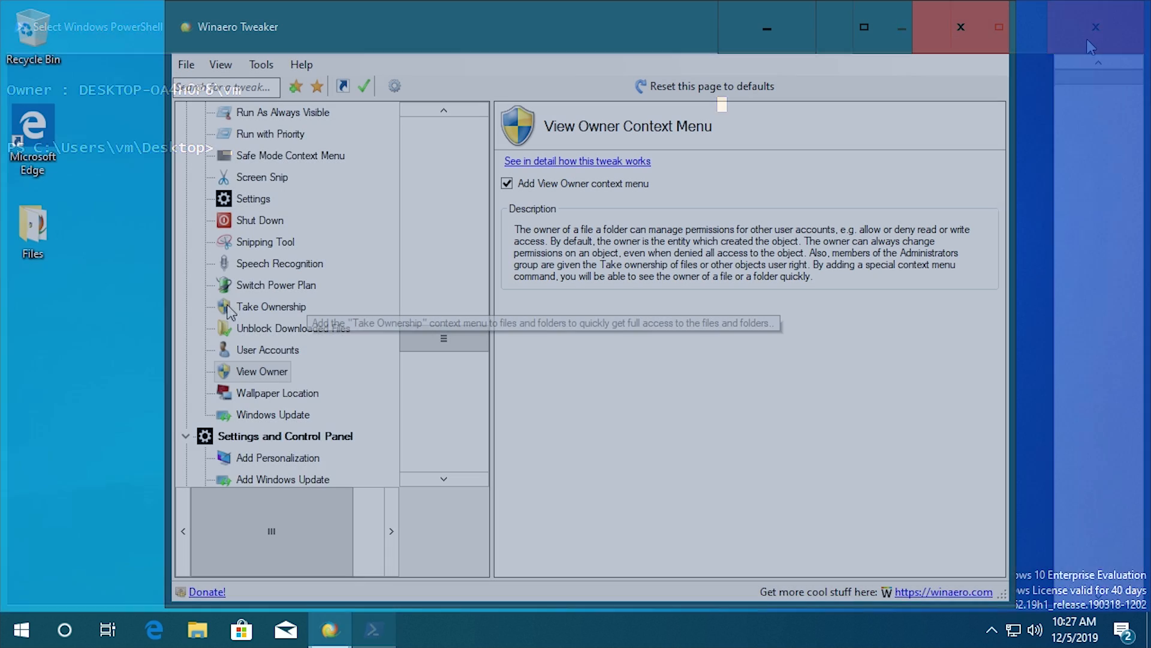
Step: Look through the context menu tweaks in the list and examine the current entries of the desktop context menu
scroll(264, 300, "up", 10)
scroll(292, 295, "down", 8)
scroll(292, 295, "down", 7)
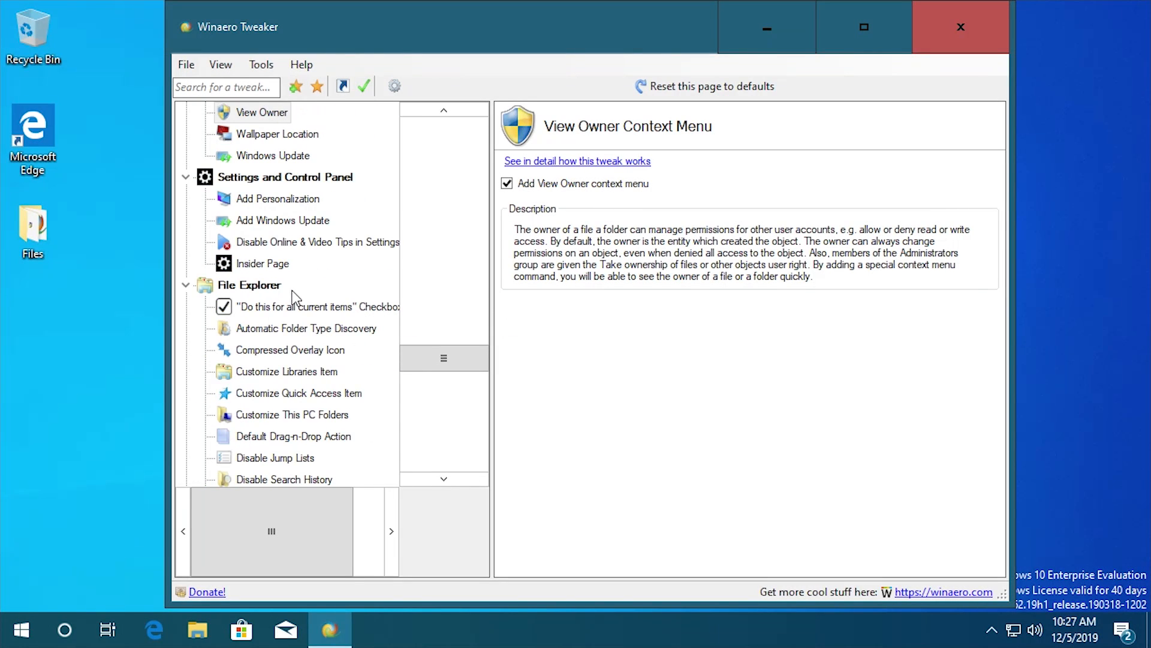
scroll(284, 204, "up", 4)
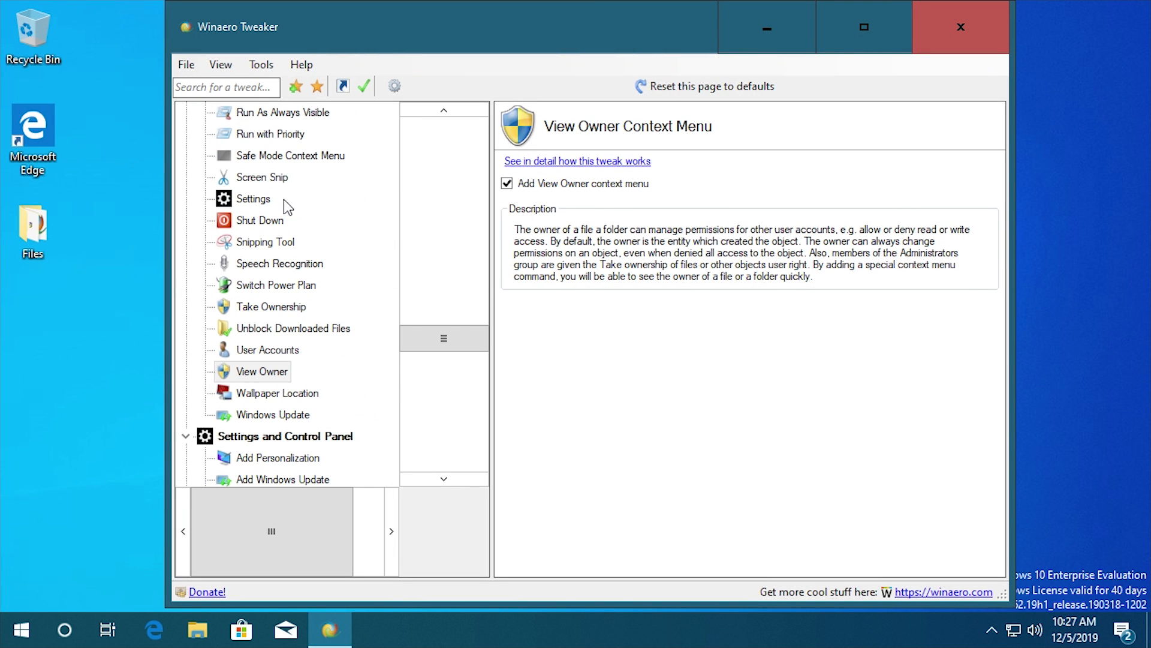
right_click(99, 55)
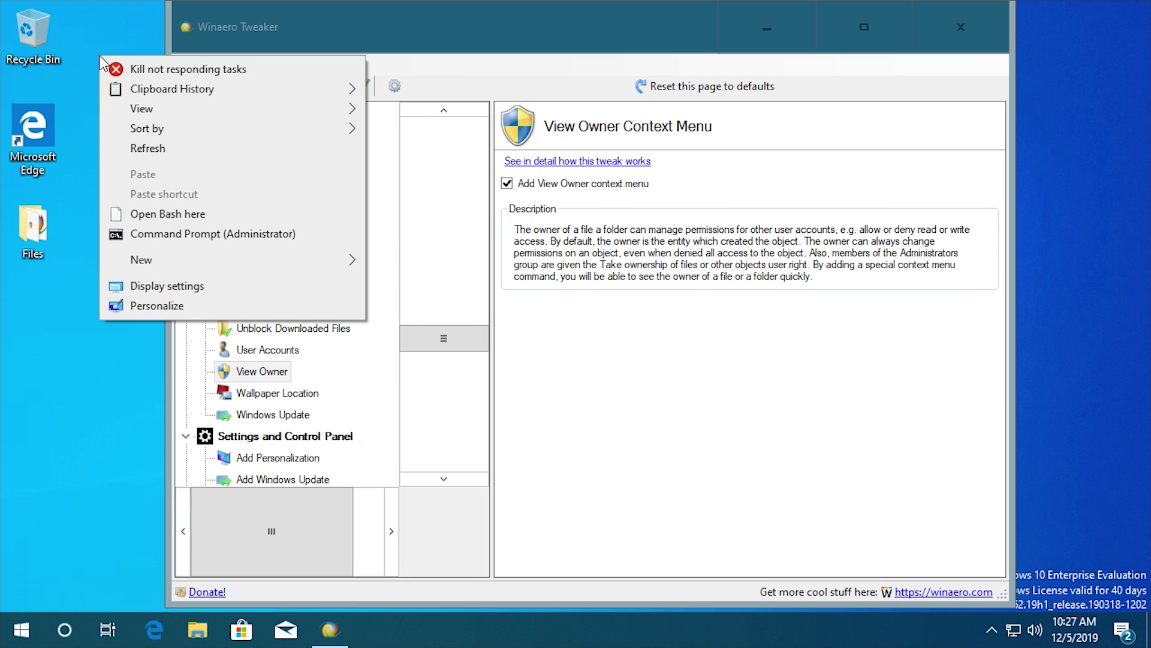
left_click(95, 486)
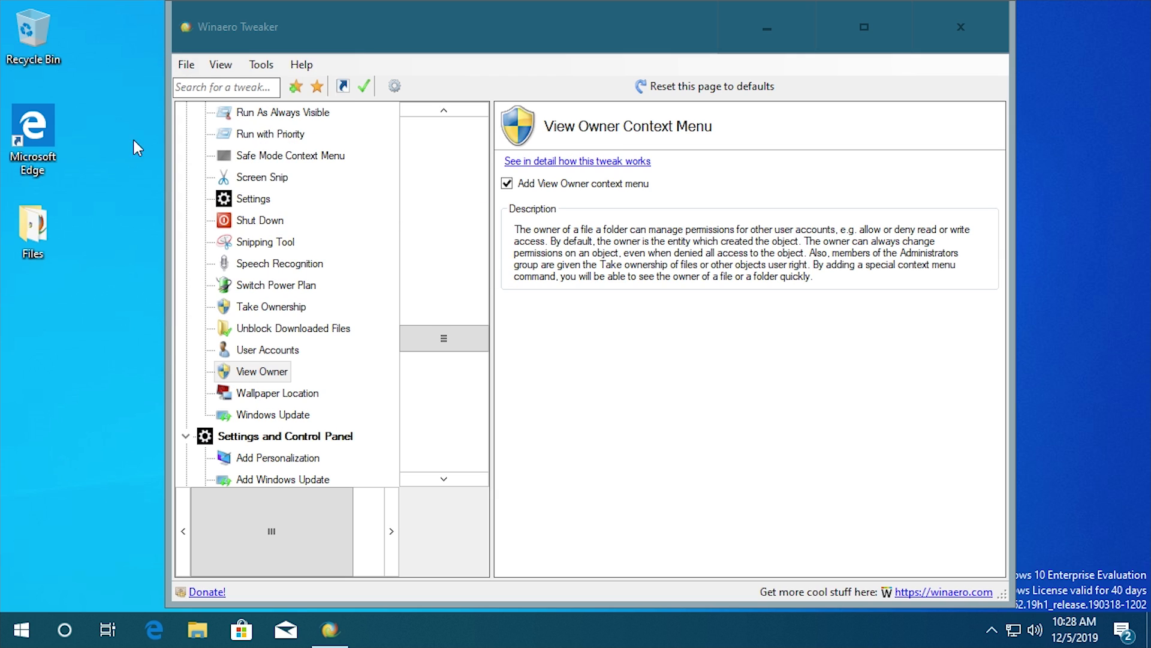
right_click(114, 89)
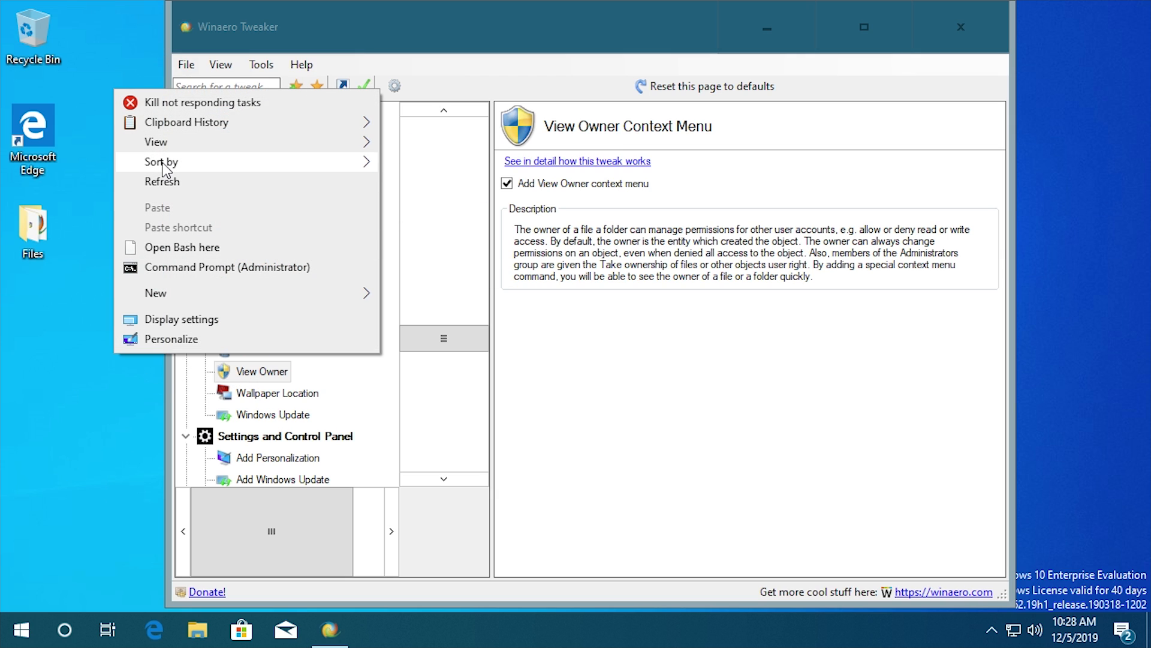
left_click(109, 373)
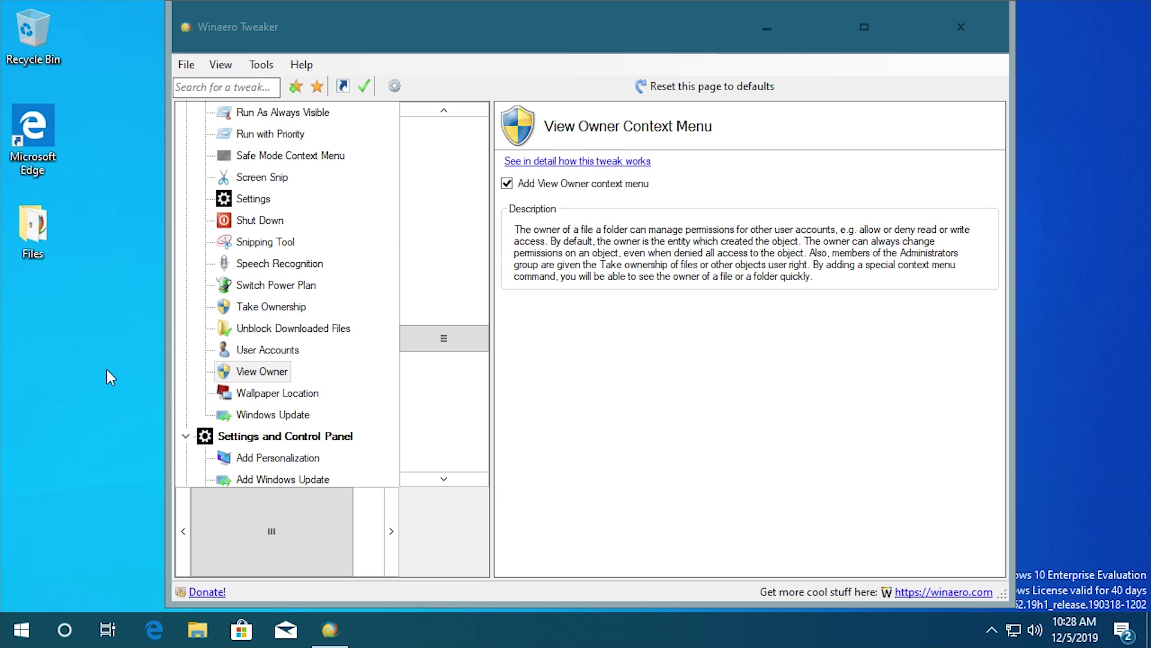
Step: View the Add Personalization tweak, examine Control Panel's Appearance and Personalization category for comparison and close Control Panel
scroll(318, 307, "down", 2)
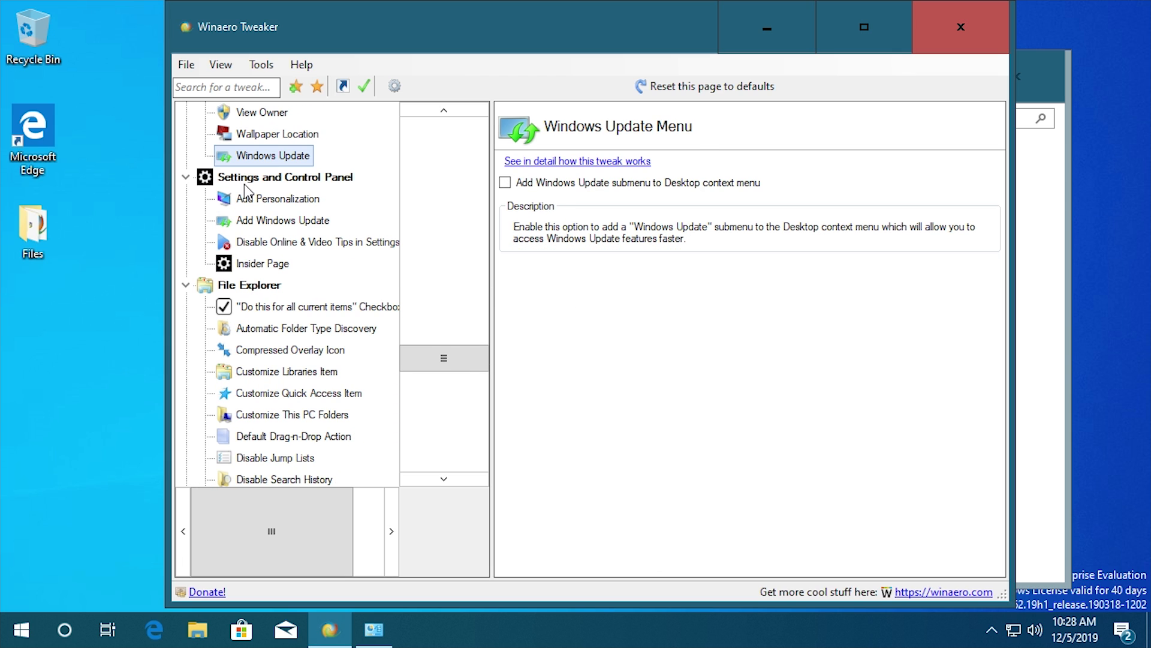
left_click(241, 182)
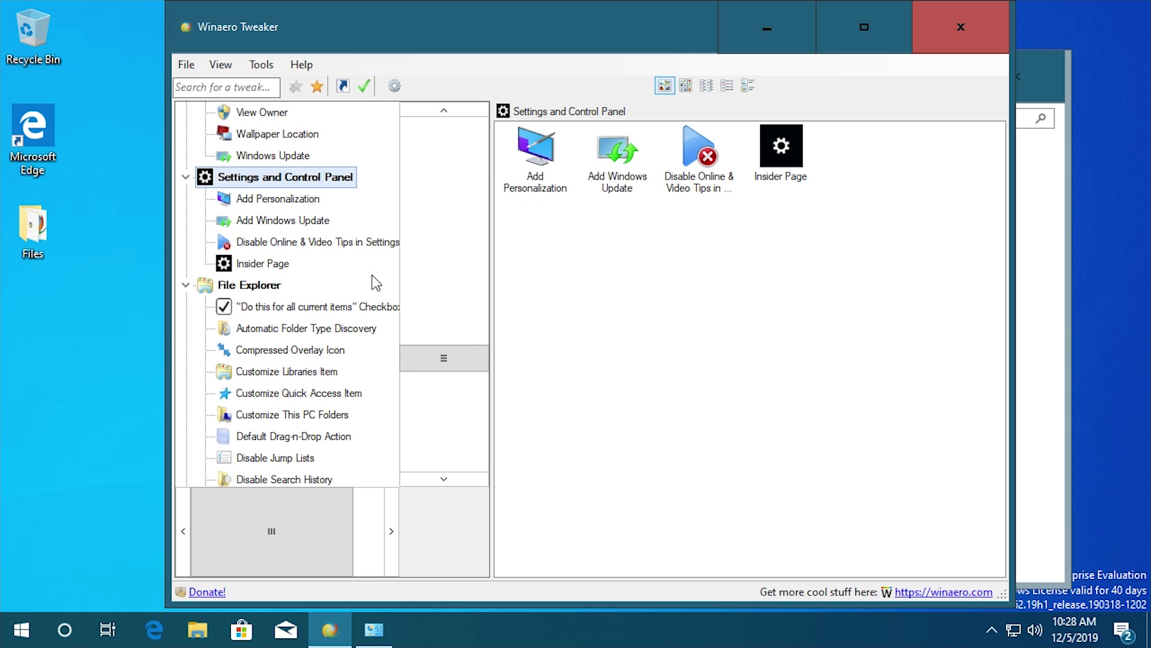
left_click(1032, 275)
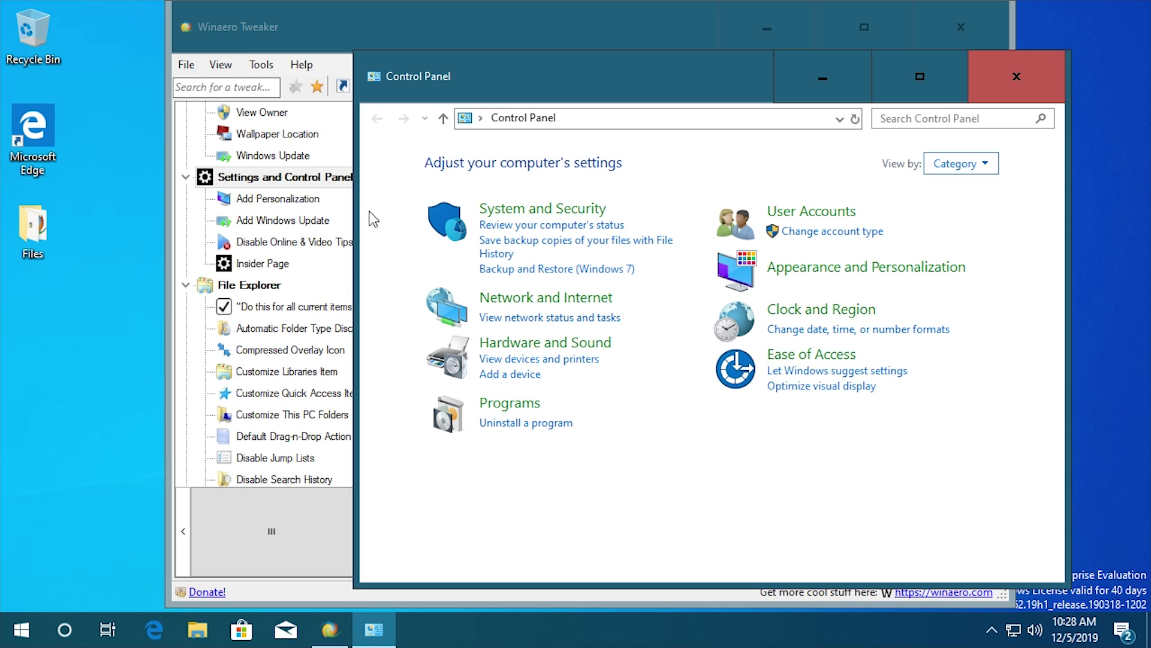
left_click(281, 200)
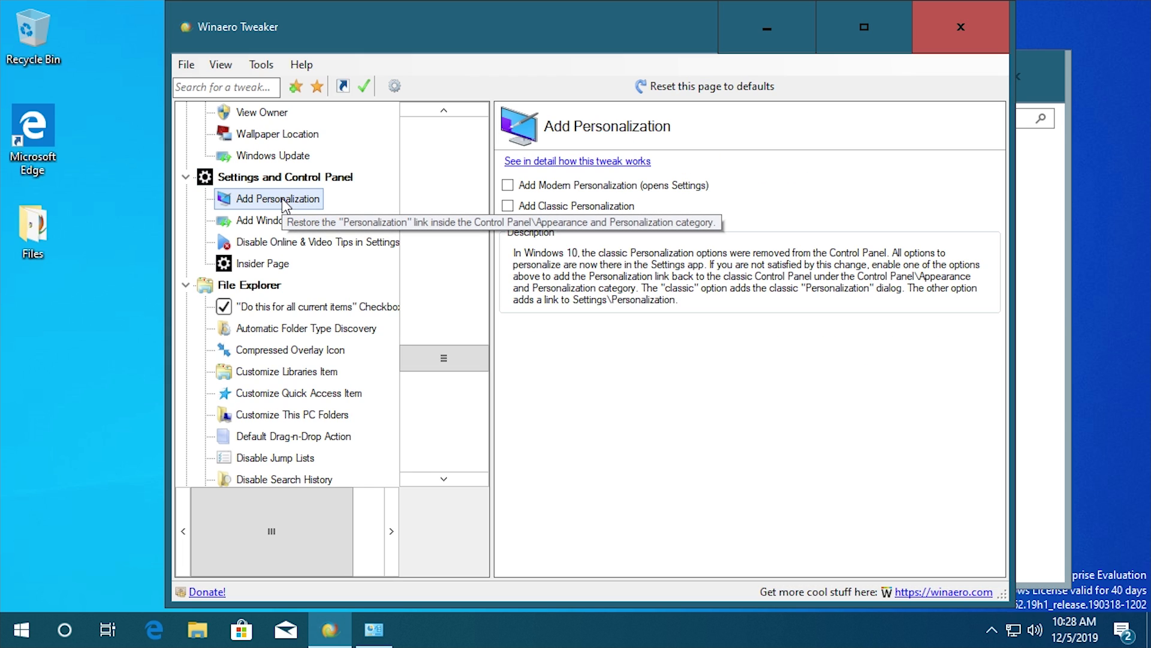
left_click(1040, 277)
left_click(924, 267)
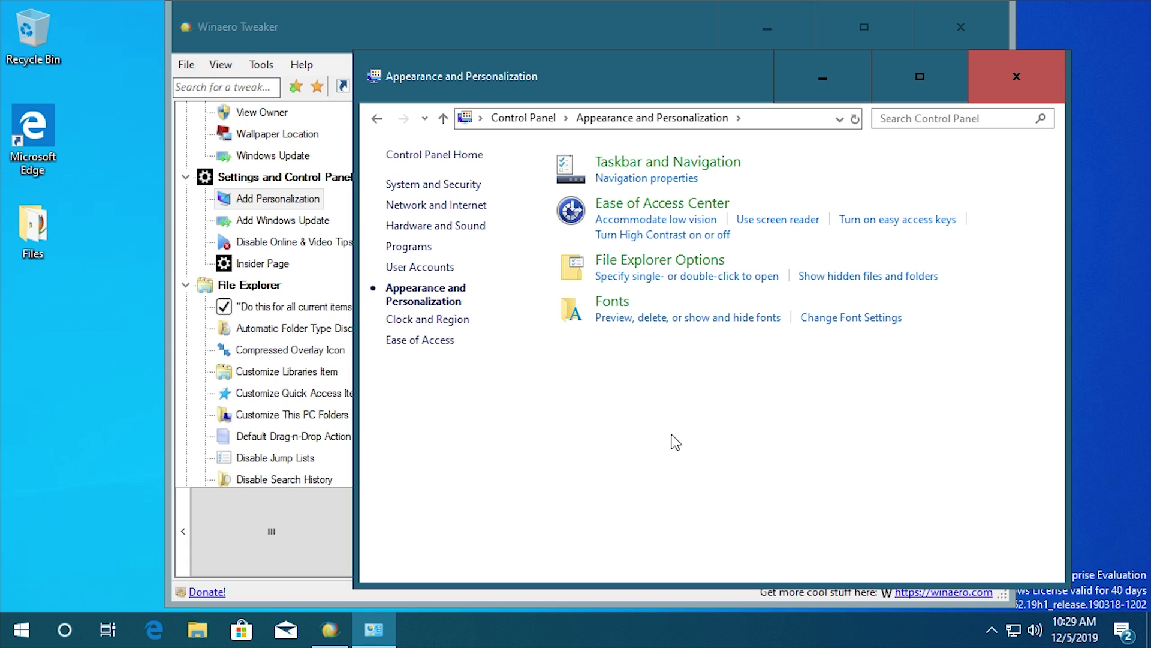
key("alt+F4")
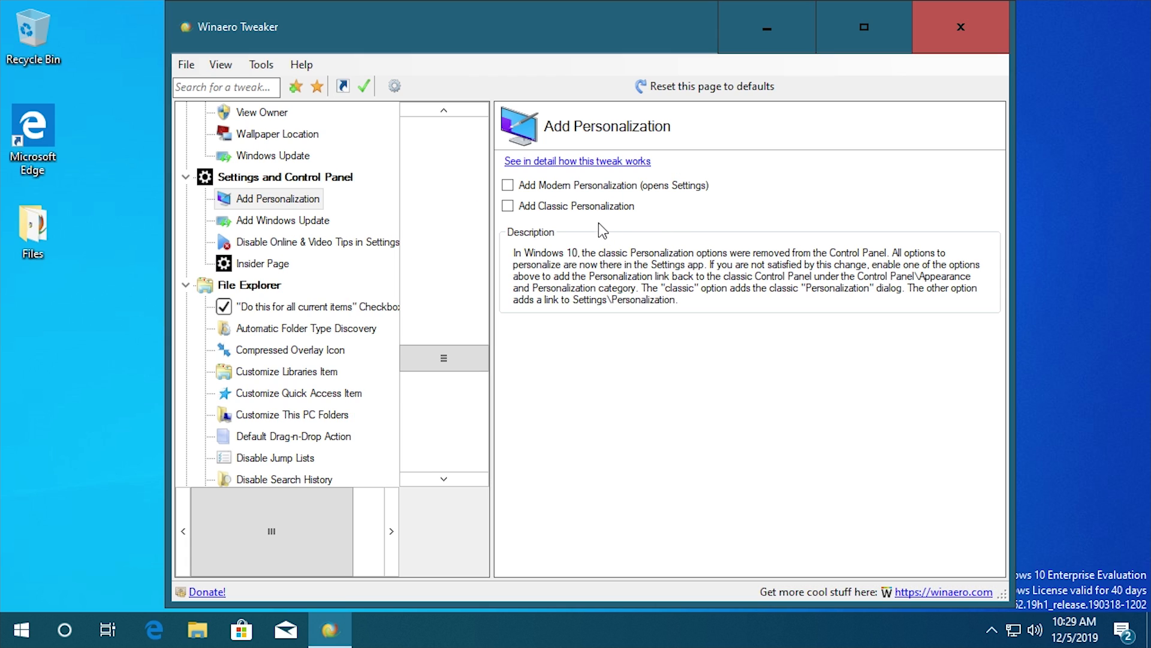
Step: Enable both the Modern and Classic Personalization links and reopen Control Panel's Appearance and Personalization category
left_click(575, 187)
left_click(566, 210)
key("super+r")
key("Return")
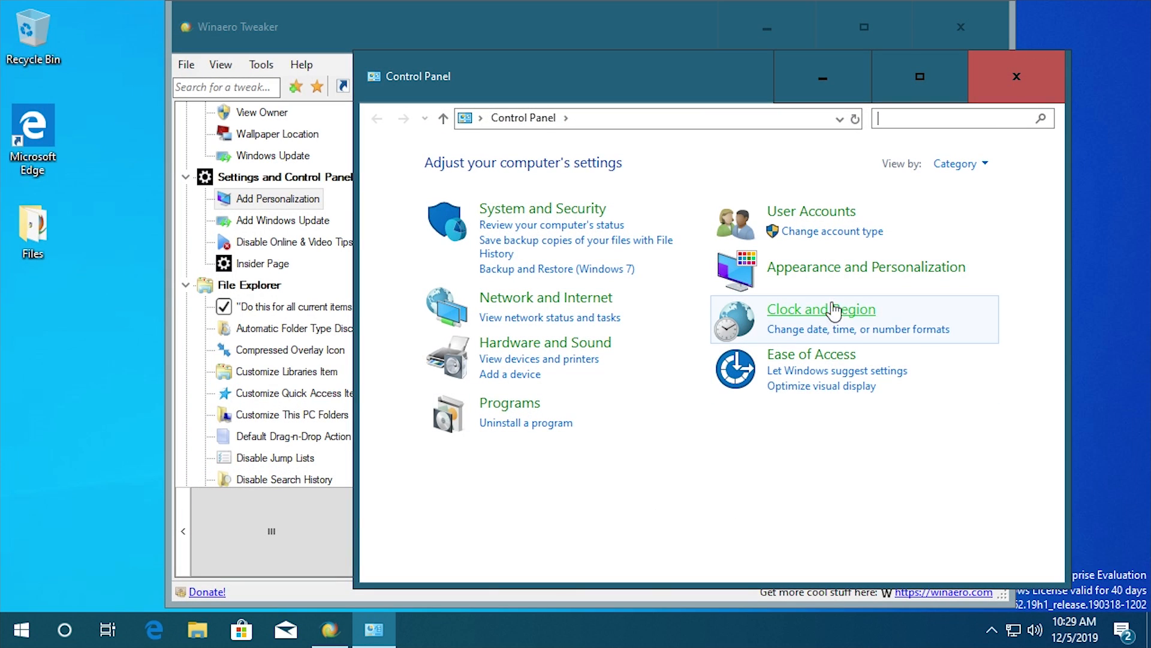
left_click(817, 270)
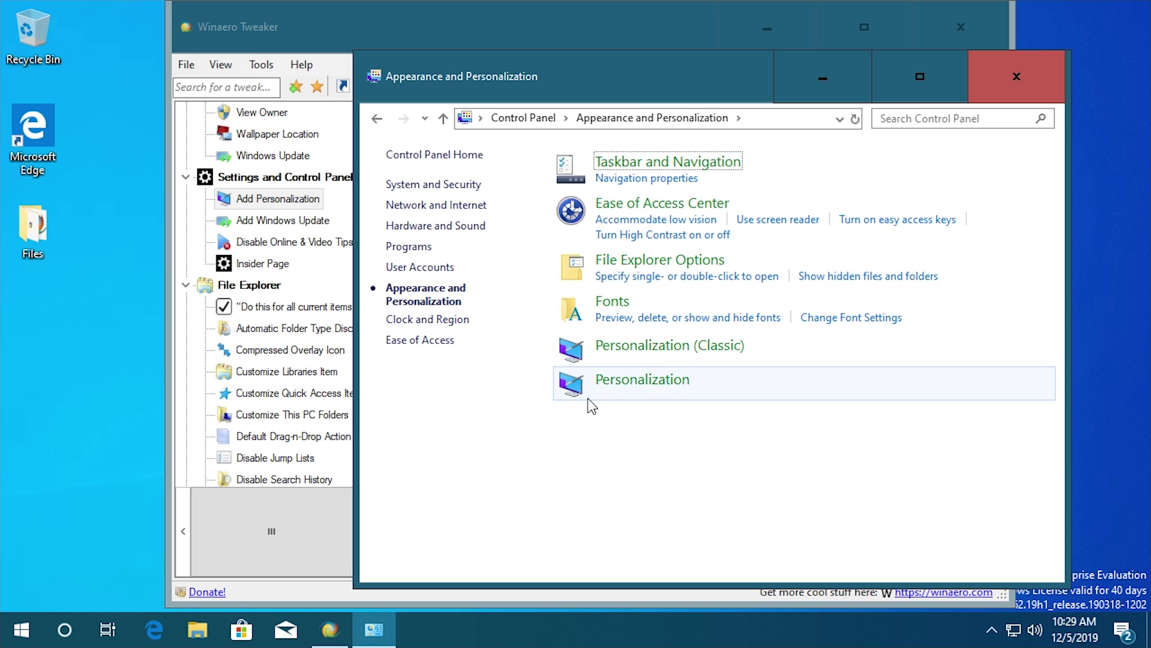
Step: Try the modern and classic Personalization links, look through the classic theme list and close both opened windows
left_click(636, 384)
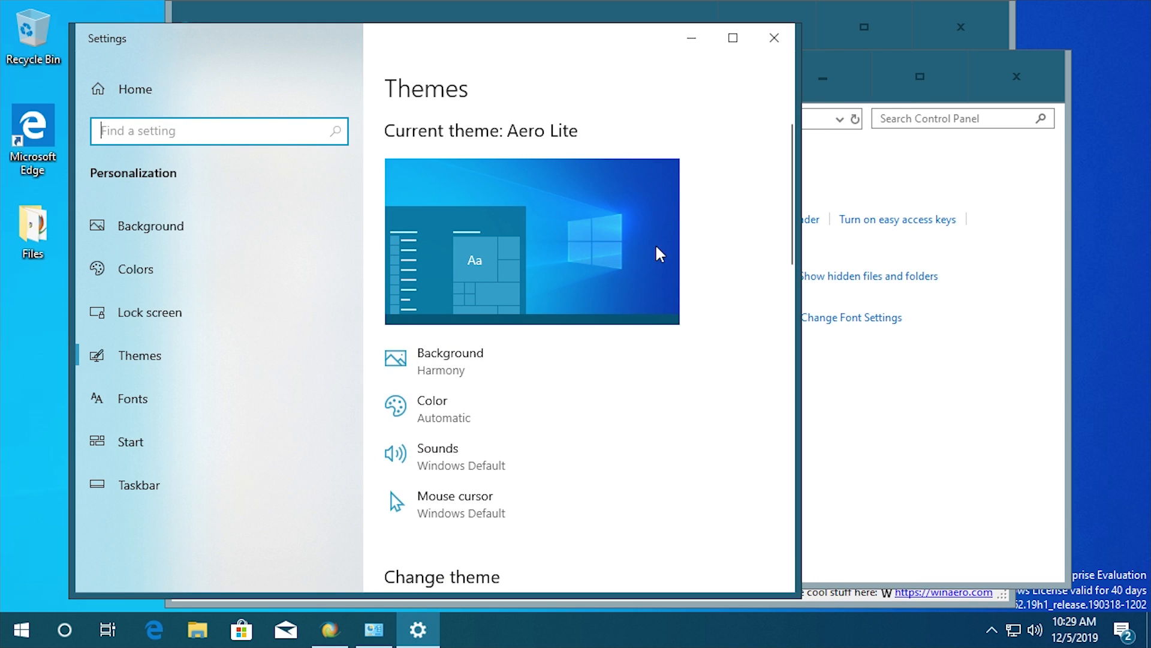
left_click(774, 40)
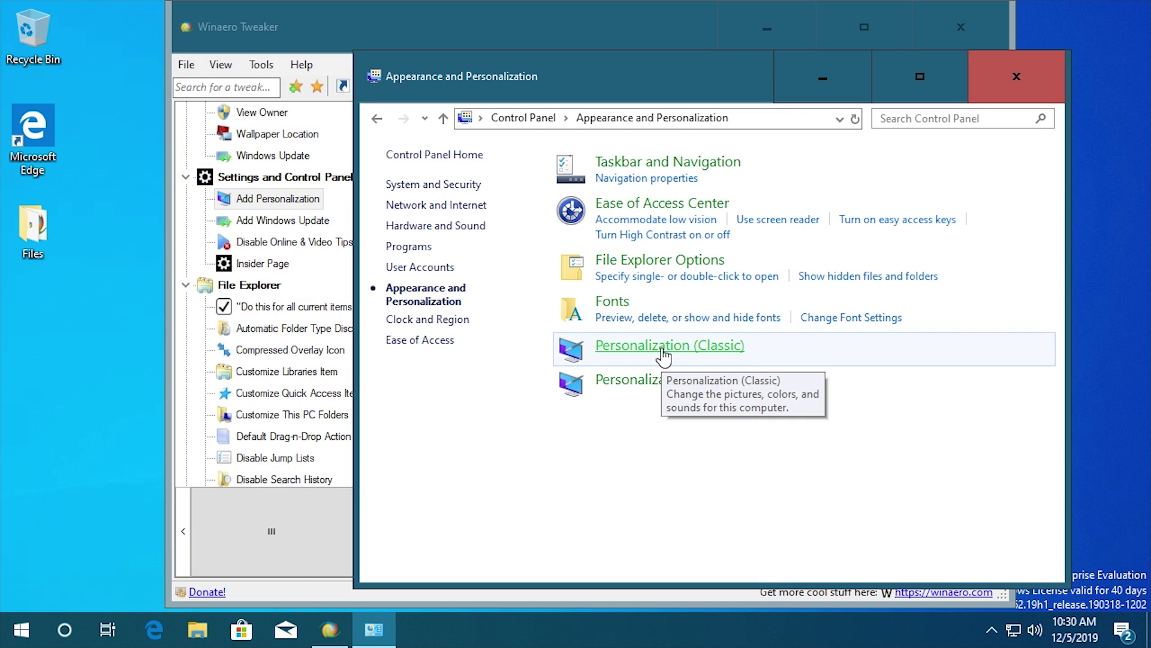
left_click(664, 354)
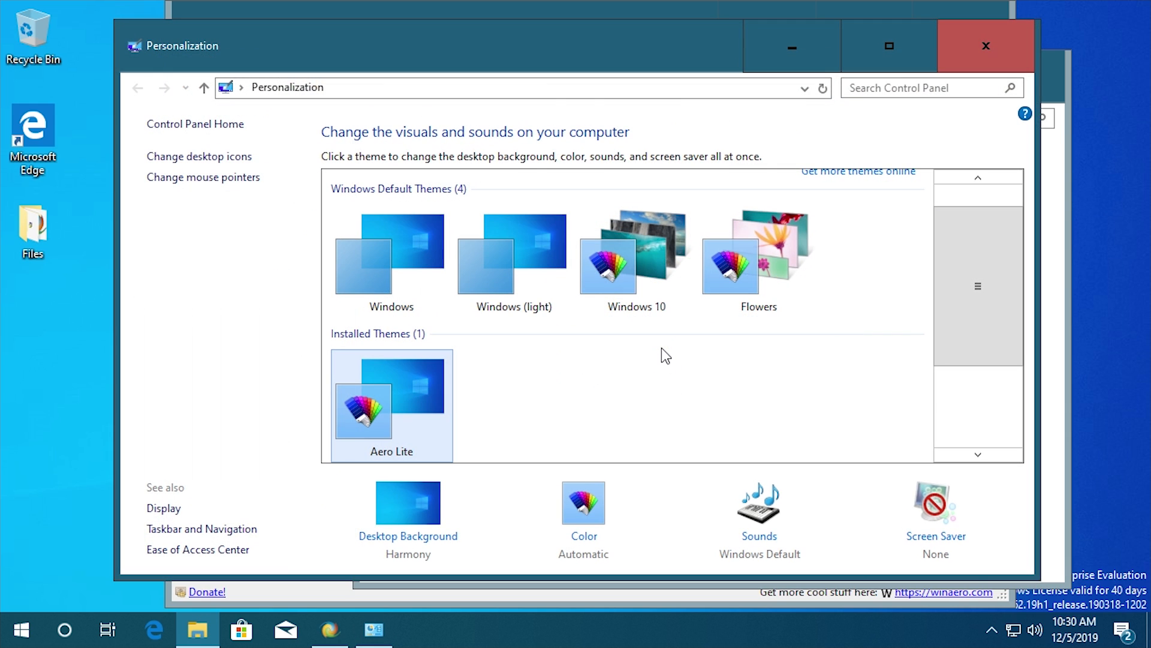
scroll(663, 375, "down", 3)
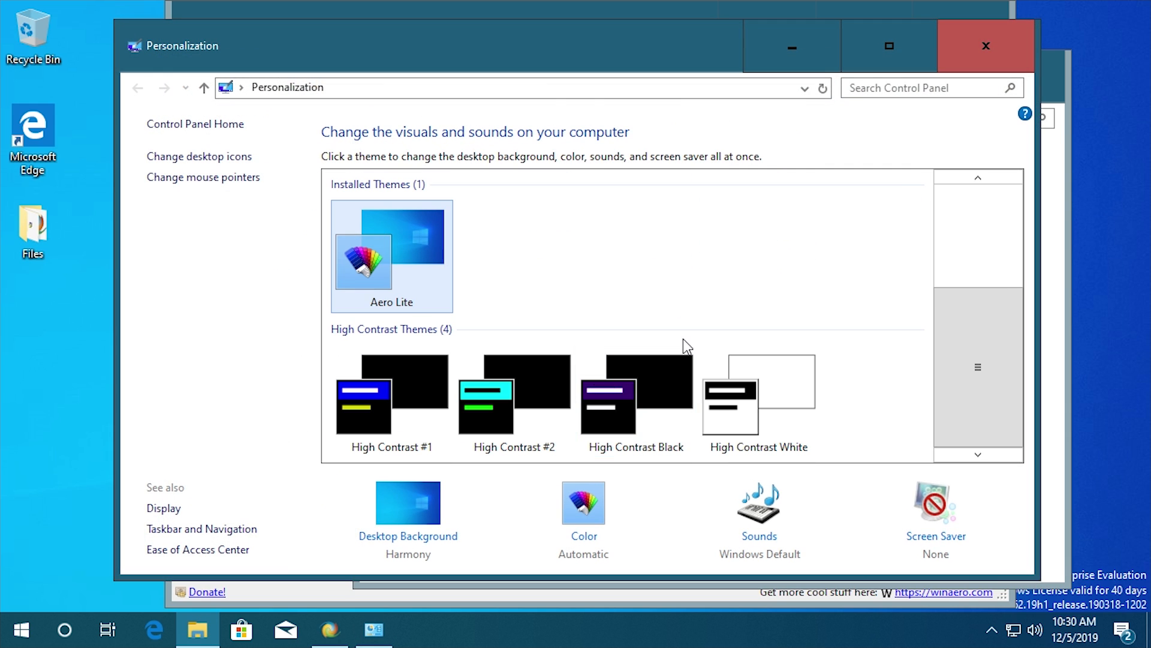
scroll(684, 301, "up", 3)
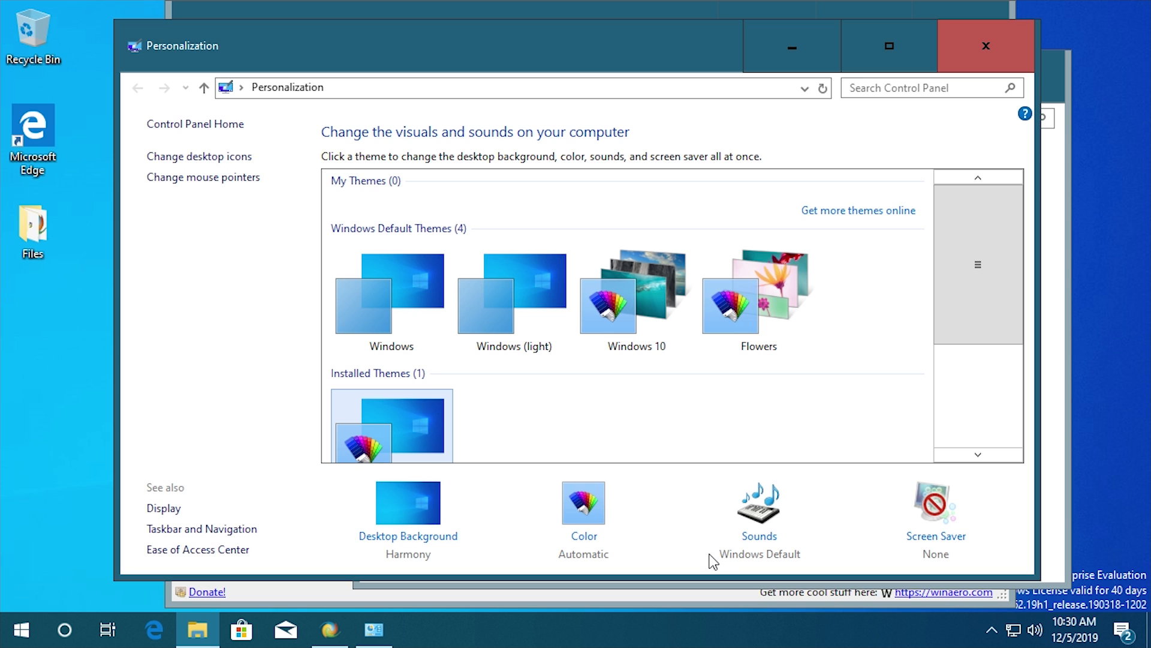
scroll(789, 279, "down", 3)
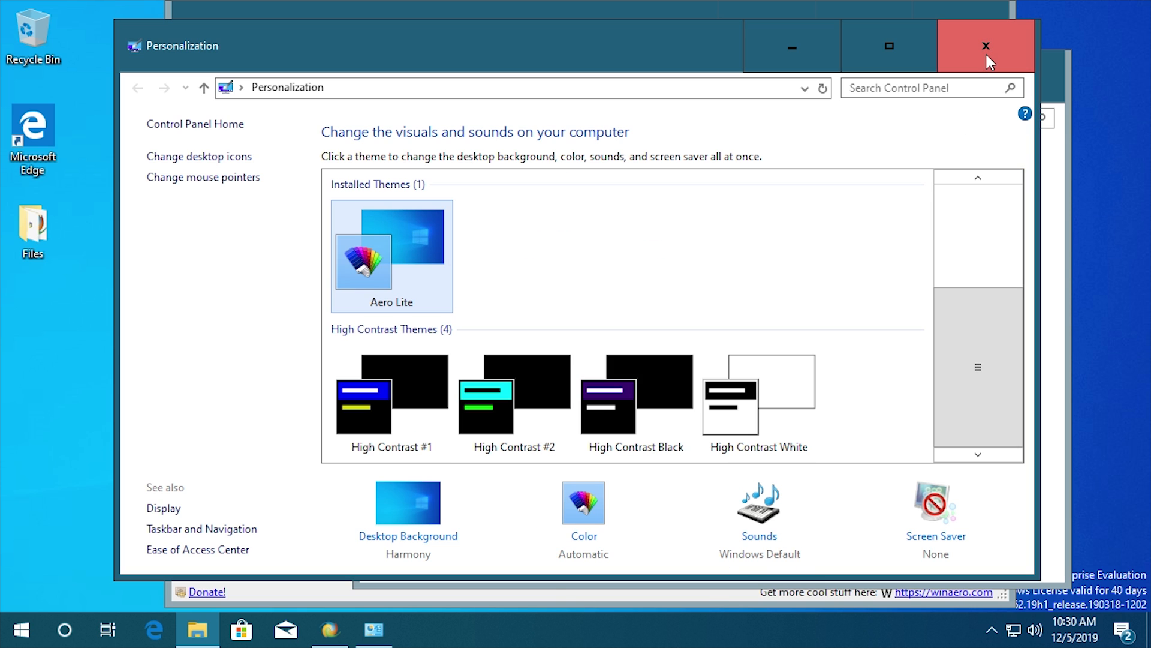
left_click(987, 56)
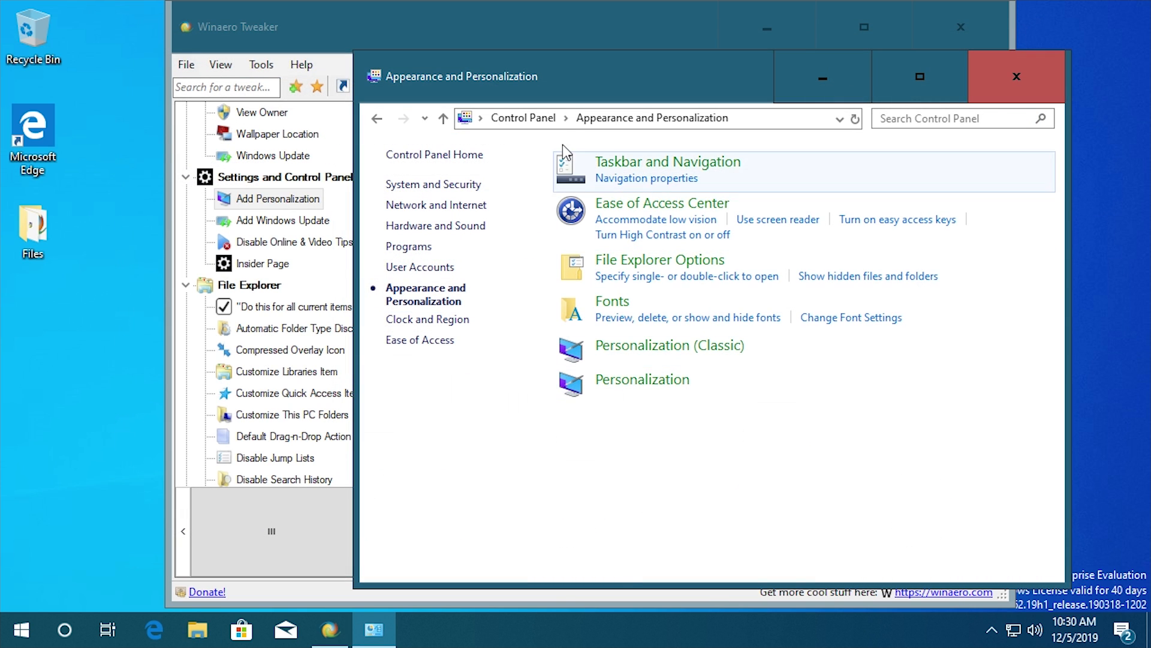
Step: Return to Winaero Tweaker, browse the File Explorer tweaks and view the Customize Quick Access Item page
left_click(503, 28)
left_click(289, 264)
scroll(455, 367, "down", 3)
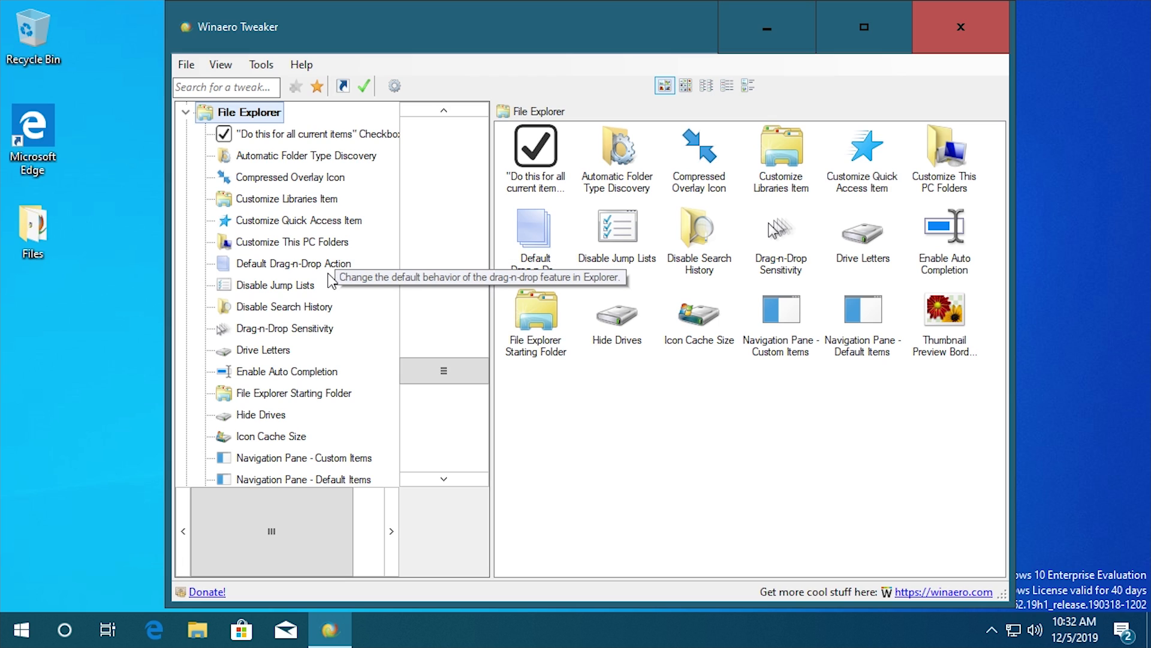
left_click(291, 206)
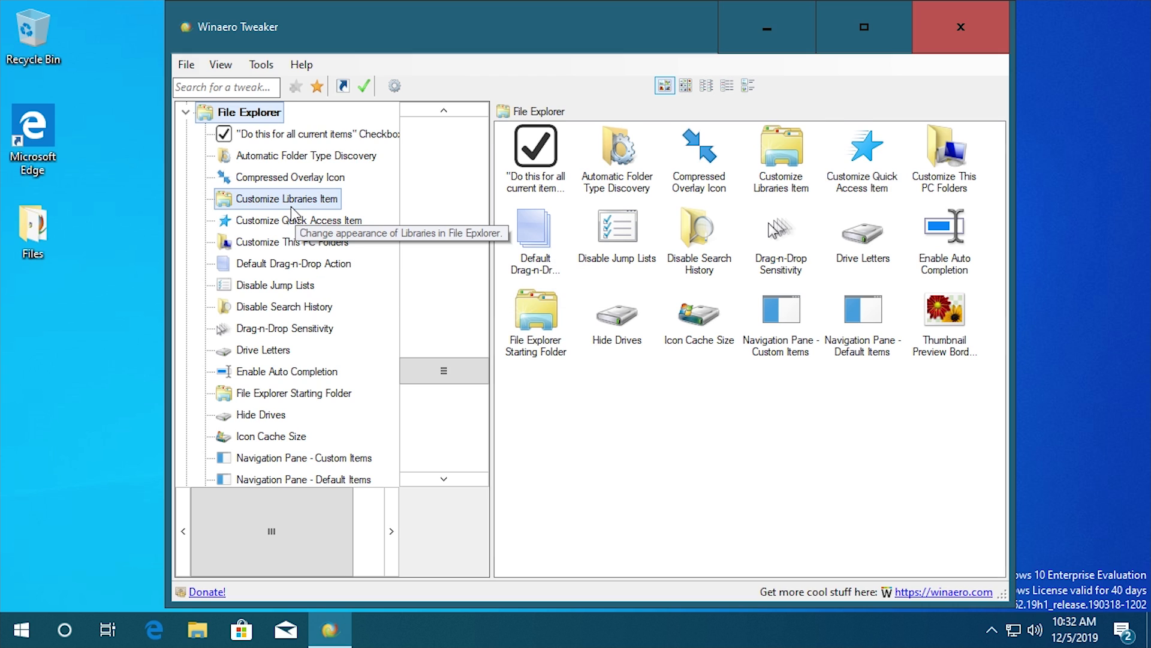
left_click(300, 225)
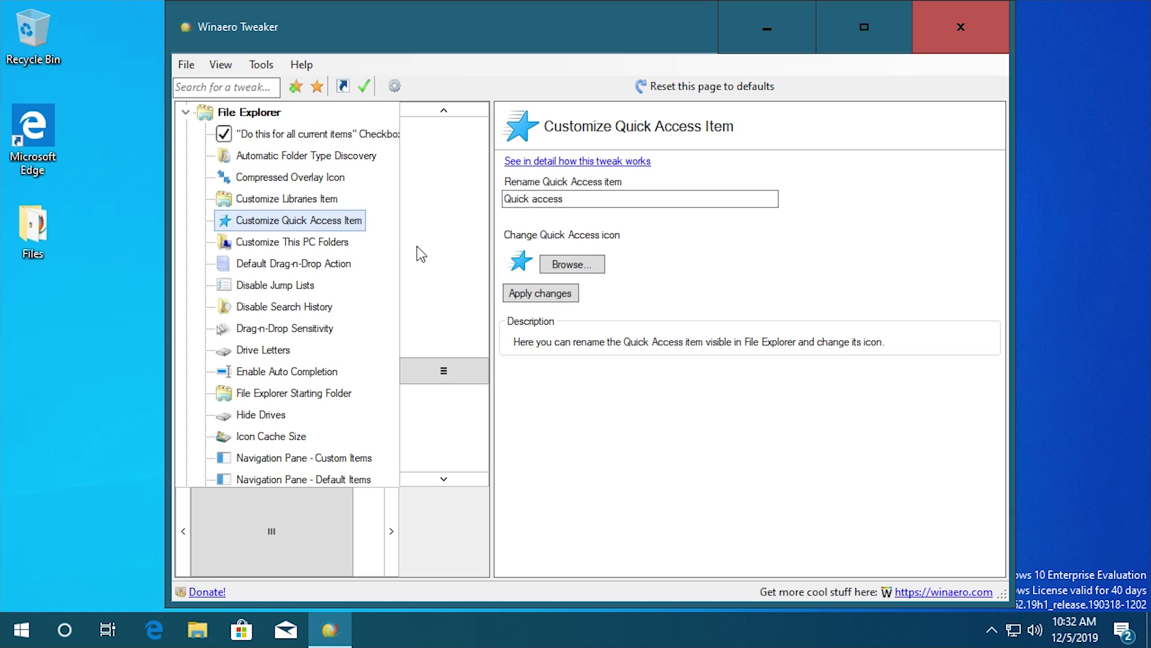
scroll(297, 307, "down", 1)
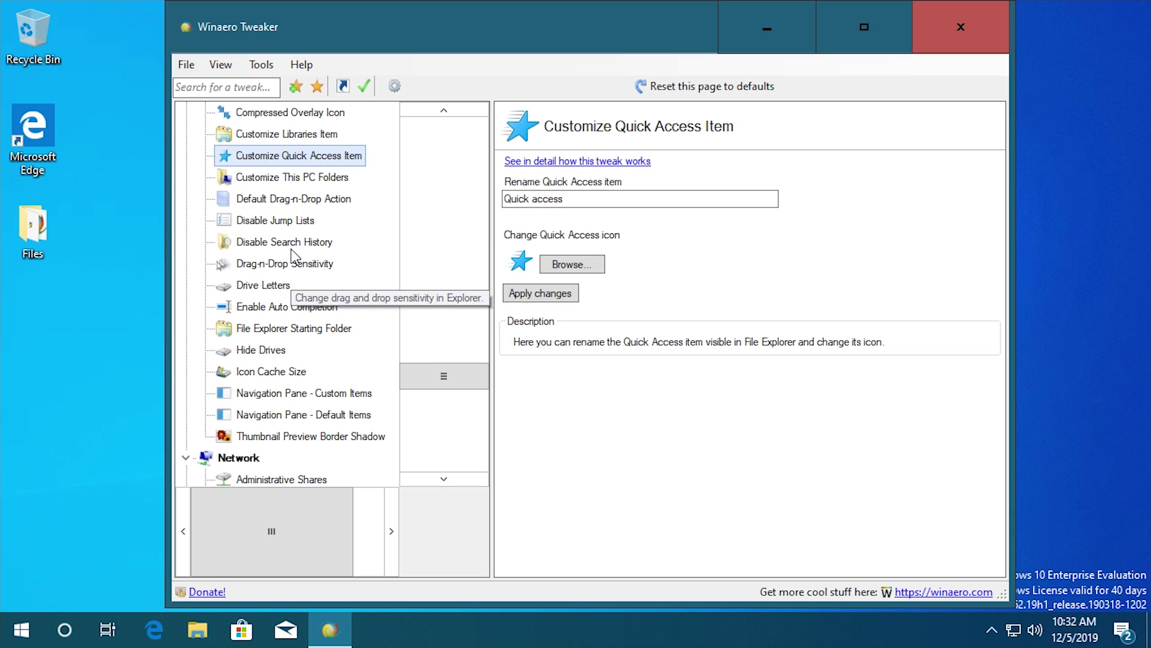
Step: Hide drive C in File Explorer with the Hide Drives tweak and restart Explorer to apply the change
left_click(282, 221)
left_click(274, 287)
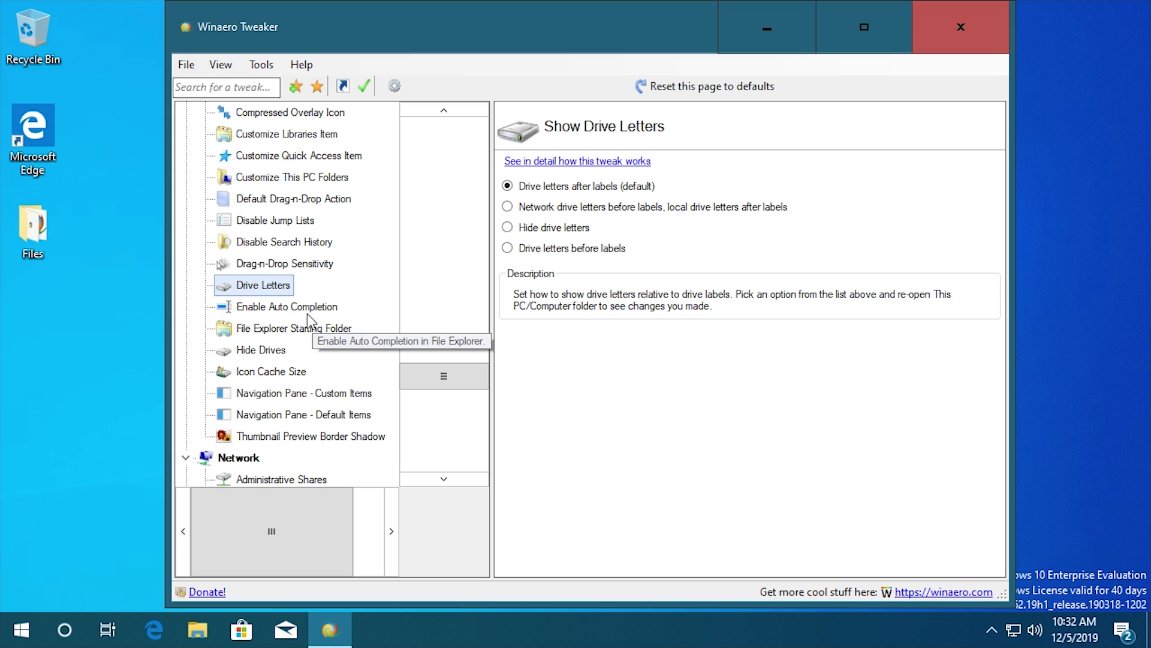
left_click(259, 354)
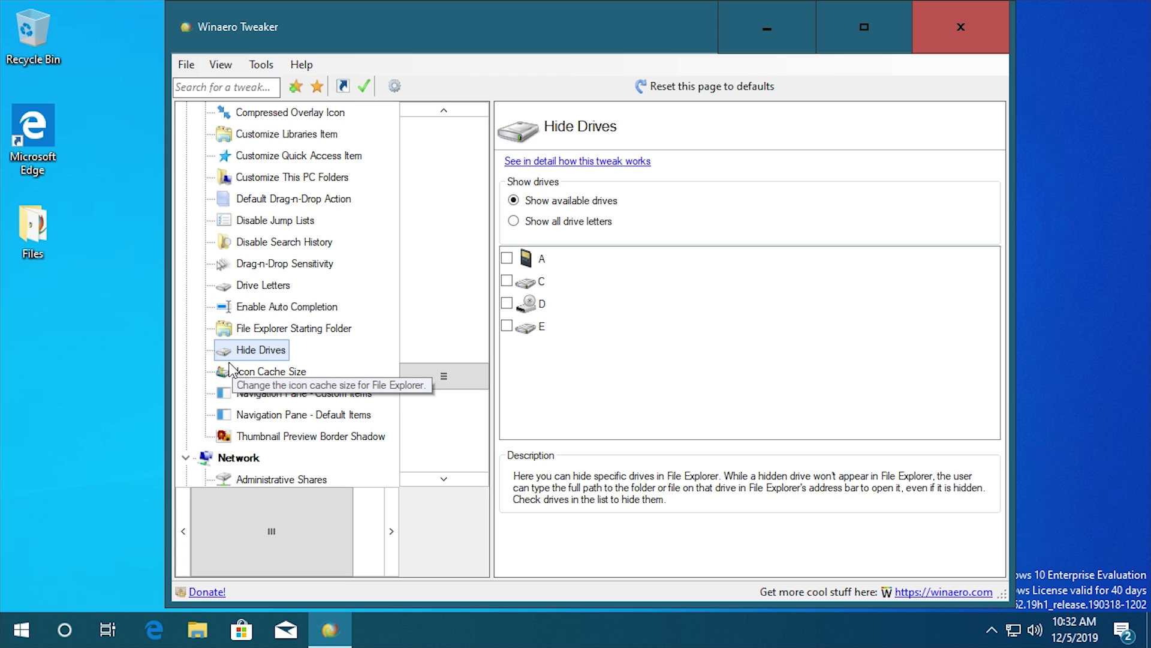
left_click(507, 280)
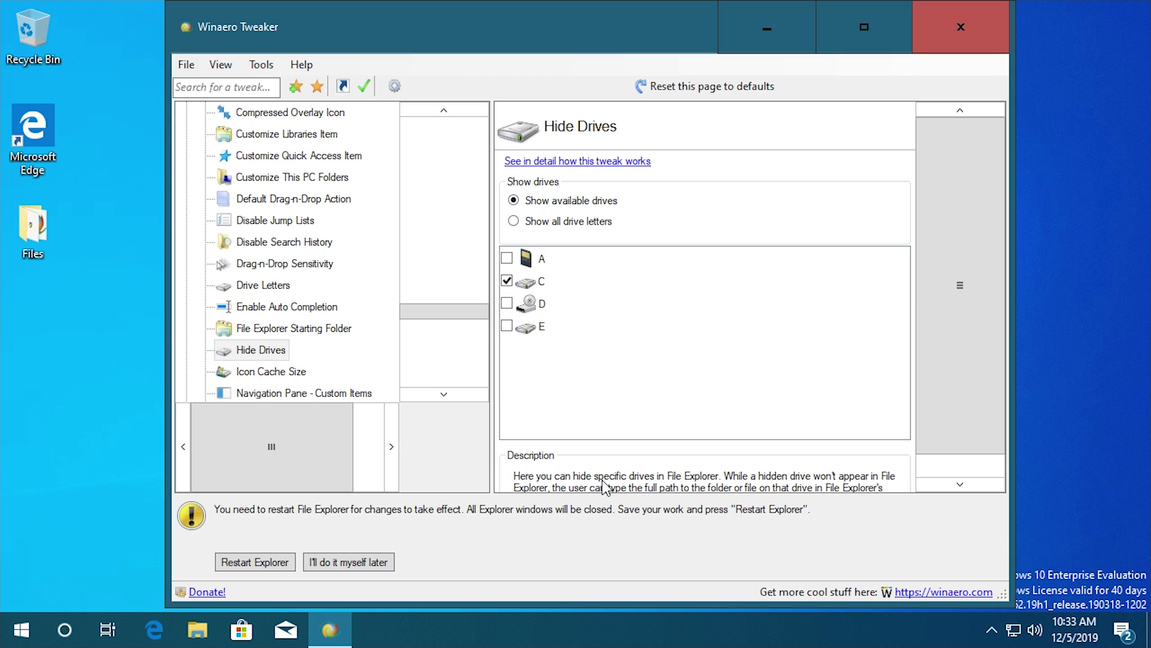
left_click(287, 562)
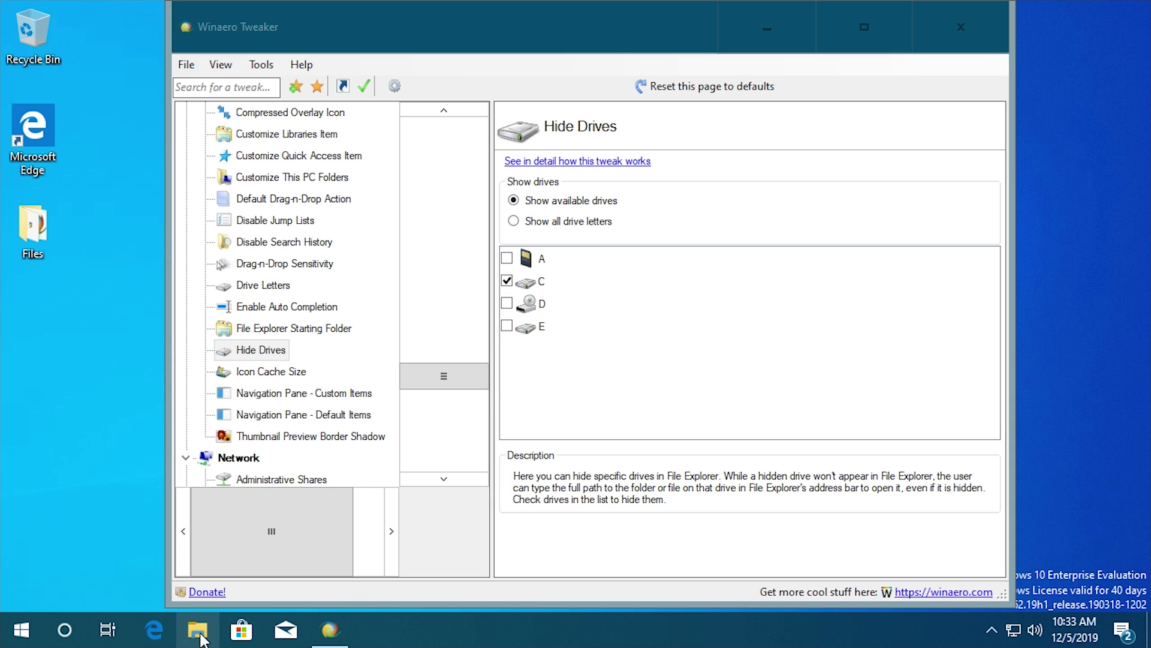
Step: Examine the drives under This PC in File Explorer, go to C: by its path and close the window
left_click(200, 634)
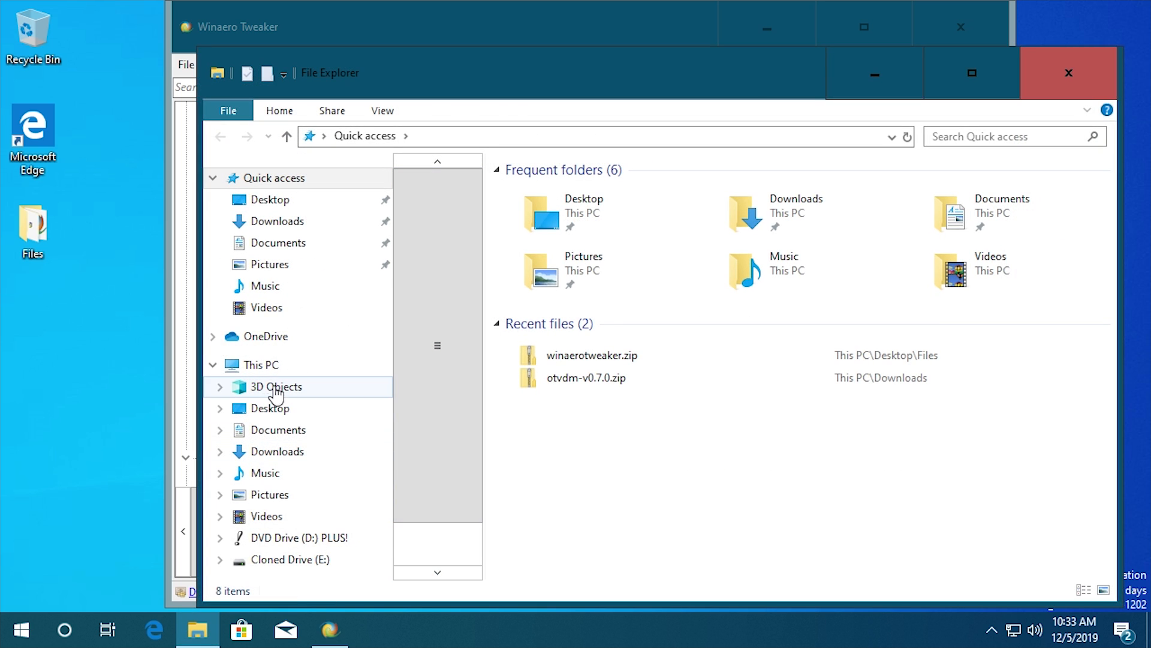
left_click(268, 369)
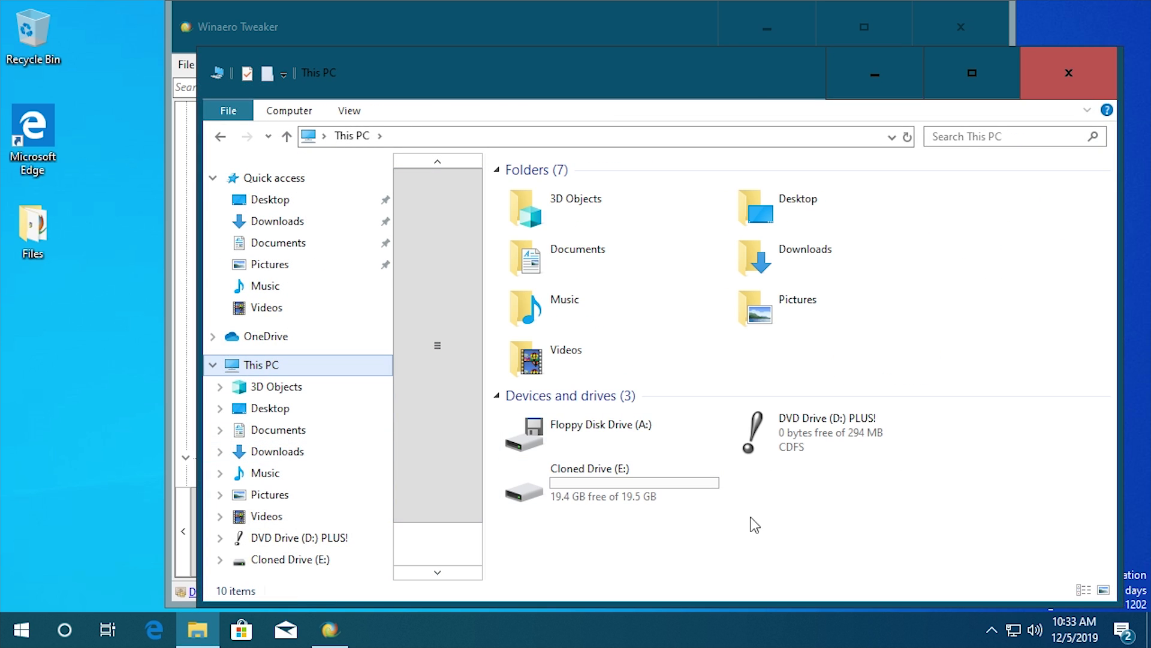
left_click(478, 139)
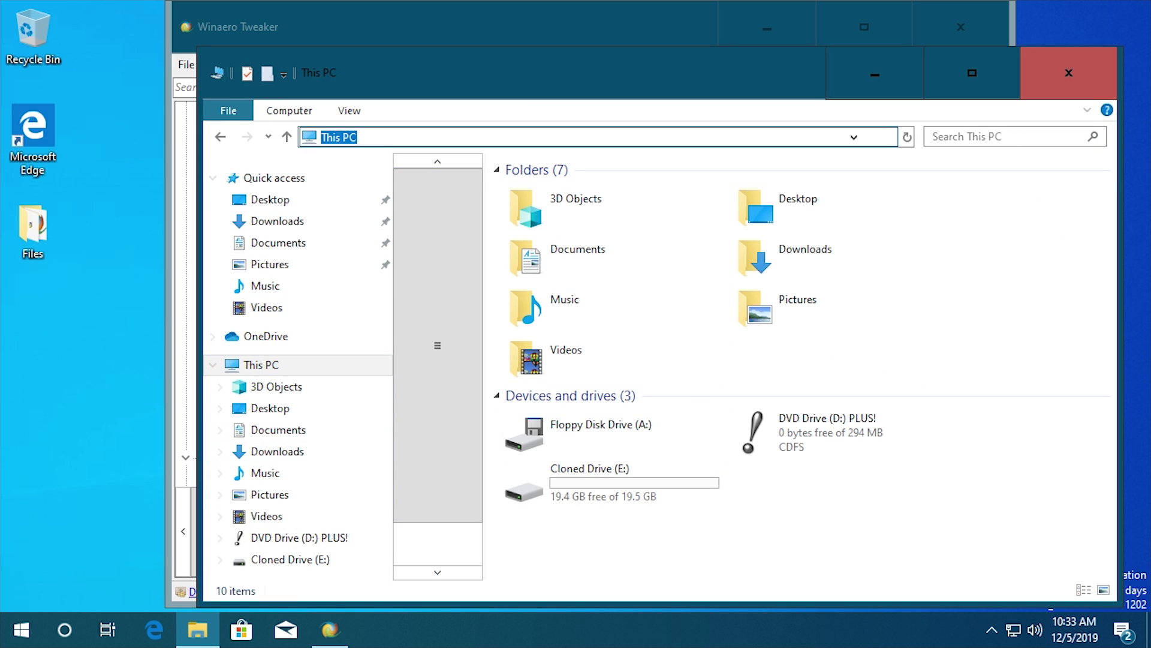
type("C:")
key("Return")
left_click(353, 136)
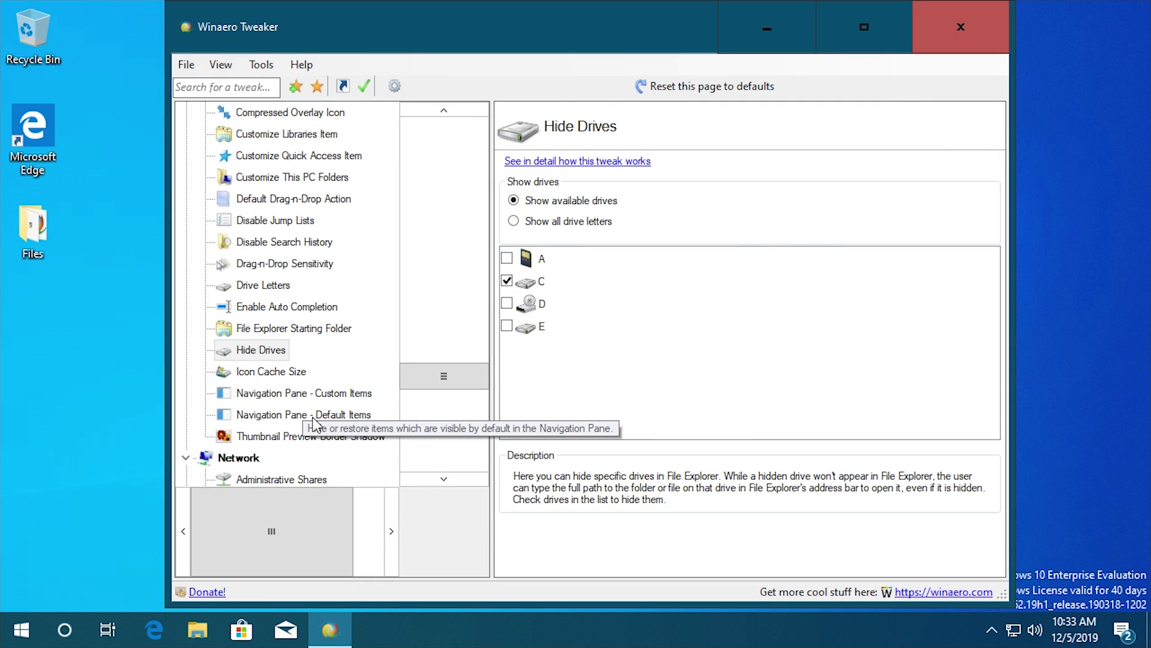
Step: Hide Quick access and show Favorites among the navigation pane's default items and check the result in File Explorer
left_click(313, 417)
left_click(297, 390)
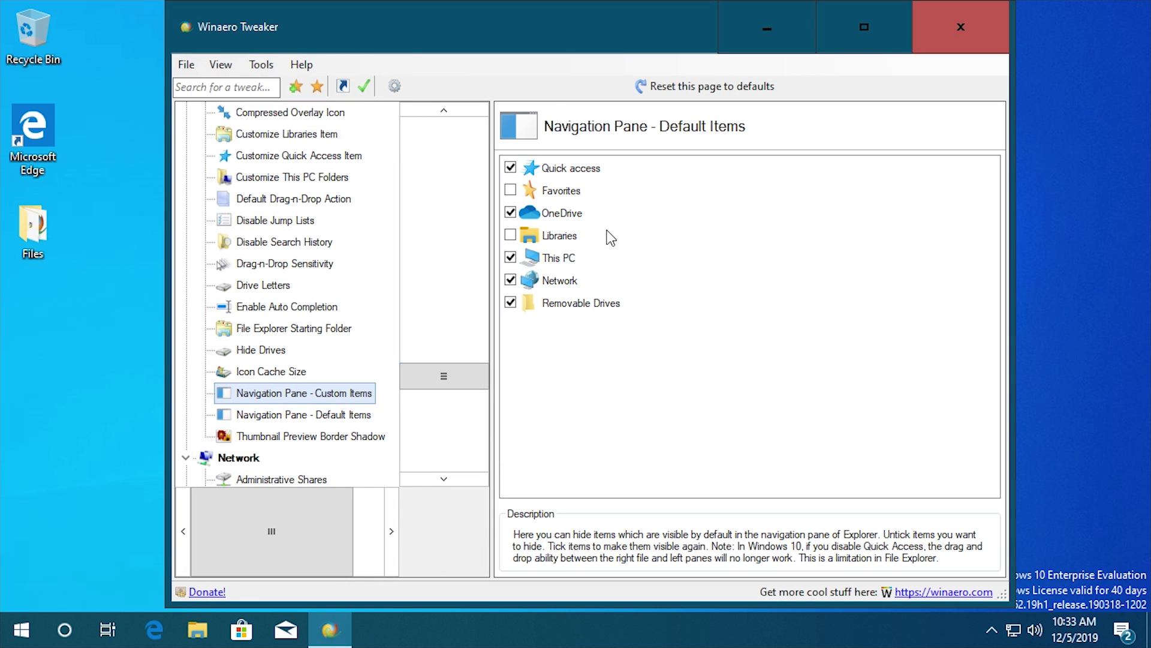
left_click(511, 168)
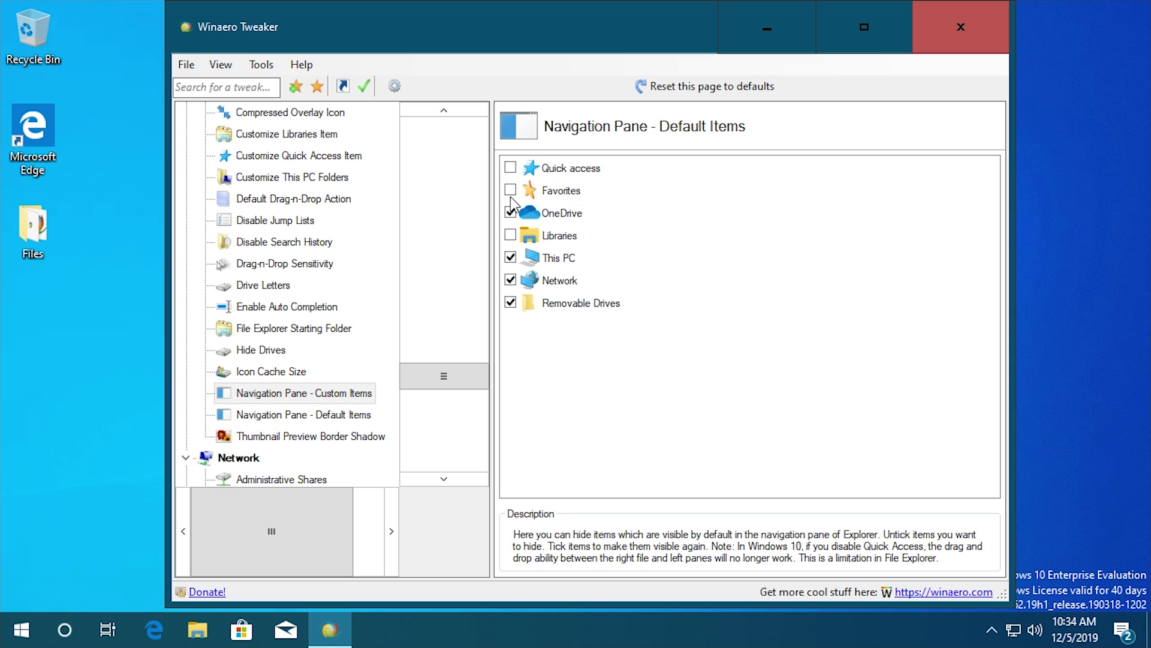
left_click(510, 192)
left_click(213, 630)
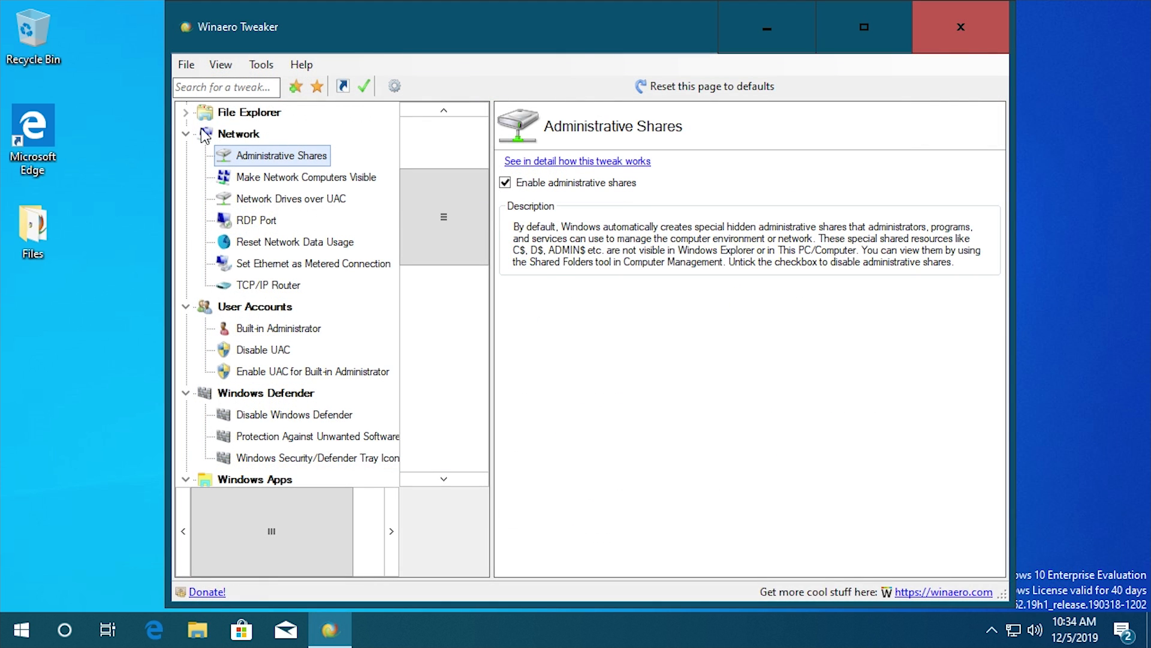
Step: Look through the Network tweaks, including RDP Port, Set Ethernet as Metered Connection and Reset Network Data Usage, and collapse the category
left_click(207, 136)
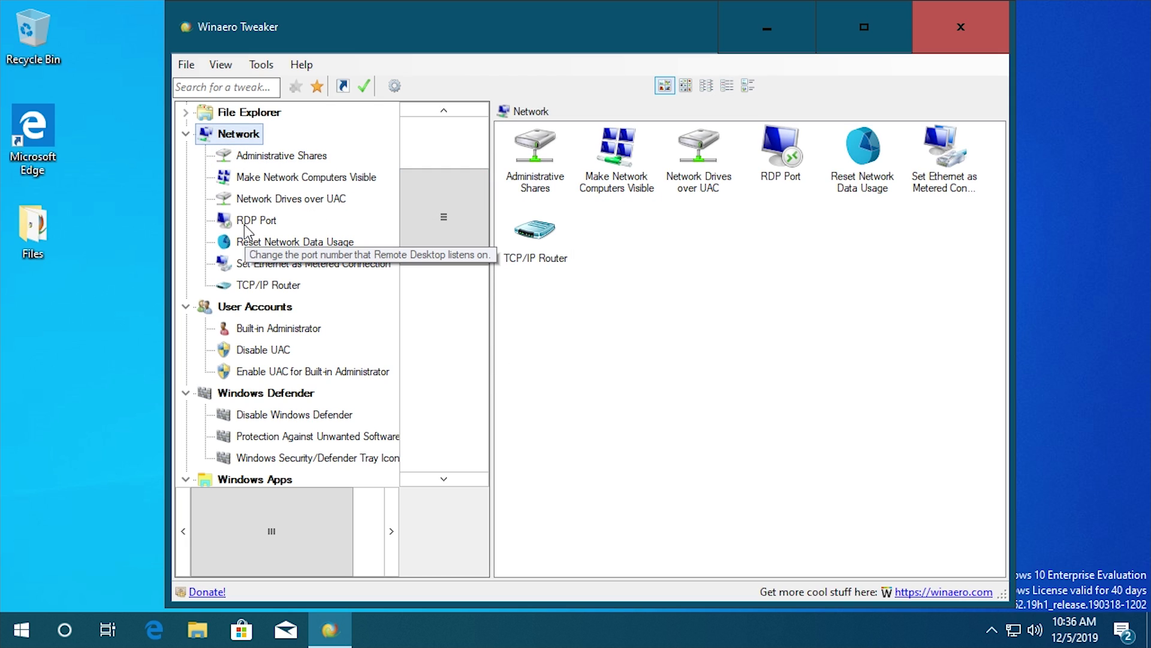
left_click(245, 231)
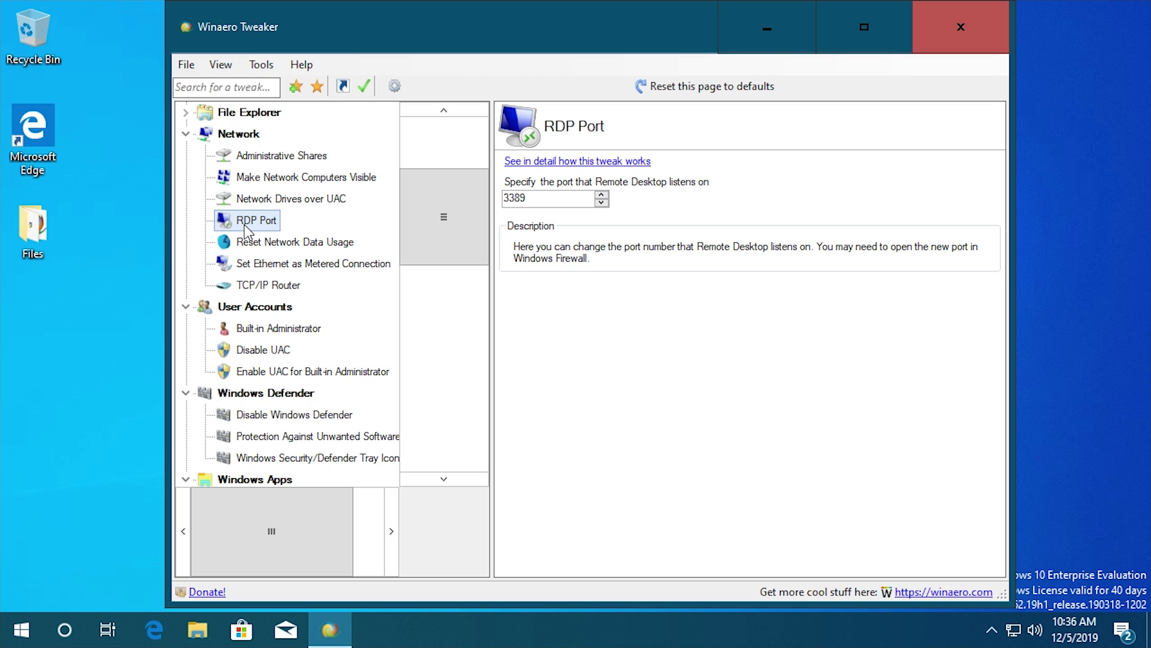
left_click(264, 267)
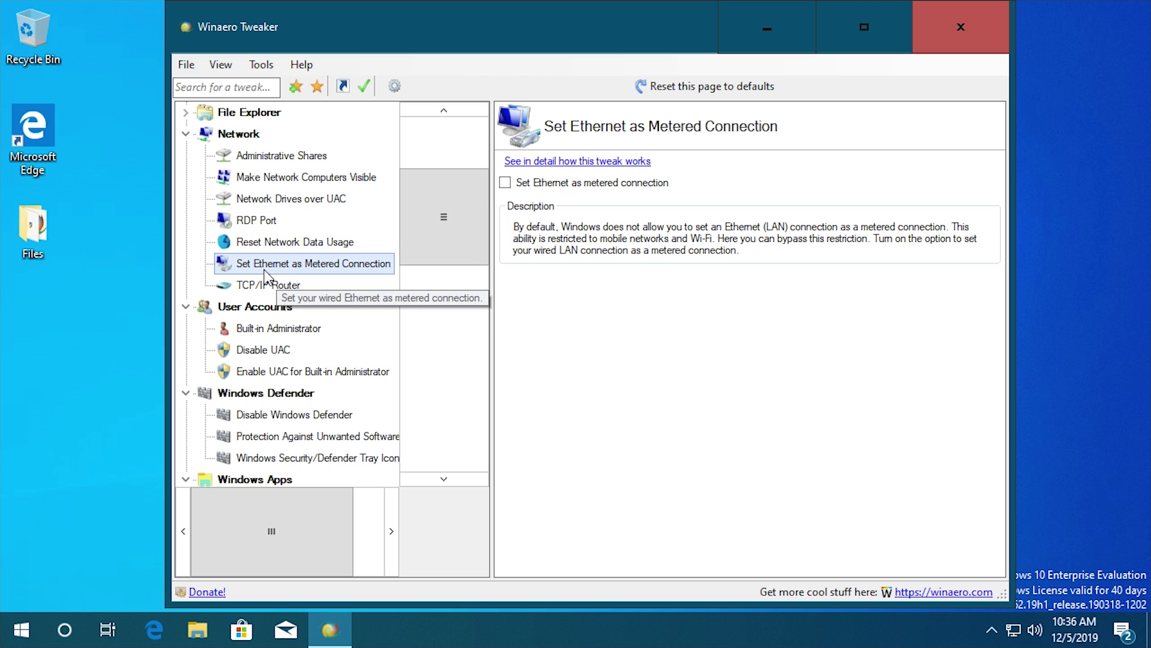
left_click(261, 250)
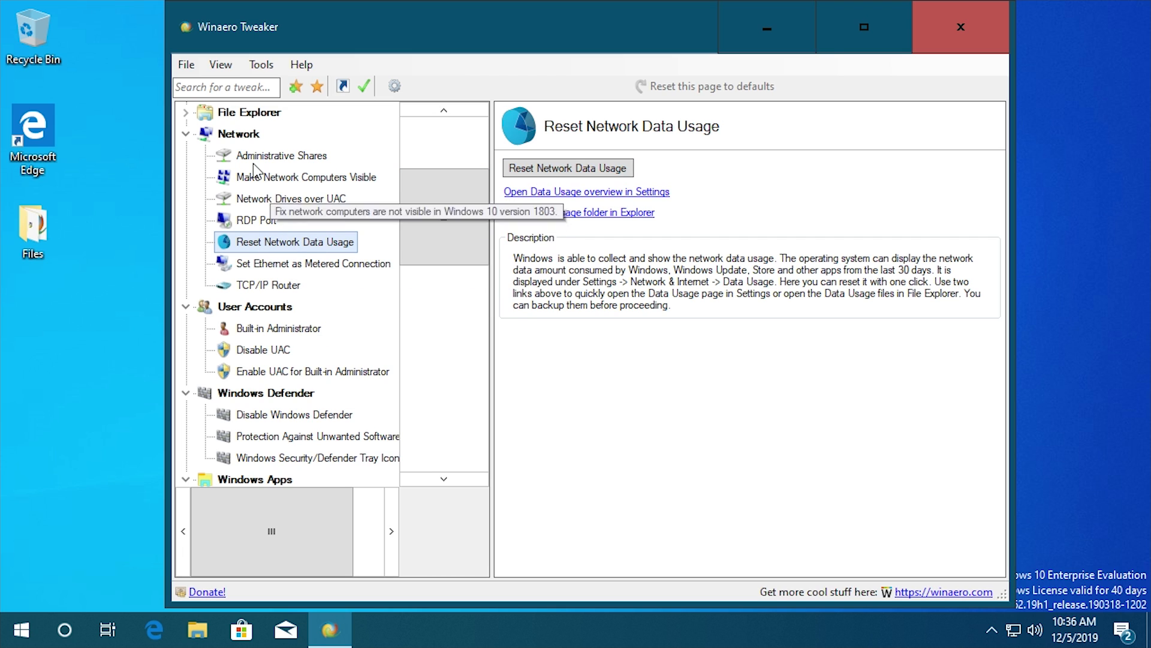
left_click(192, 138)
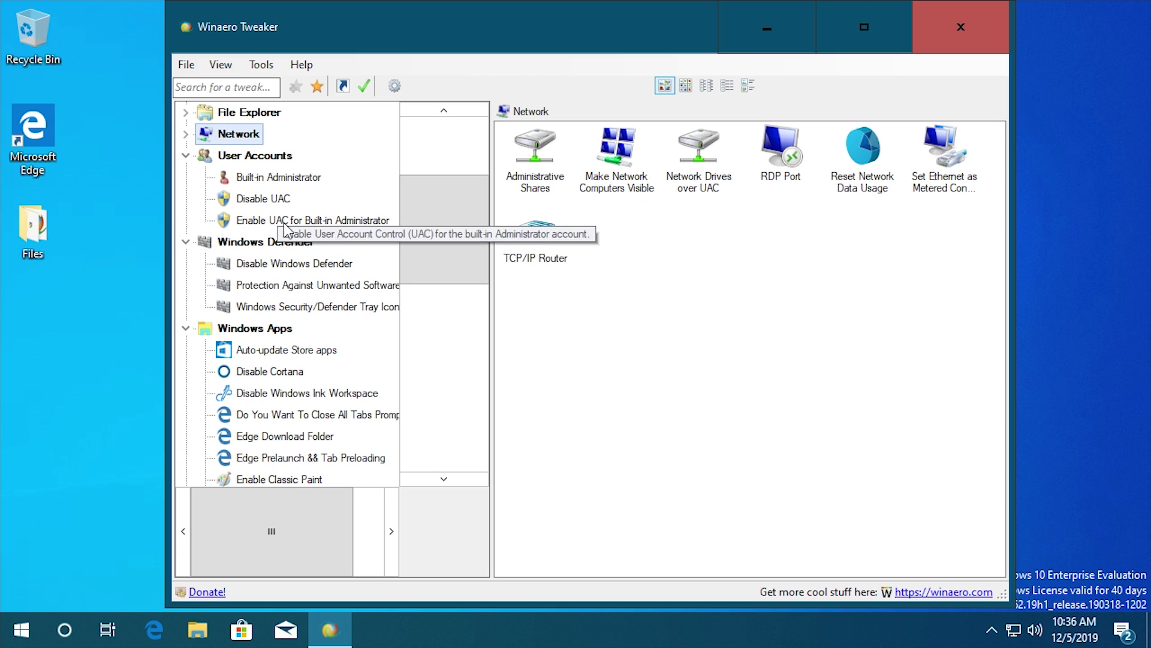
Step: View the User Accounts tweaks Built-in Administrator, Disable UAC and Enable UAC for Built-in Administrator, and collapse the category
left_click(274, 179)
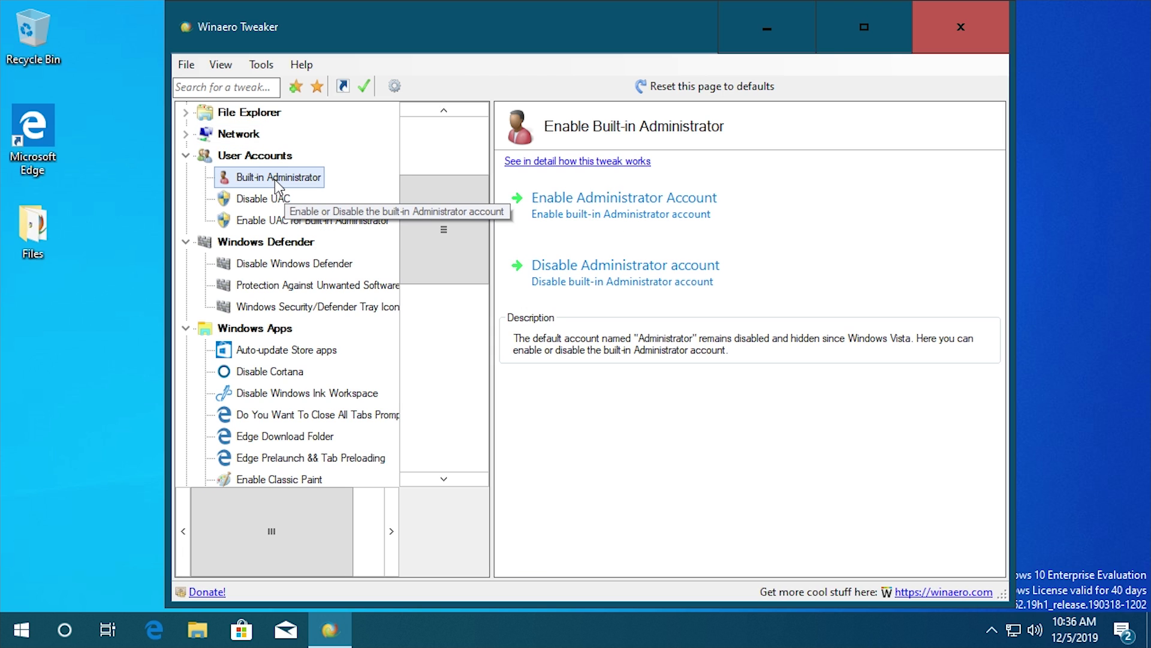
left_click(281, 203)
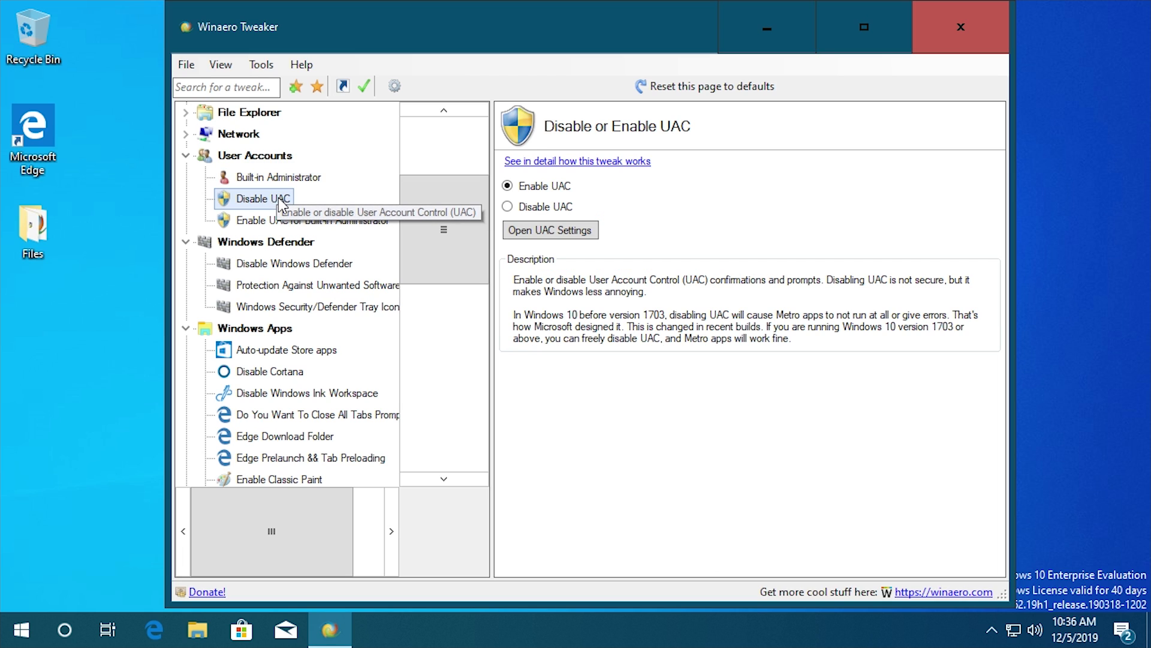
left_click(343, 232)
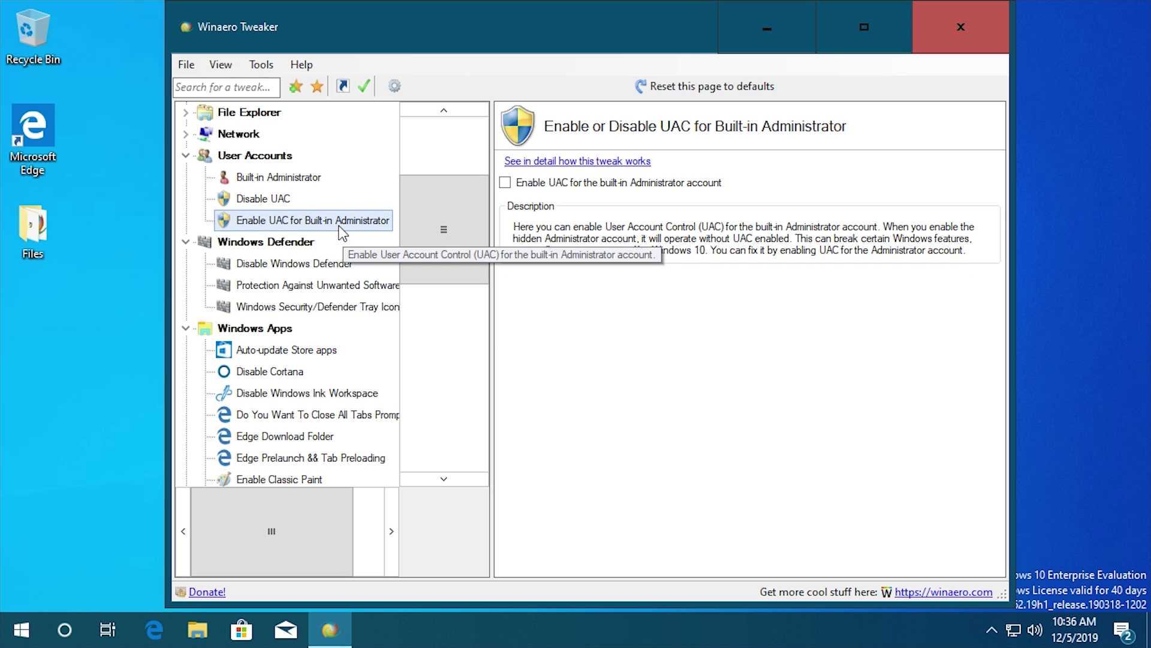
left_click(183, 159)
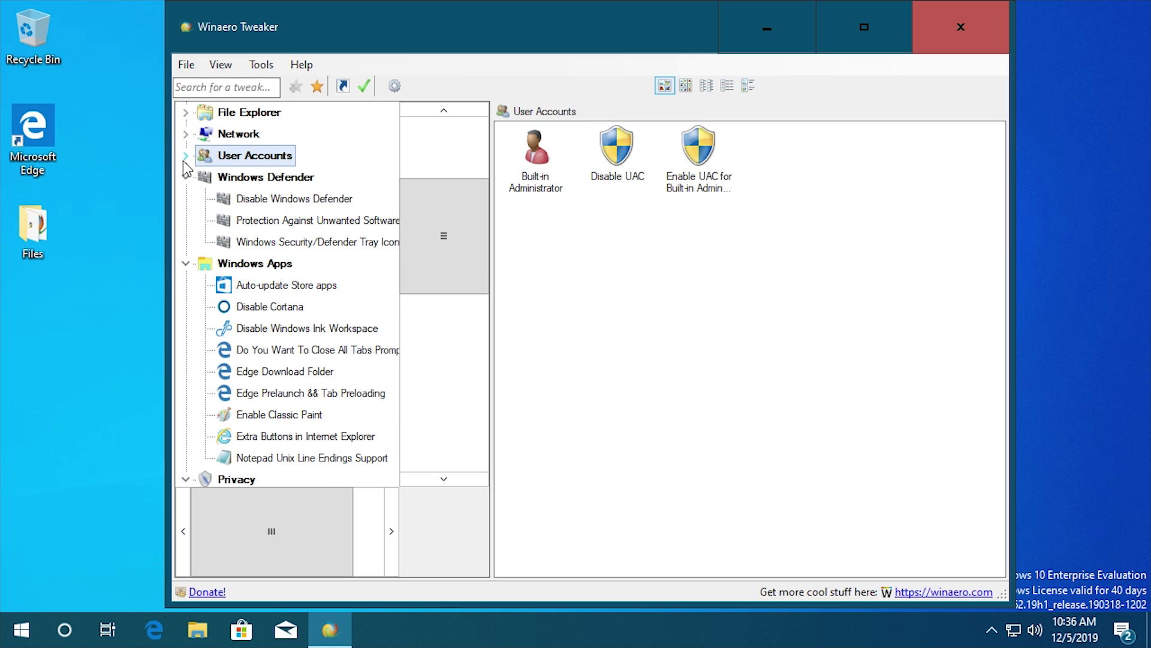
Step: View the Windows Defender tweaks for disabling it, unwanted software protection and the tray icon, and collapse the category
left_click(228, 201)
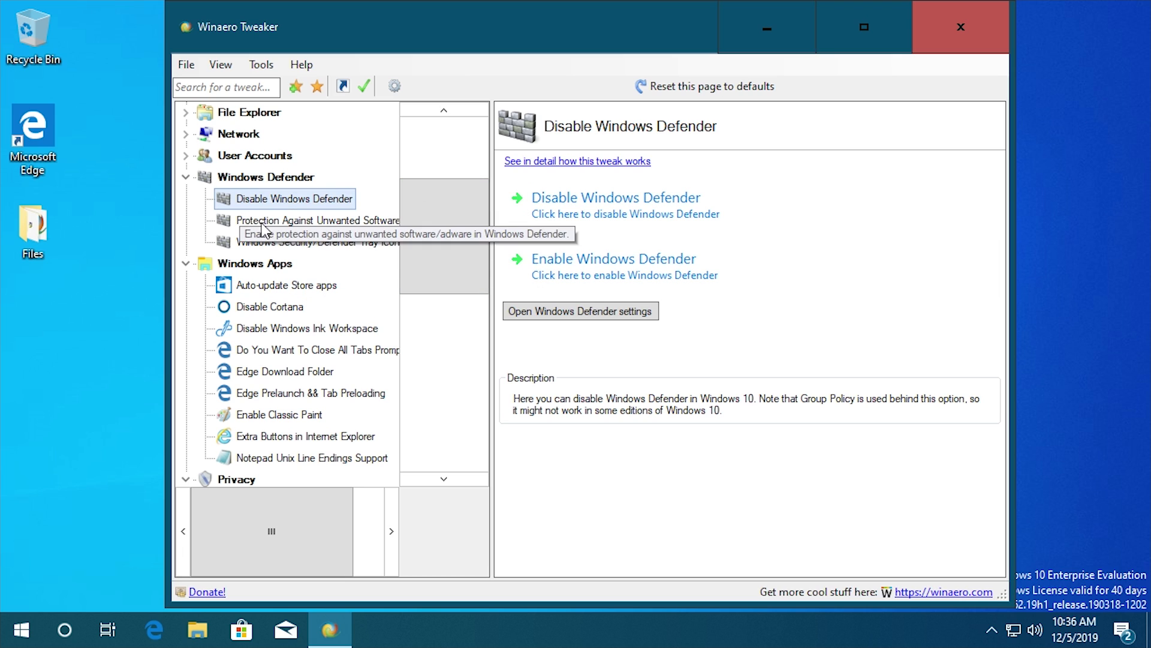
left_click(301, 220)
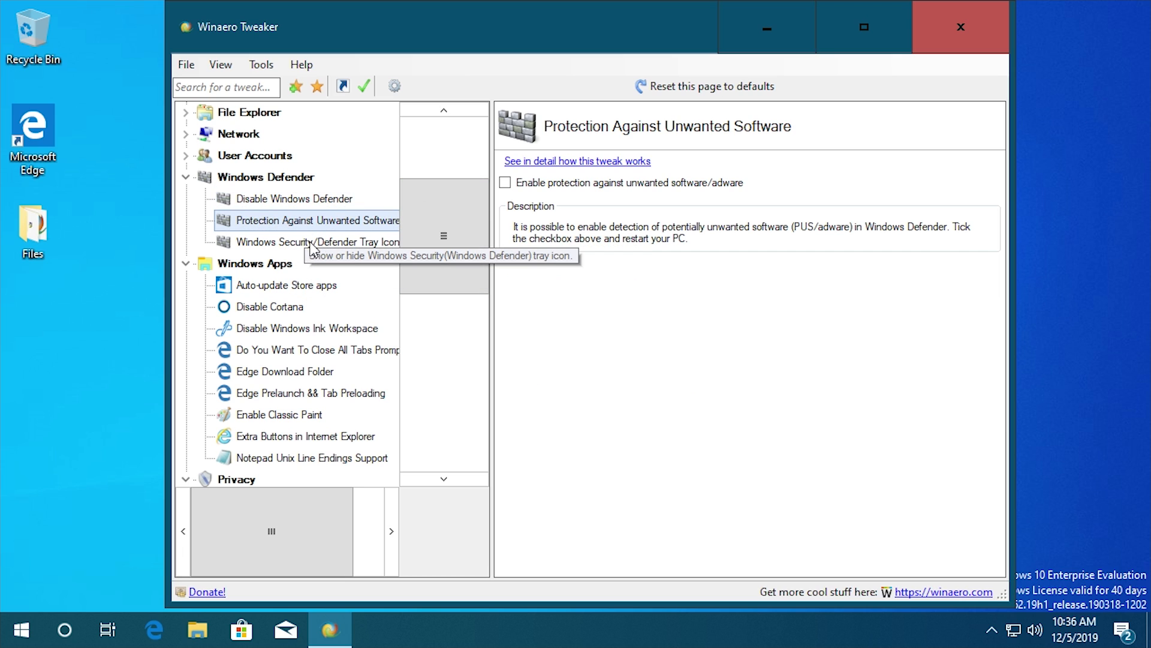
left_click(310, 242)
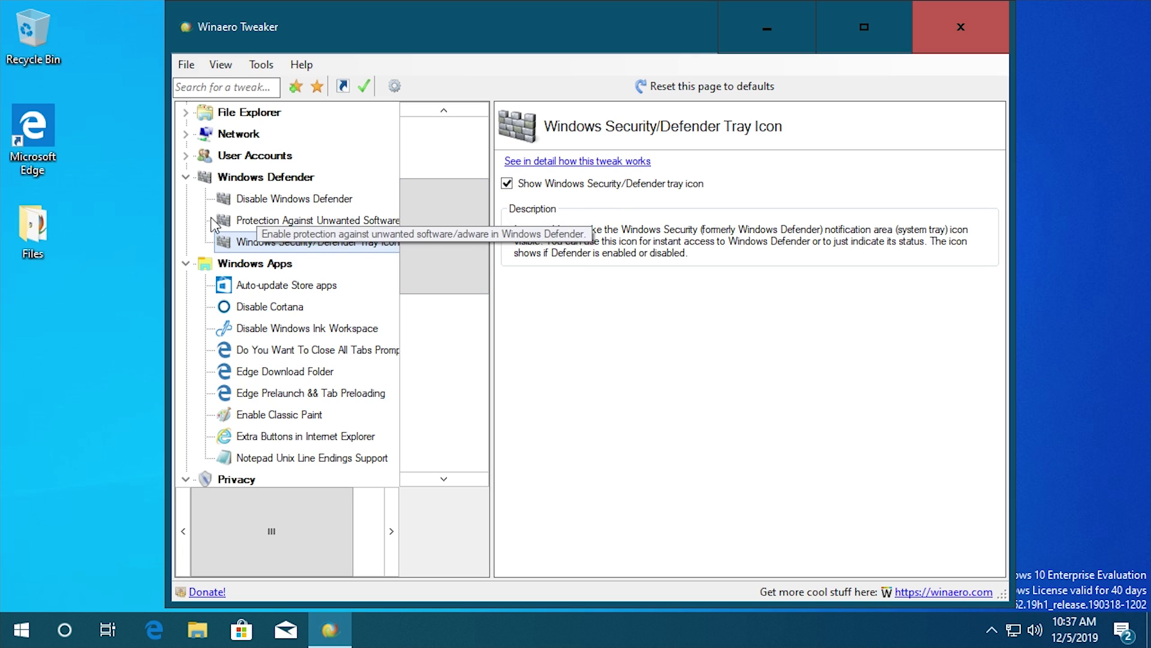
left_click(186, 177)
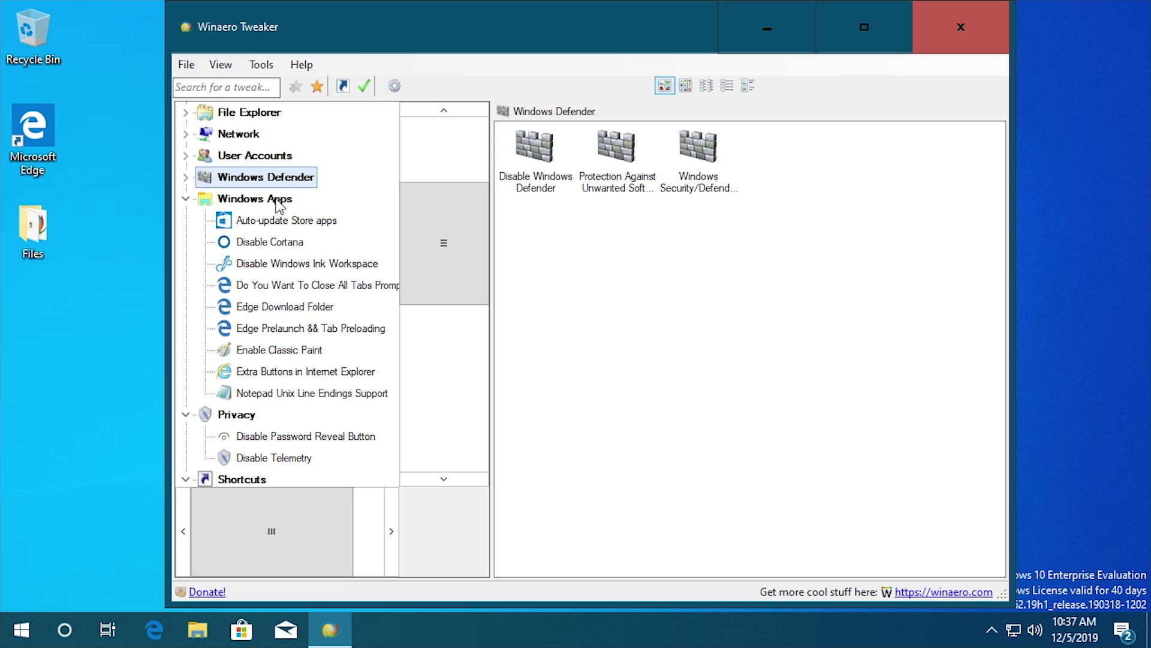
Step: Disable Cortana and the auto-update of Store apps in the Windows Apps tweaks and collapse the category
left_click(282, 242)
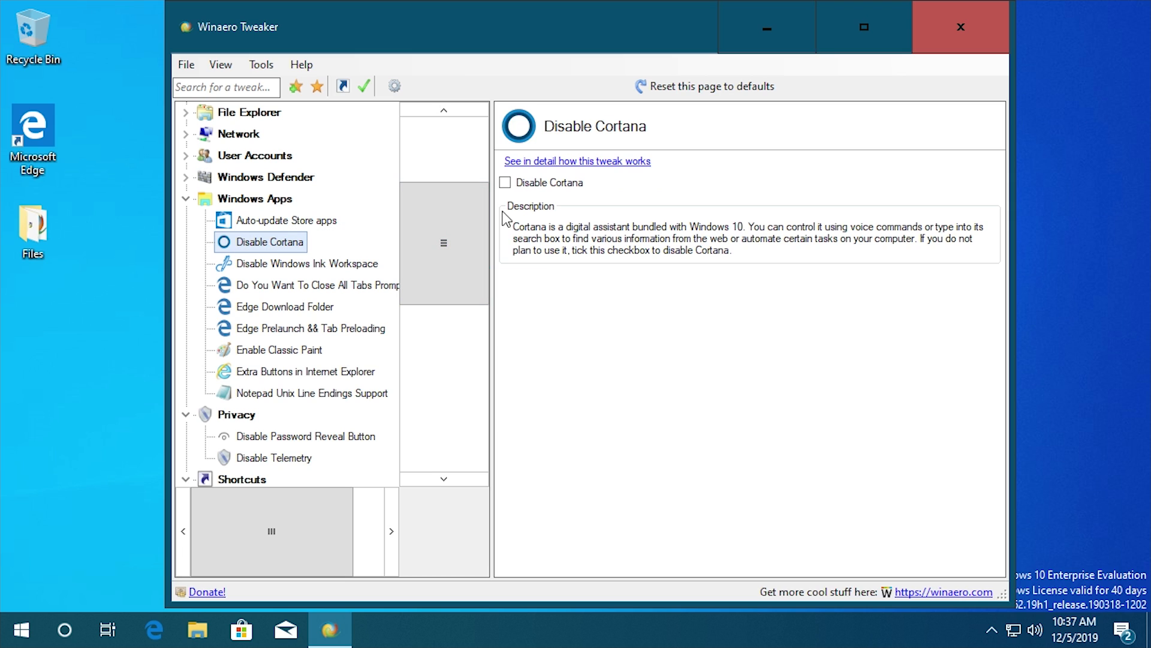
left_click(534, 187)
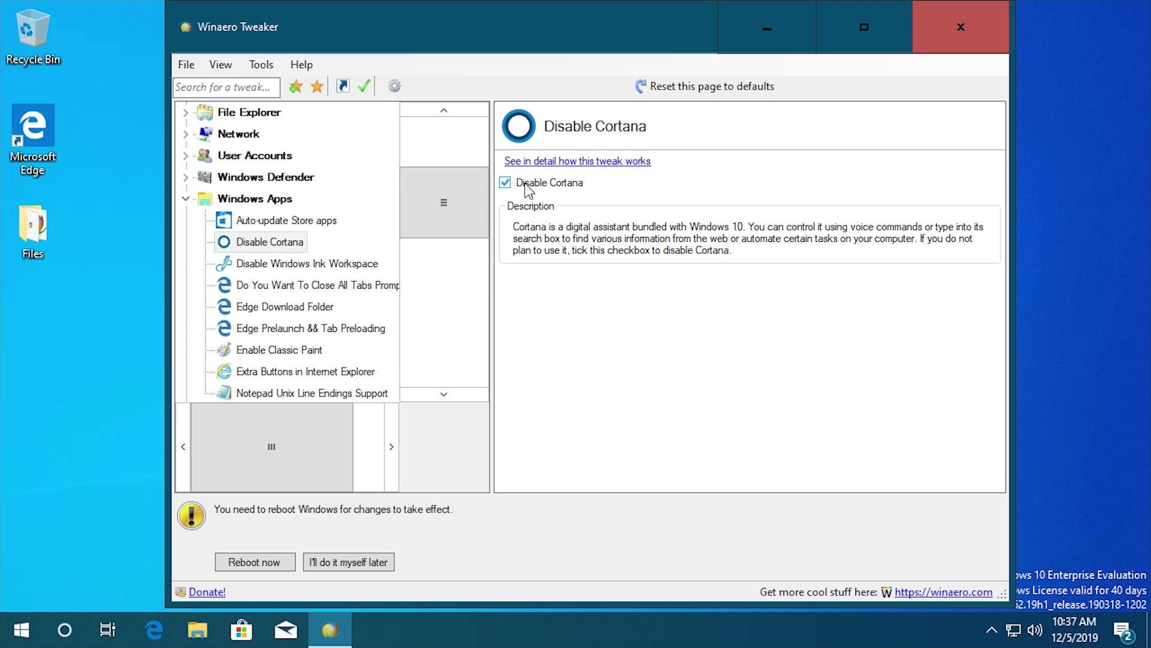
left_click(301, 313)
scroll(302, 319, "down", 1)
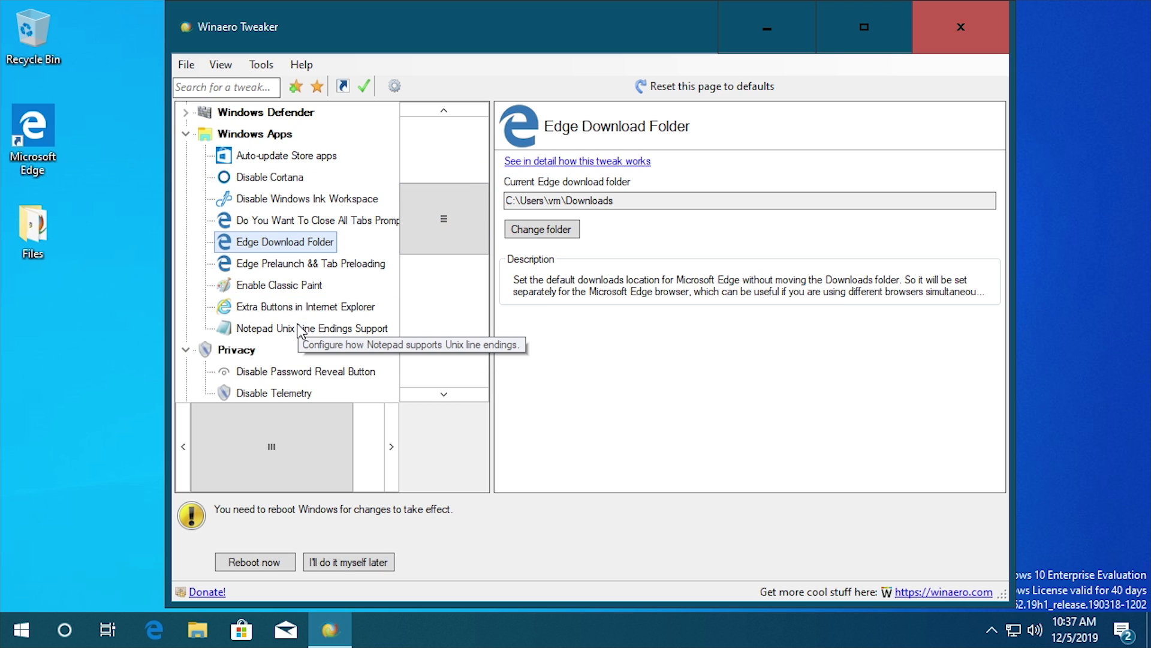
left_click(282, 156)
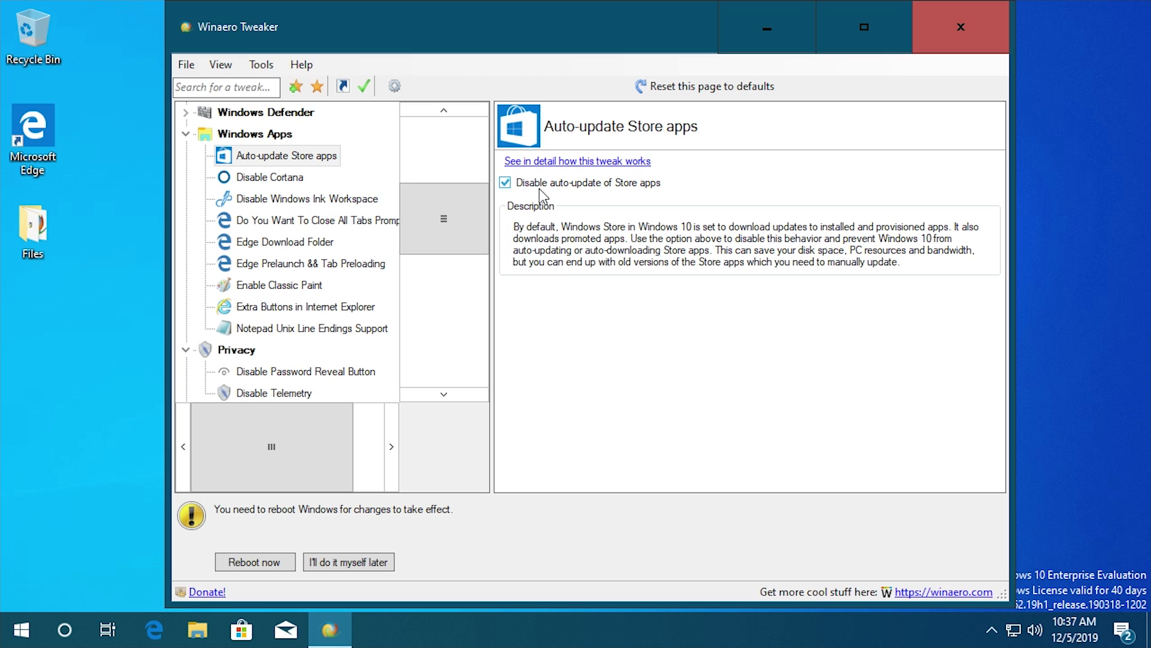
left_click(186, 134)
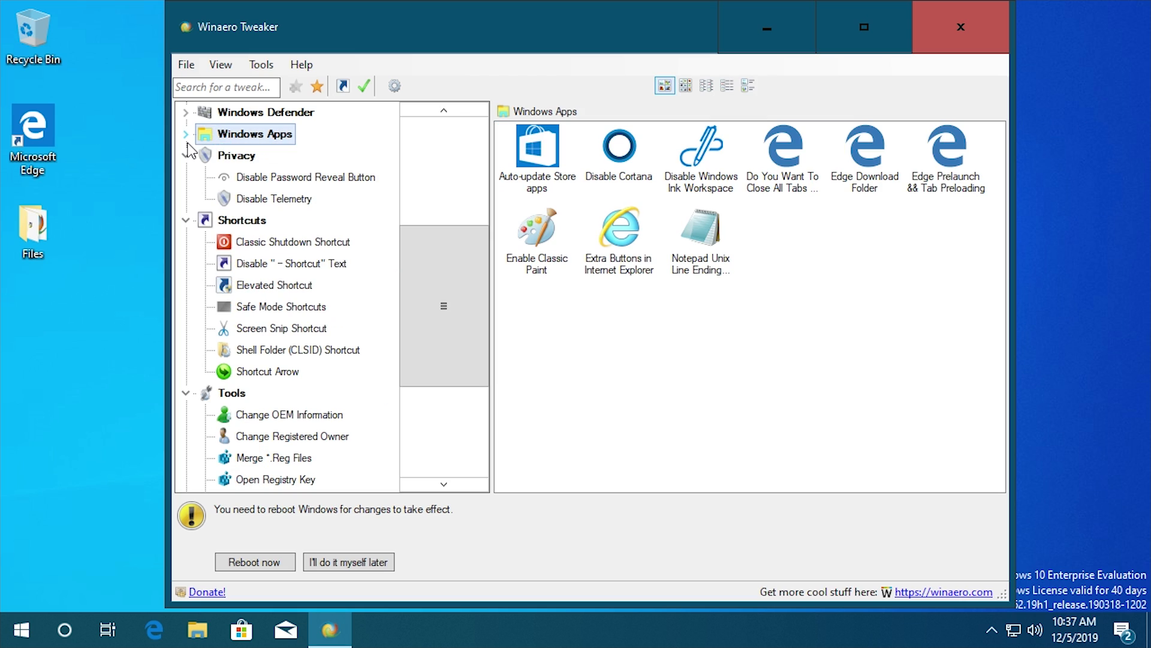
Step: Disable Telemetry and Data Collection in the Privacy tweaks and view the Disable Password Reveal Button tweak
left_click(281, 200)
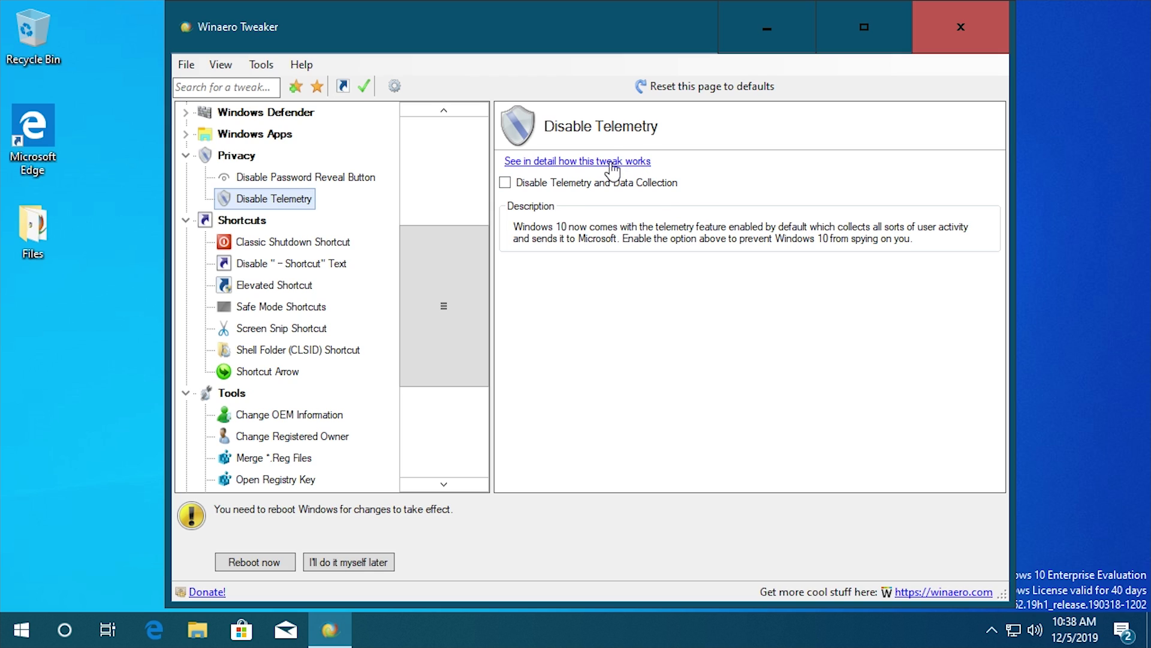
left_click(594, 187)
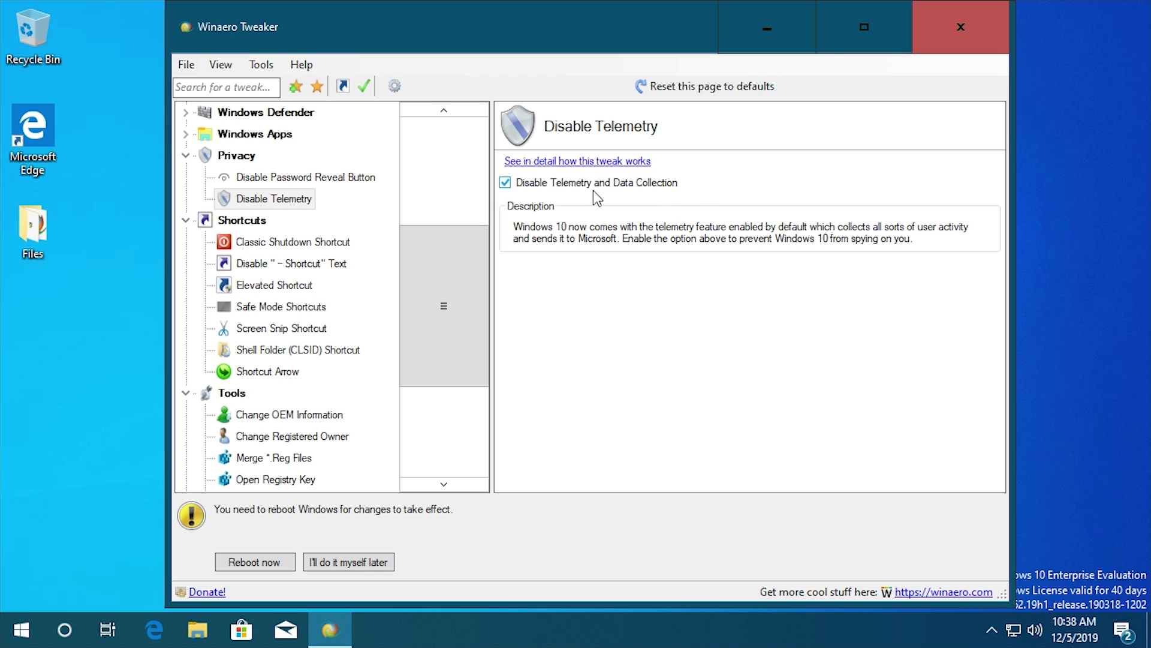
left_click(317, 177)
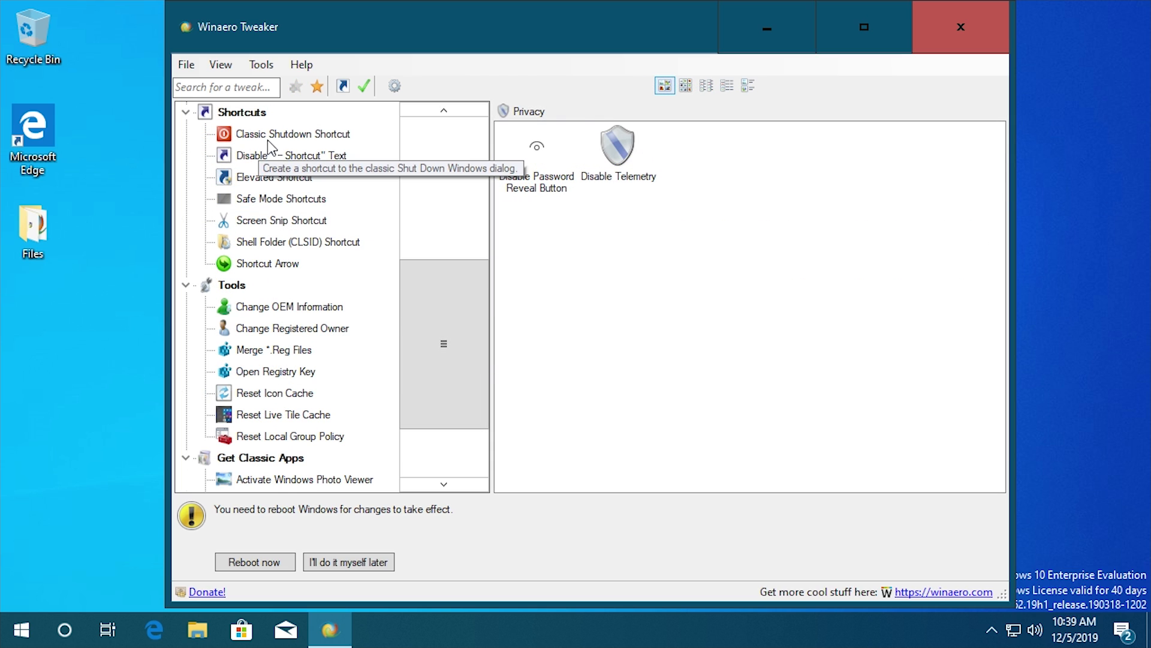
Step: Create a classic shutdown shortcut named Shutdown on the desktop and close the folder window that opens
left_click(291, 136)
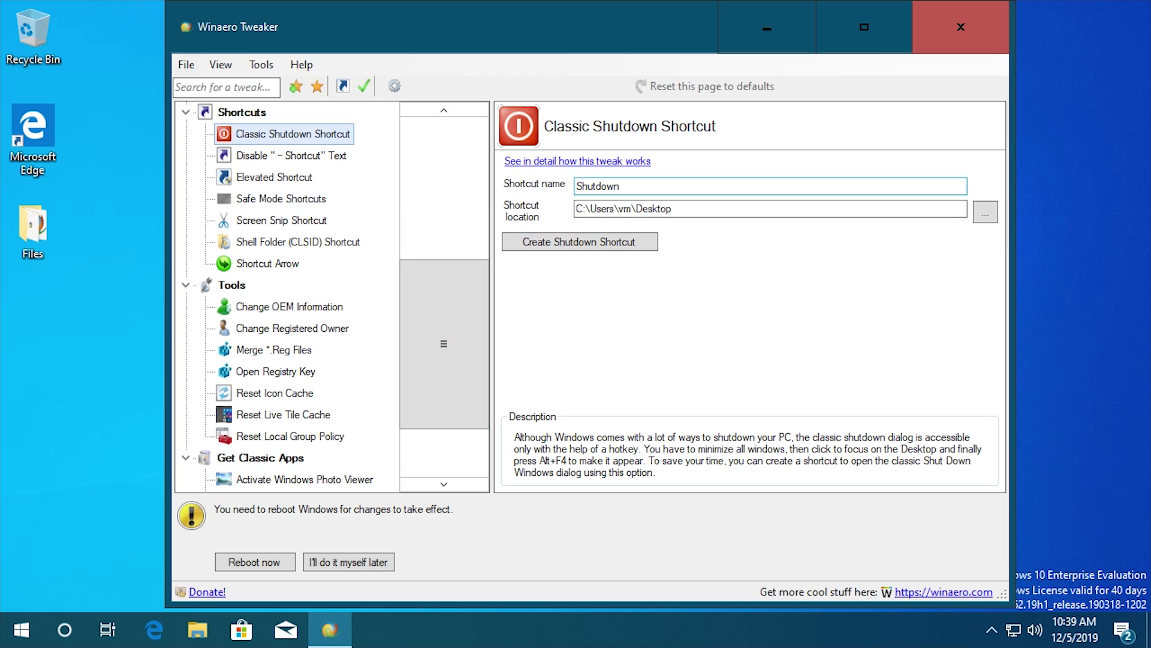
left_click(620, 244)
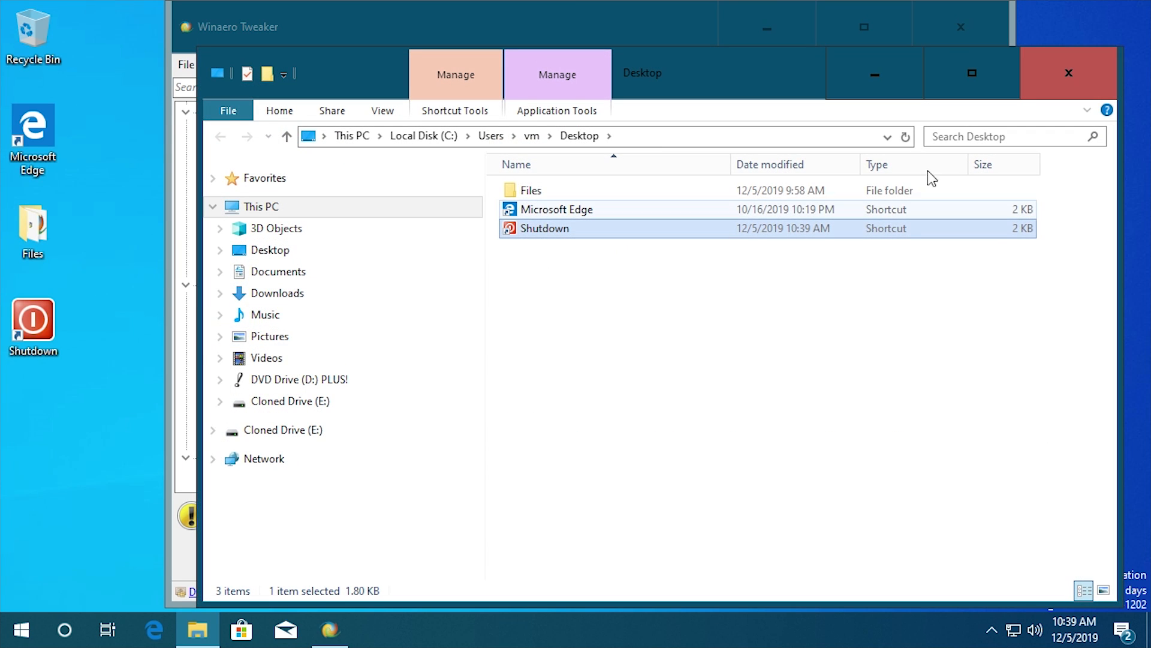
left_click(1070, 73)
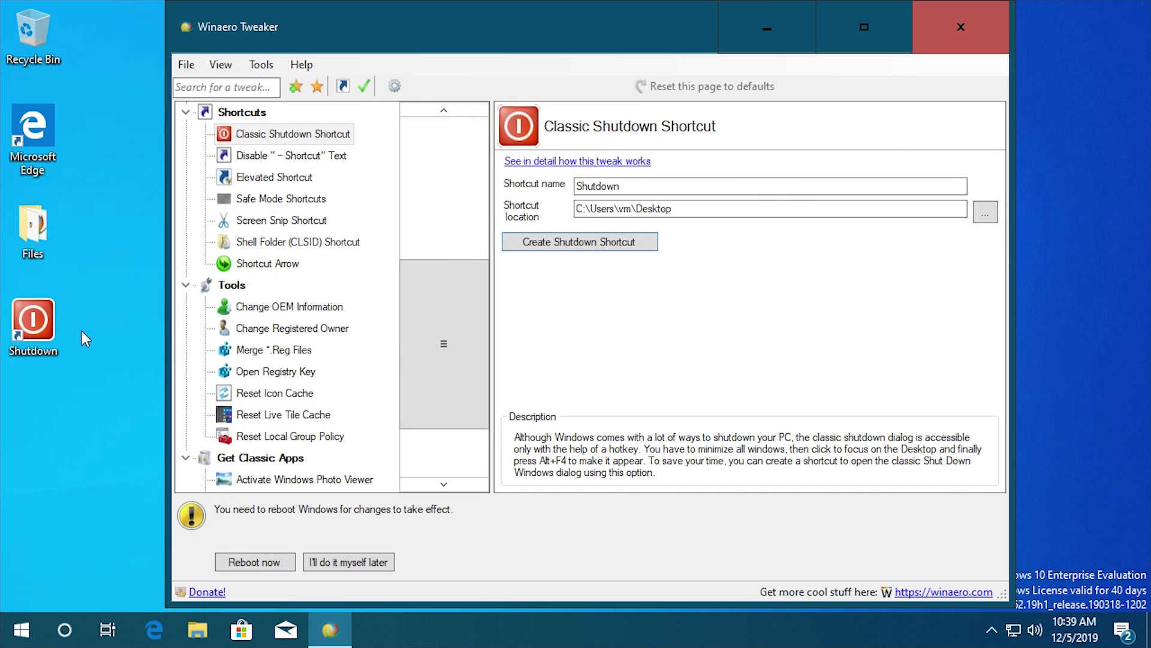
Step: Inspect the target path in the desktop Shutdown shortcut's properties and close the dialog
right_click(49, 329)
left_click(121, 588)
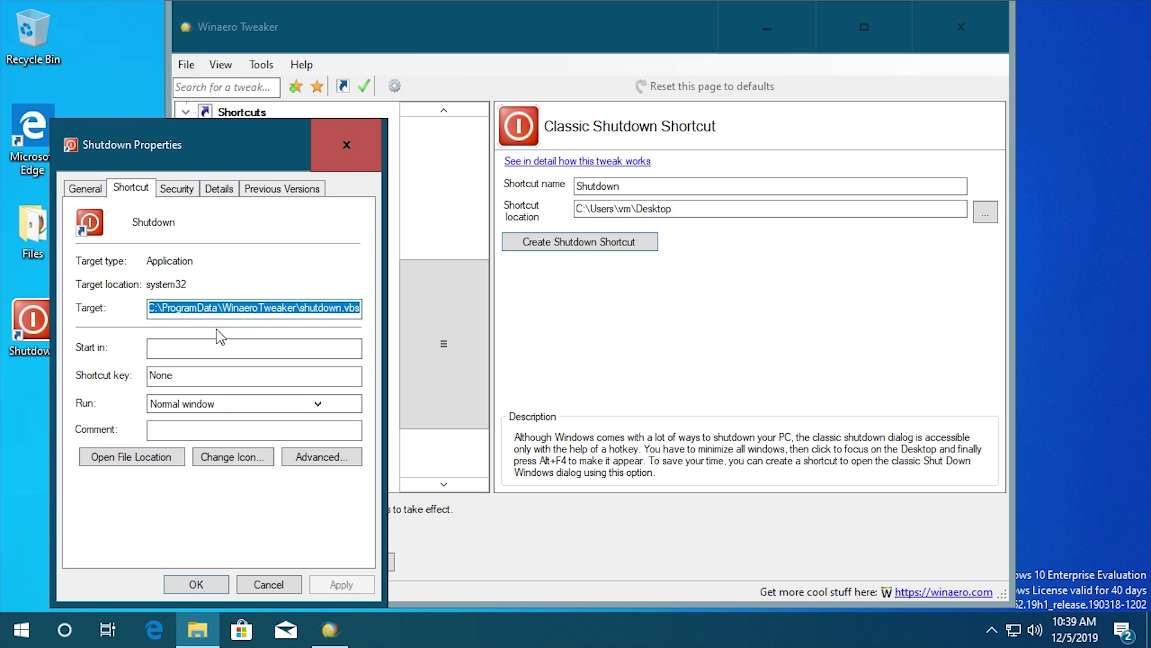
left_click(206, 307)
mouse_move(360, 308)
left_mouse_down()
mouse_move(296, 308)
mouse_move(361, 308)
left_mouse_up()
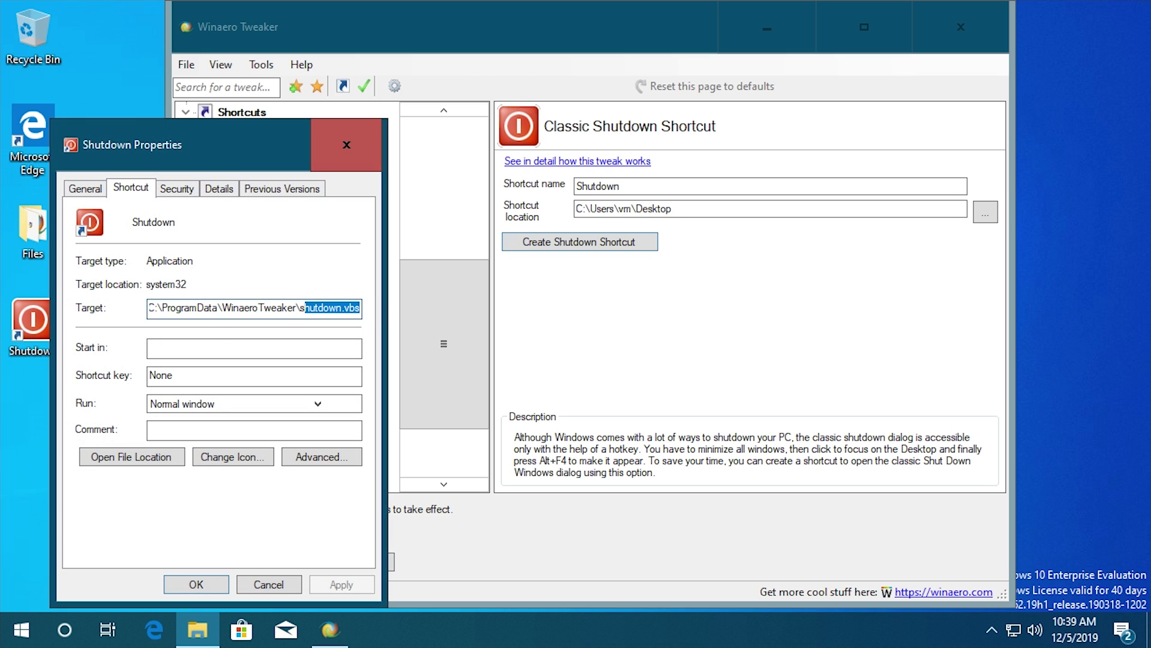
left_click(341, 135)
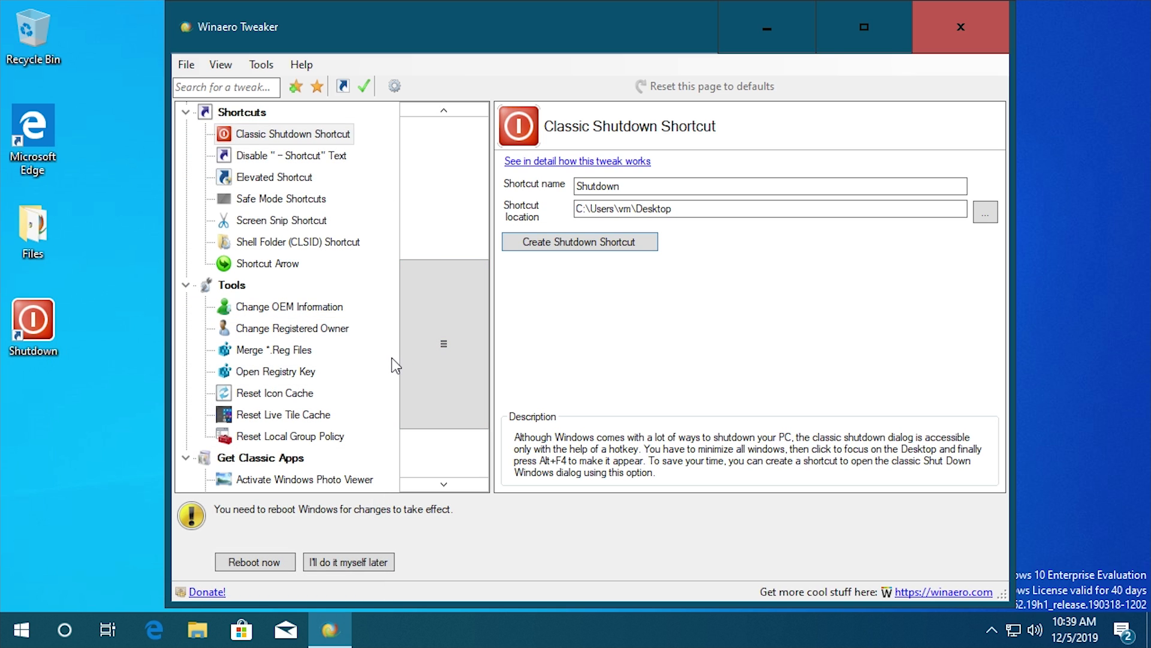
Step: View the Elevated Shortcut tweak and collapse the Shortcuts category
left_click(279, 177)
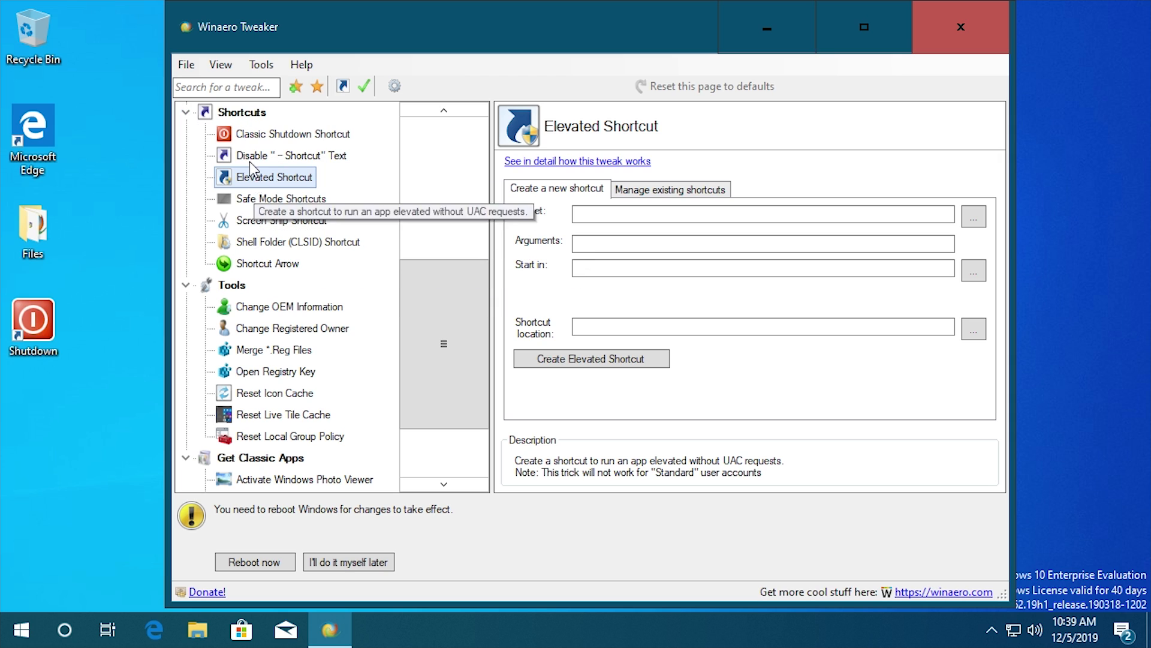
left_click(186, 112)
Step: Open the Change OEM Information tool and check the computer details in the Windows System window before returning to Winaero Tweaker
left_click(292, 200)
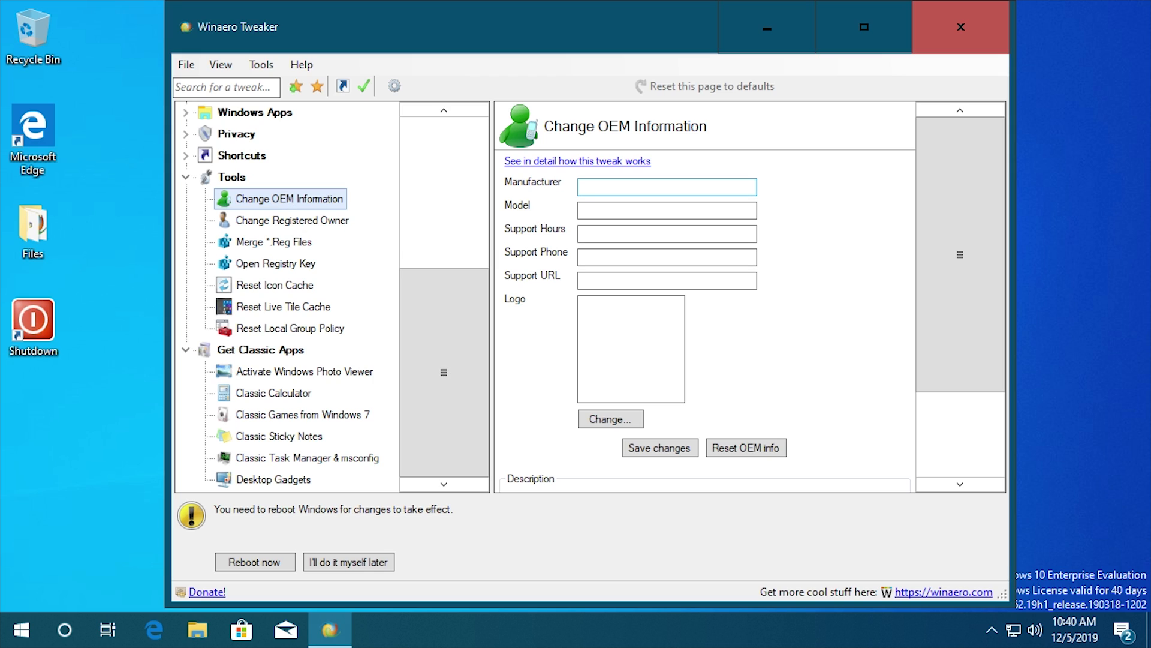
key("super+Pause")
scroll(643, 440, "down", 1)
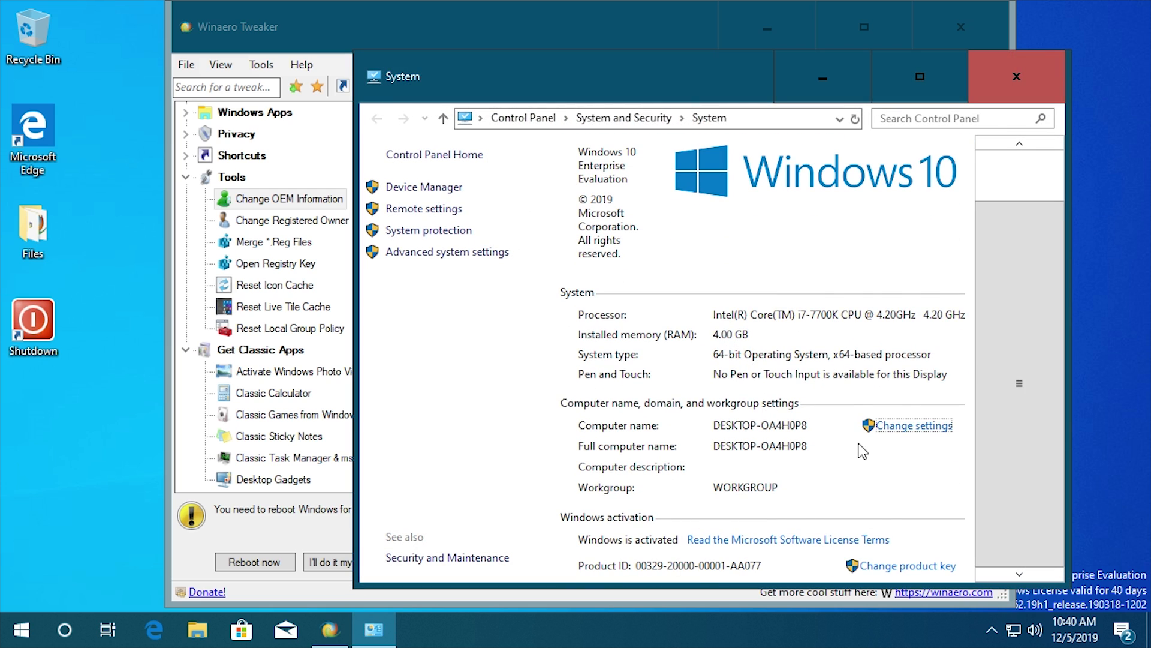
left_click(565, 35)
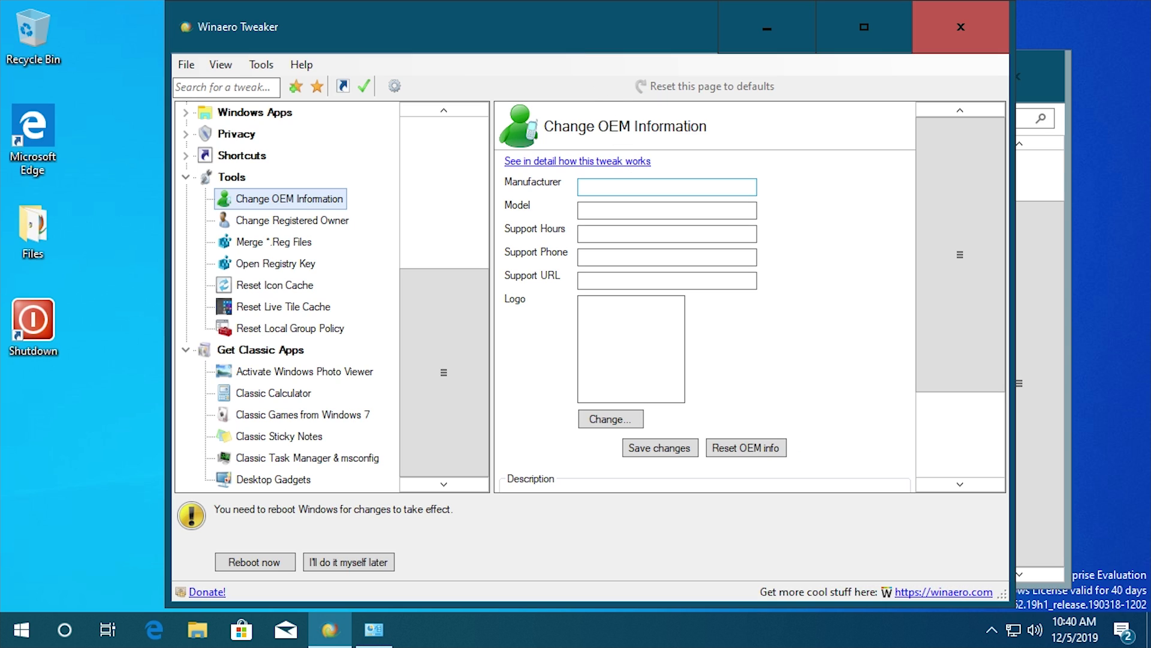
Step: Save OEM information with manufacturer MJD, model MJD VM, support hours 24/7, phone "lol no" and URL teammjd.com, and check it in the System window
left_click(654, 187)
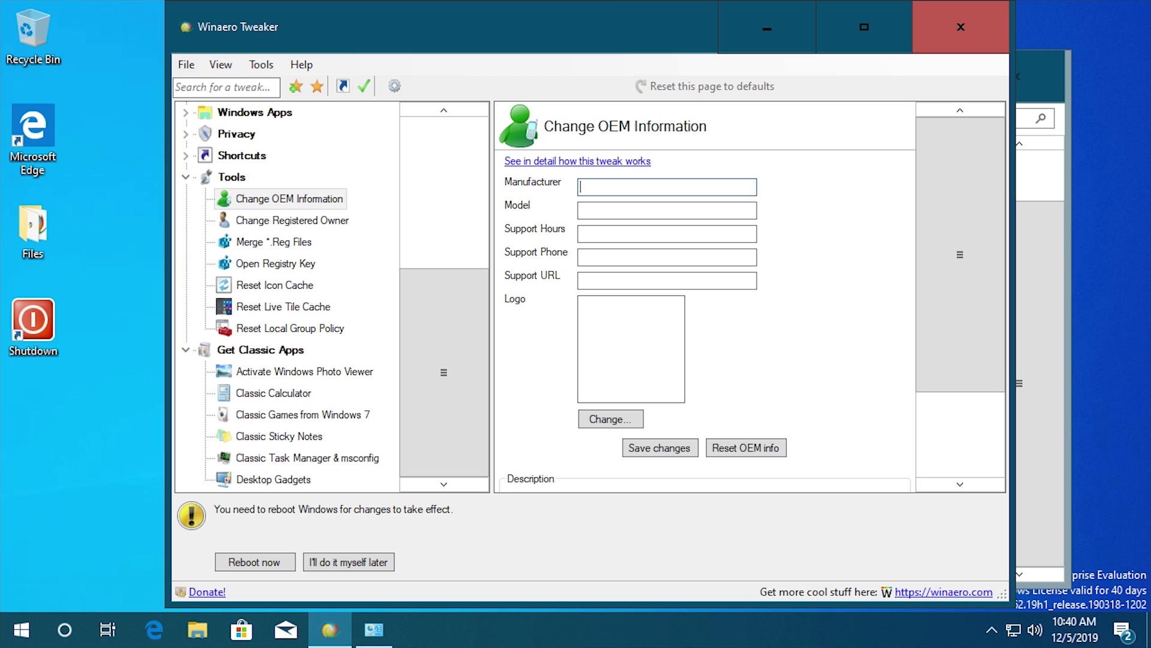
type("MJD")
key("Tab")
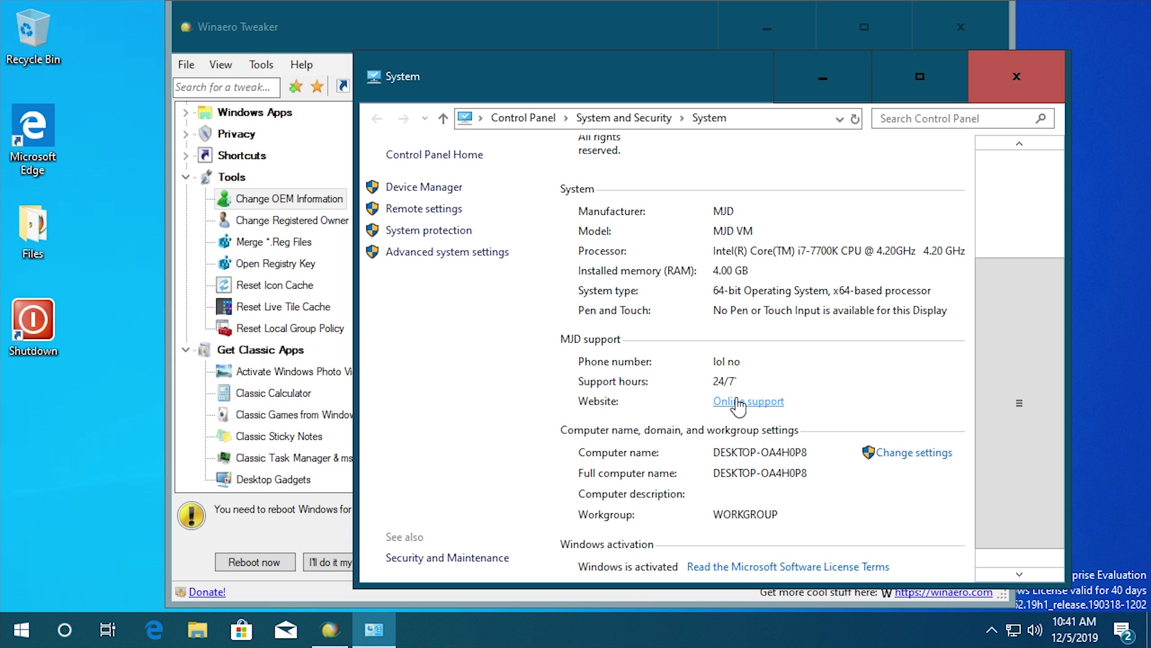
scroll(714, 396, "up", 3)
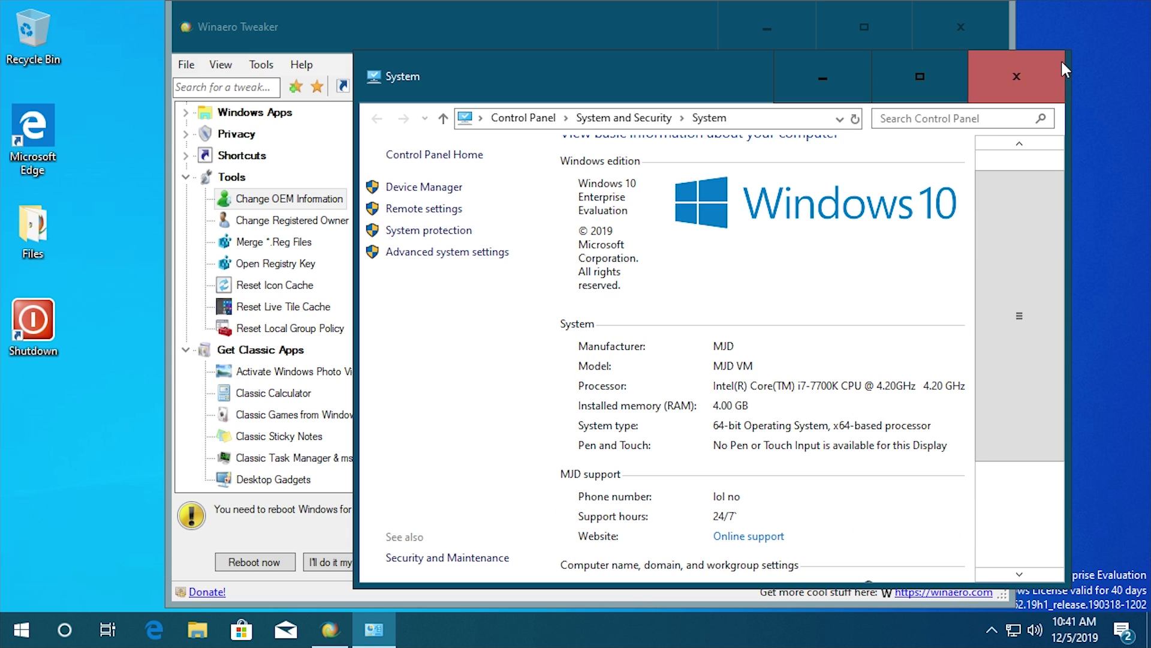
left_click(1061, 62)
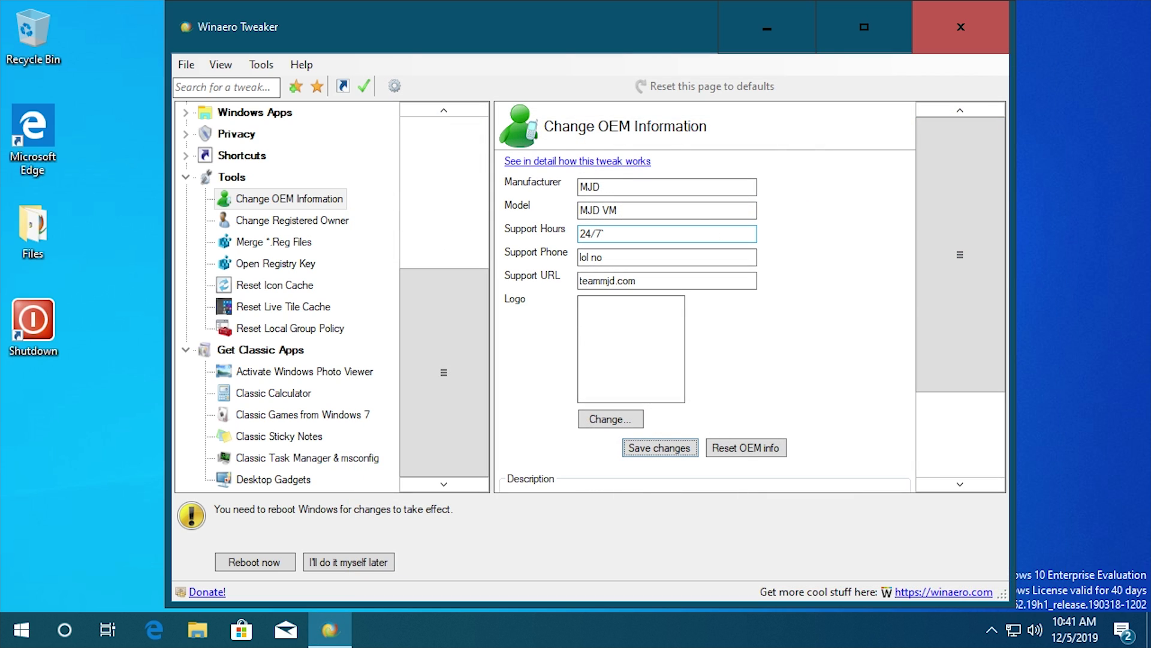
Step: Change the Windows registration information to the owner's first name and the organization TeamMJD
left_click(291, 223)
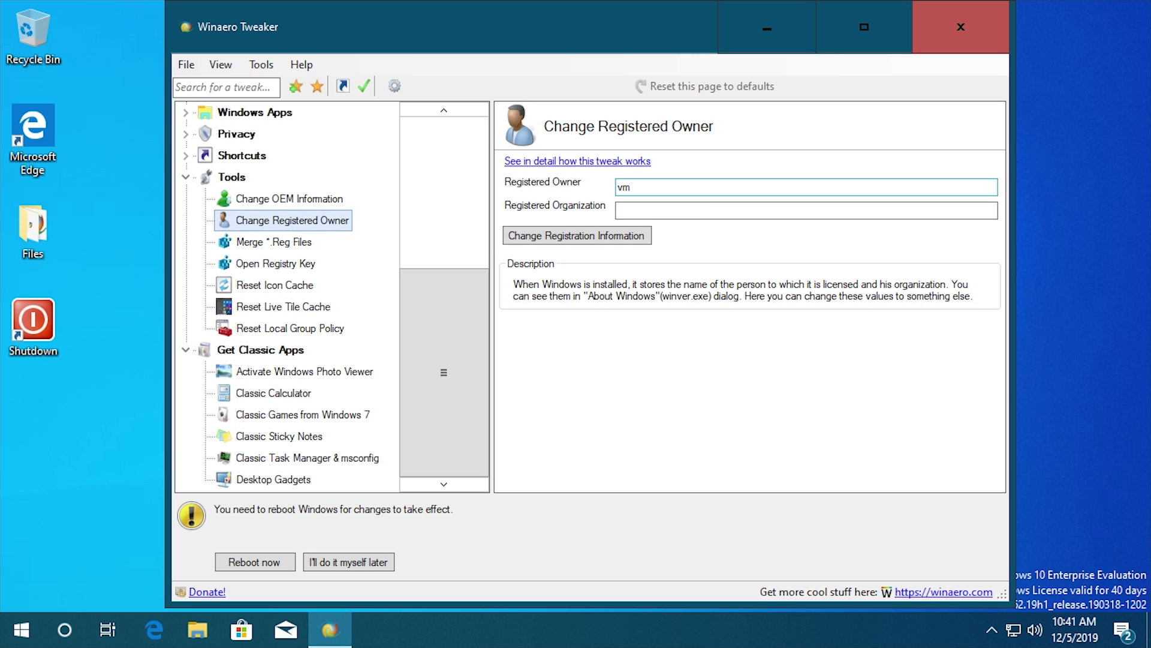
key("Tab")
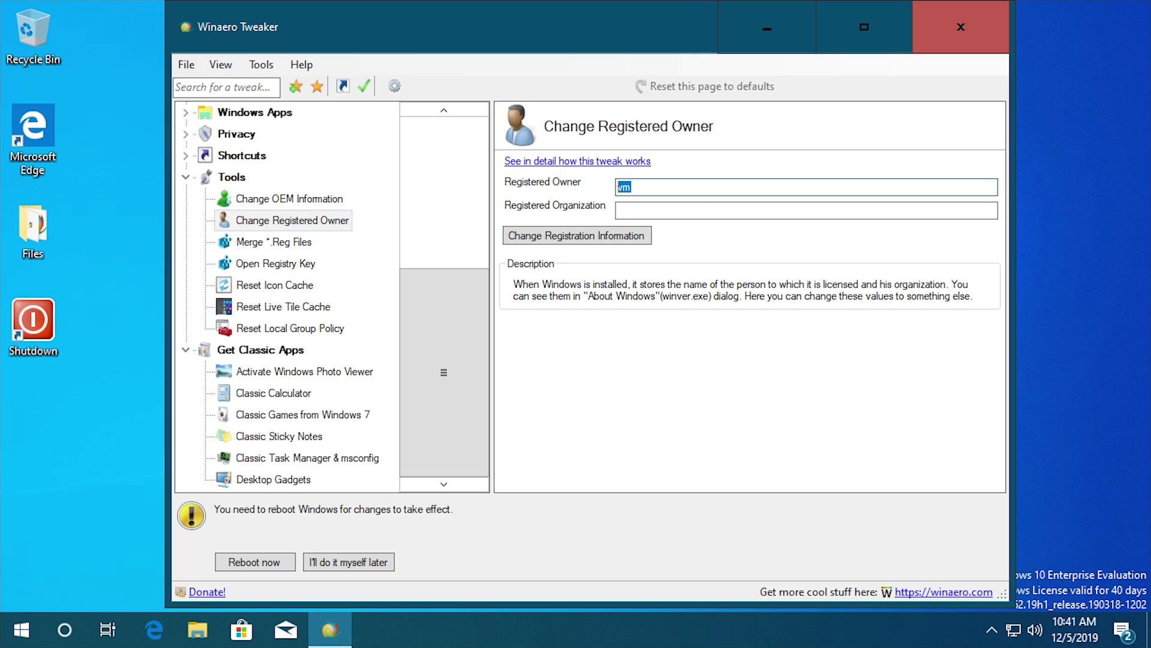
type("Michael")
key("Tab")
type("TeamMJD")
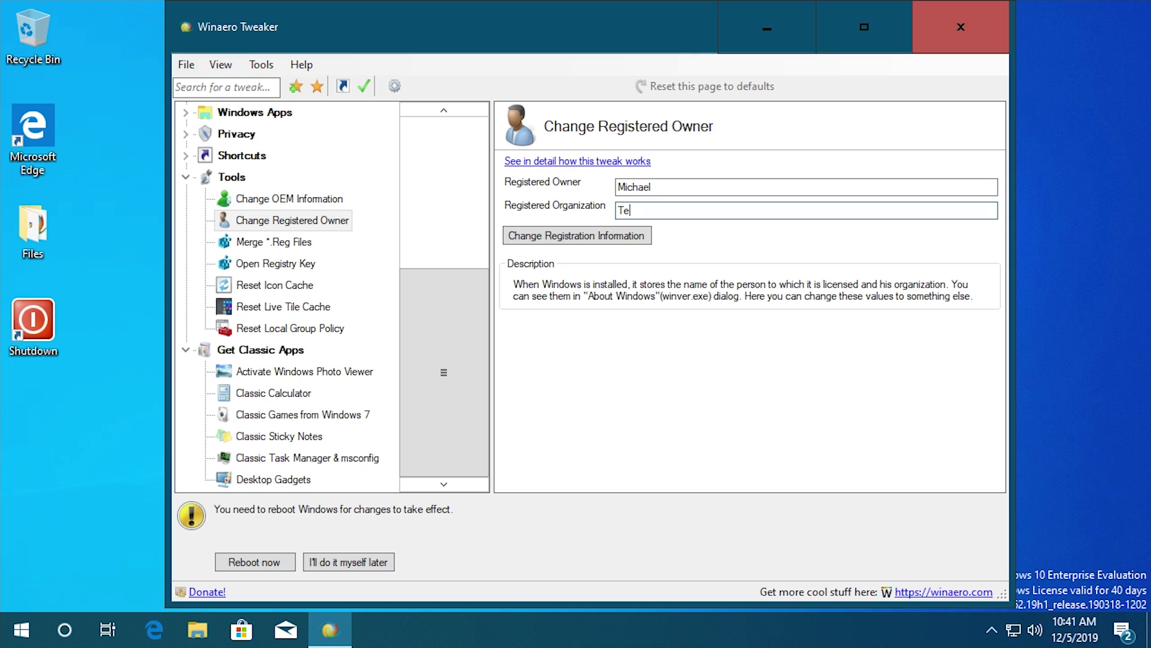
left_click(581, 237)
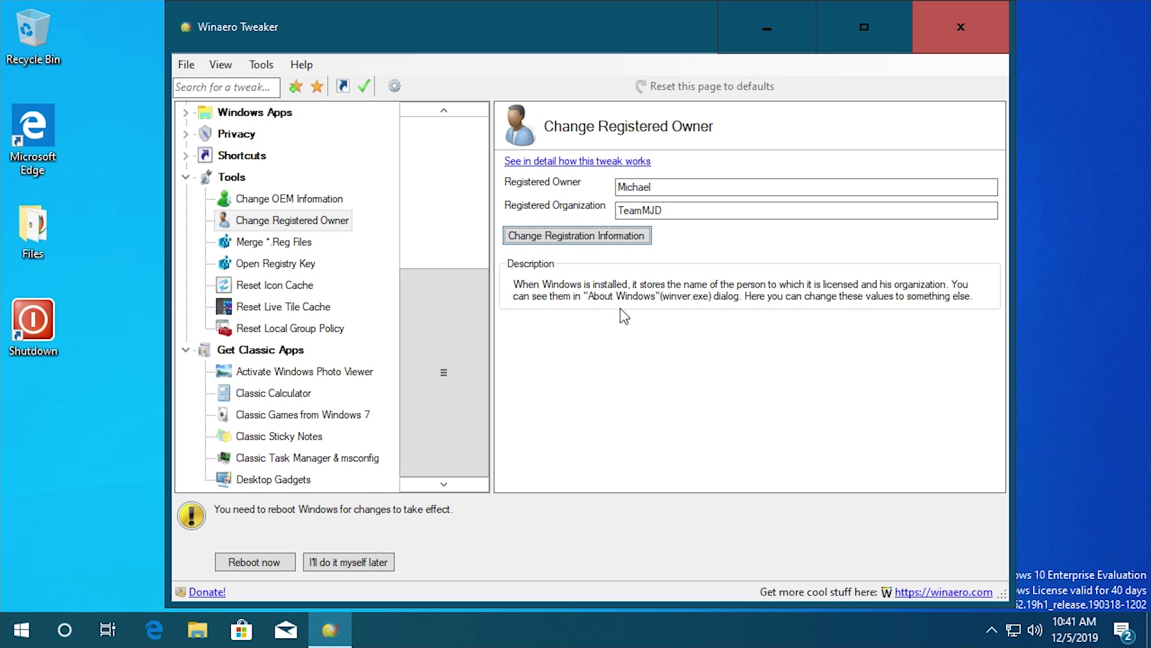
Step: Run winver to check the registered owner and organization in About Windows, and close it
key("super+r")
key("BackSpace")
key("BackSpace")
key("BackSpace")
key("BackSpace")
key("BackSpace")
key("BackSpace")
type("winver")
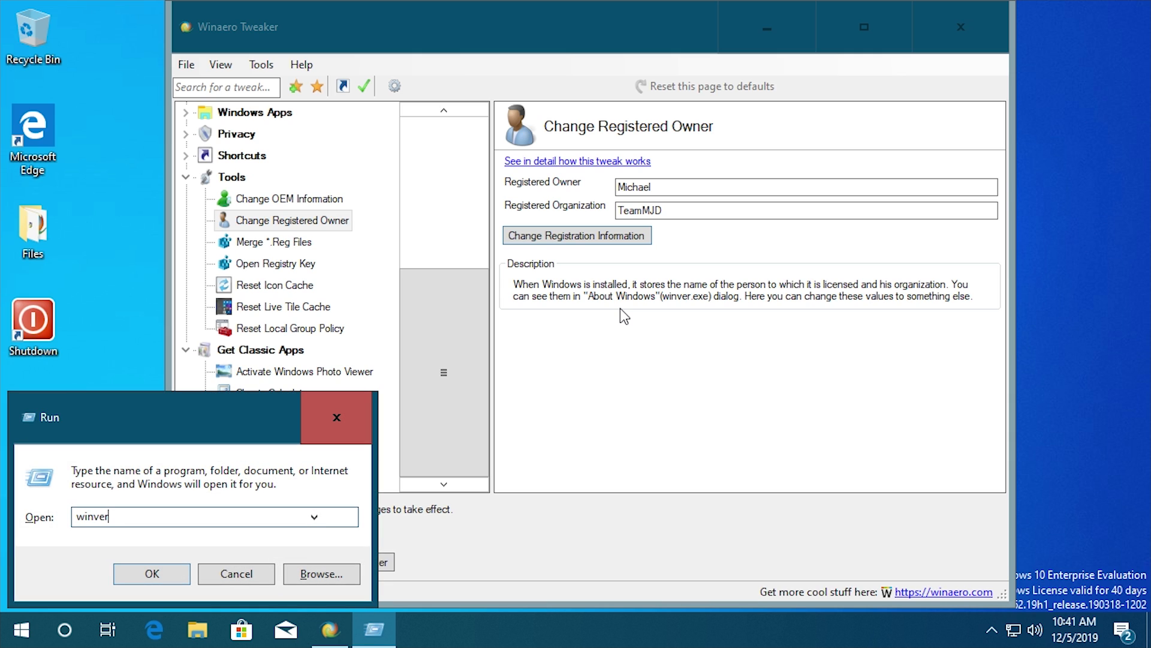
key("Return")
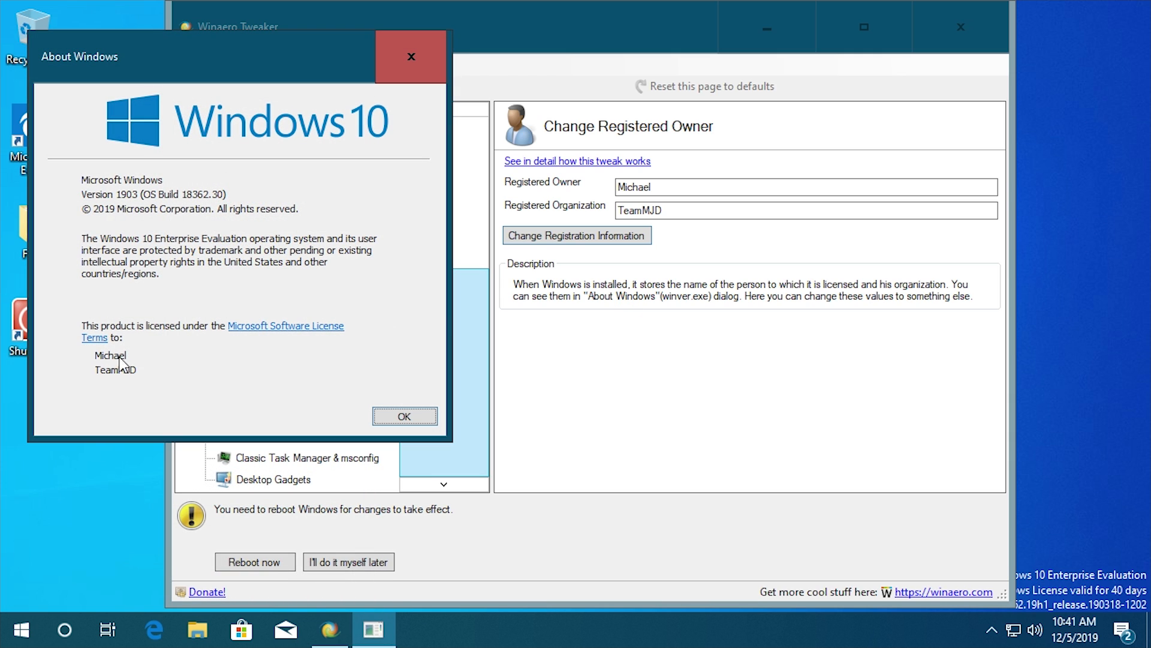
left_click(409, 422)
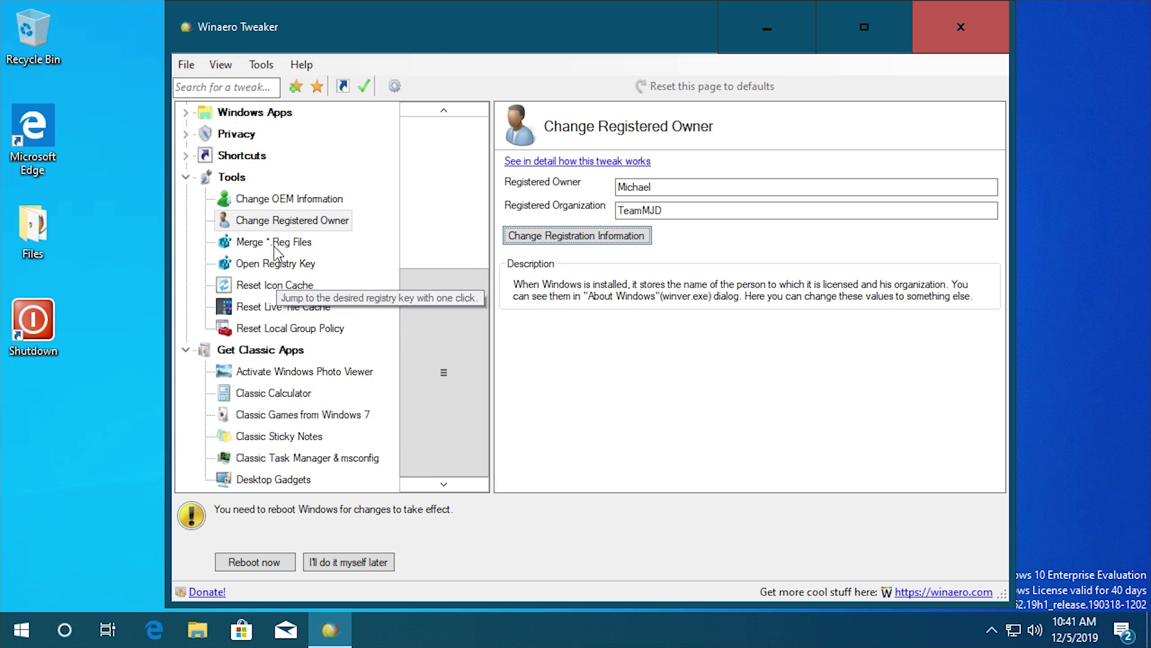
Step: Collapse the Tools category and activate Windows Photo Viewer from the Get Classic Apps category
left_click(268, 222)
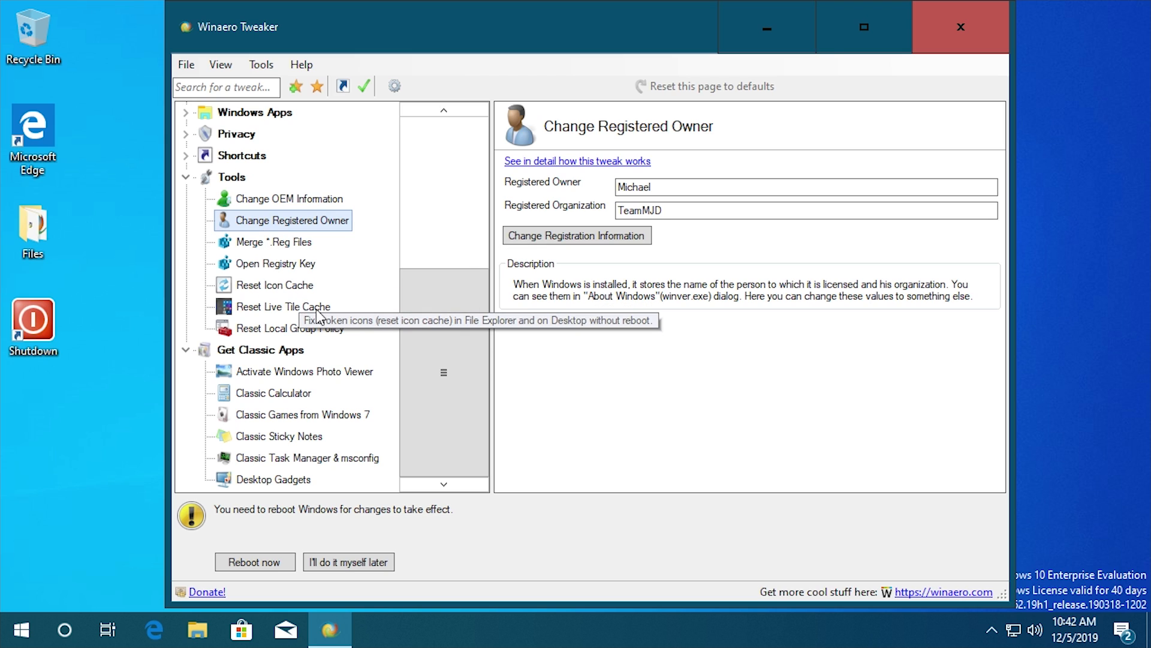
left_click(184, 177)
left_click(270, 352)
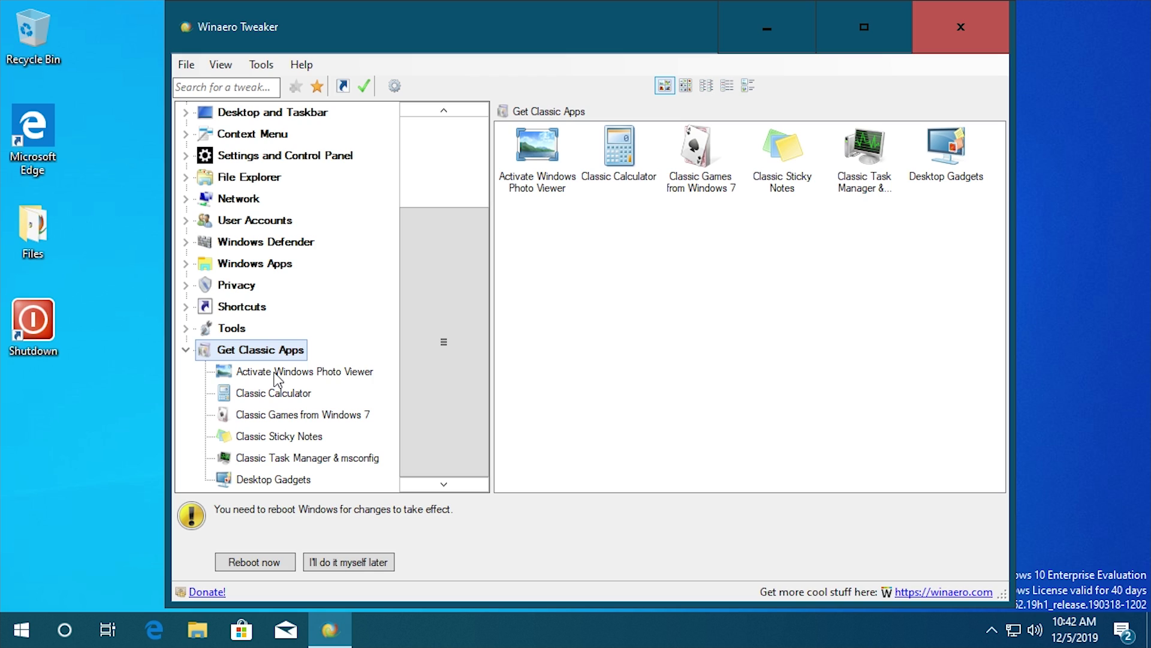
left_click(276, 377)
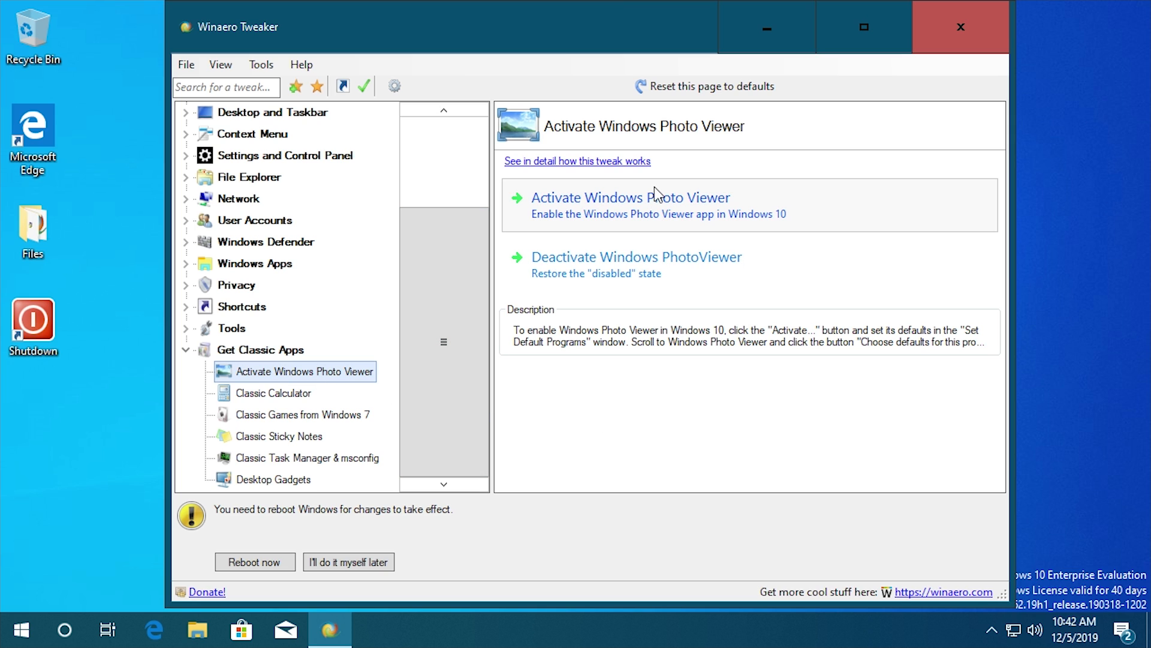
left_click(655, 218)
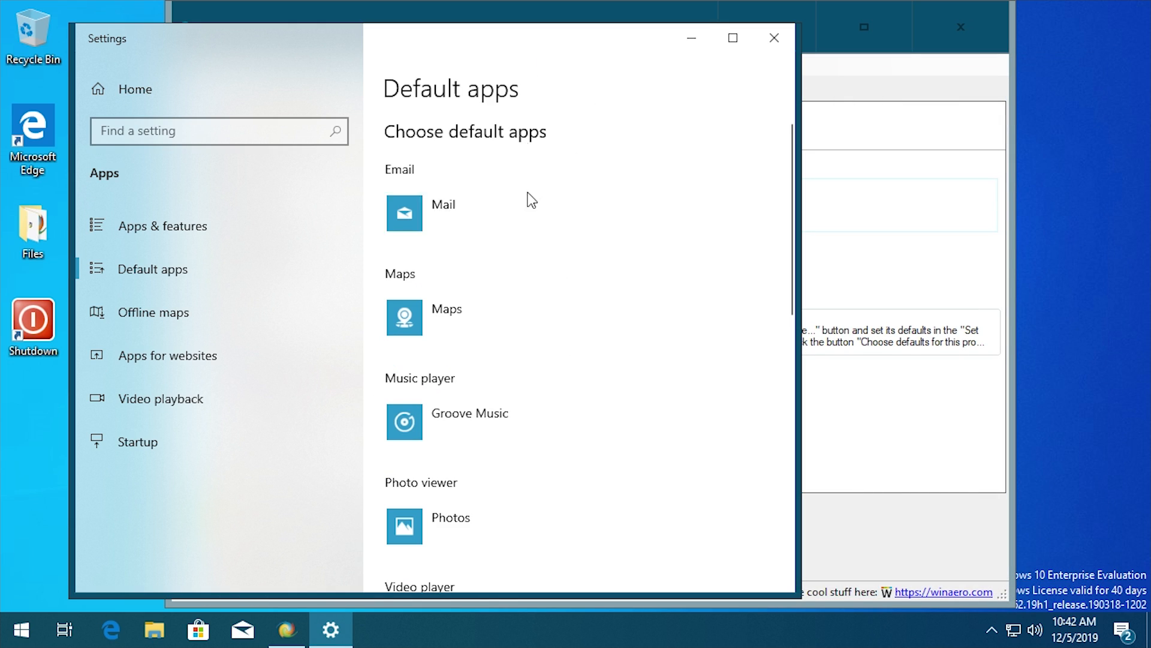
Step: Set Windows Photo Viewer as the default photo viewer and move the Settings window aside
scroll(495, 240, "down", 2)
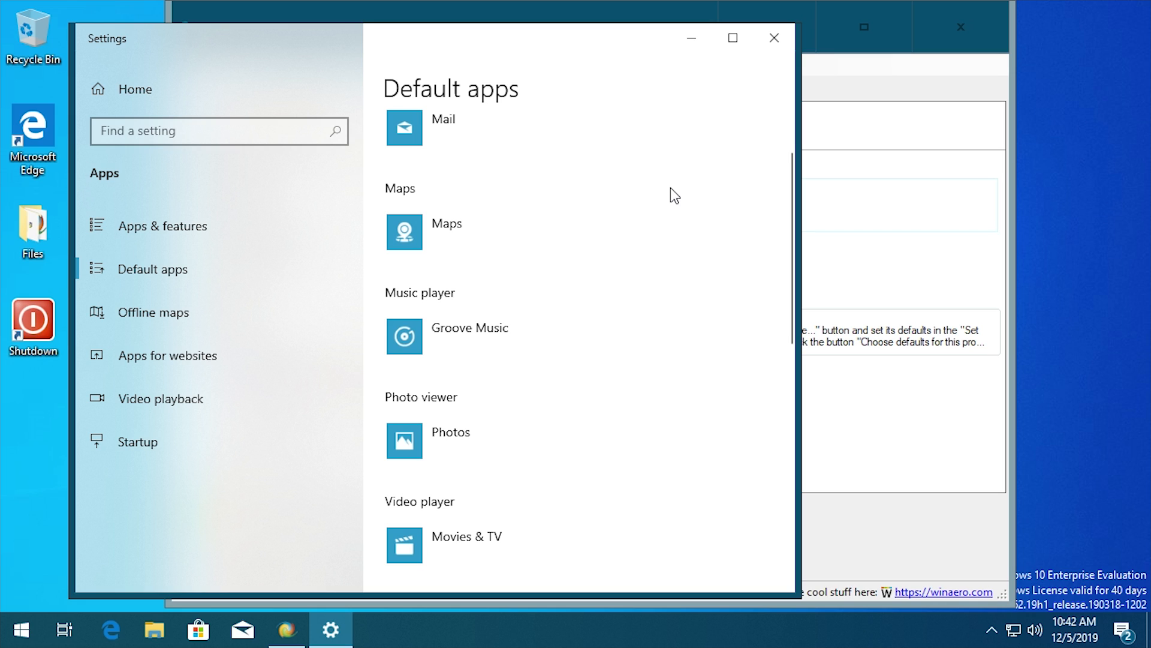
scroll(558, 214, "down", 2)
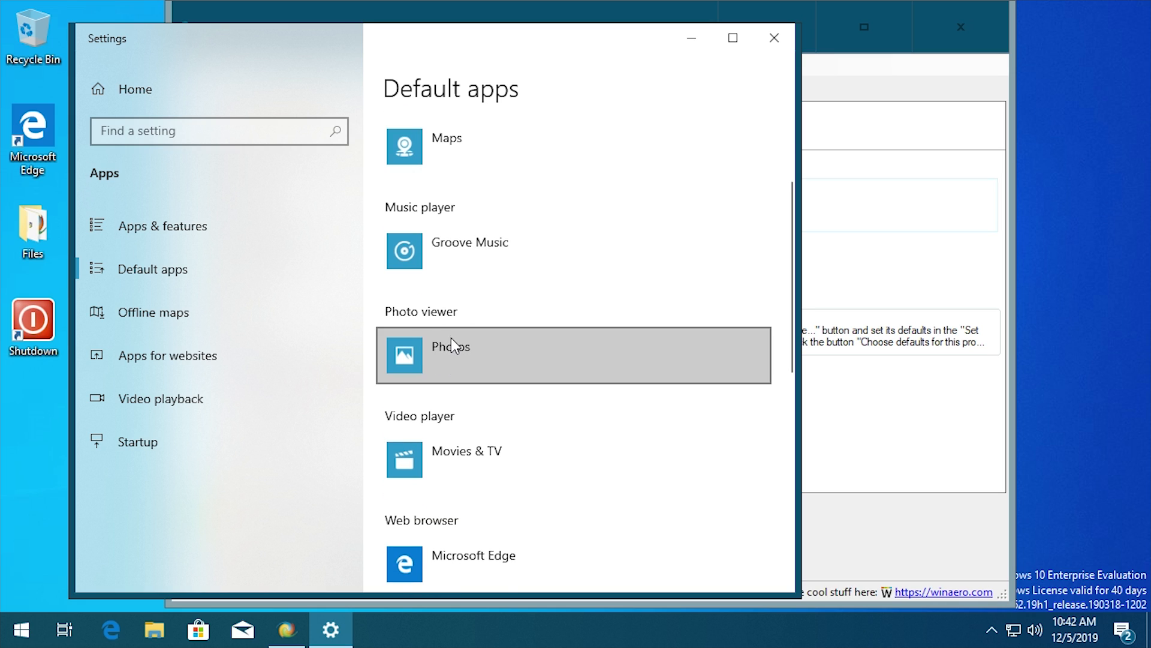
left_click(452, 357)
left_click(452, 355)
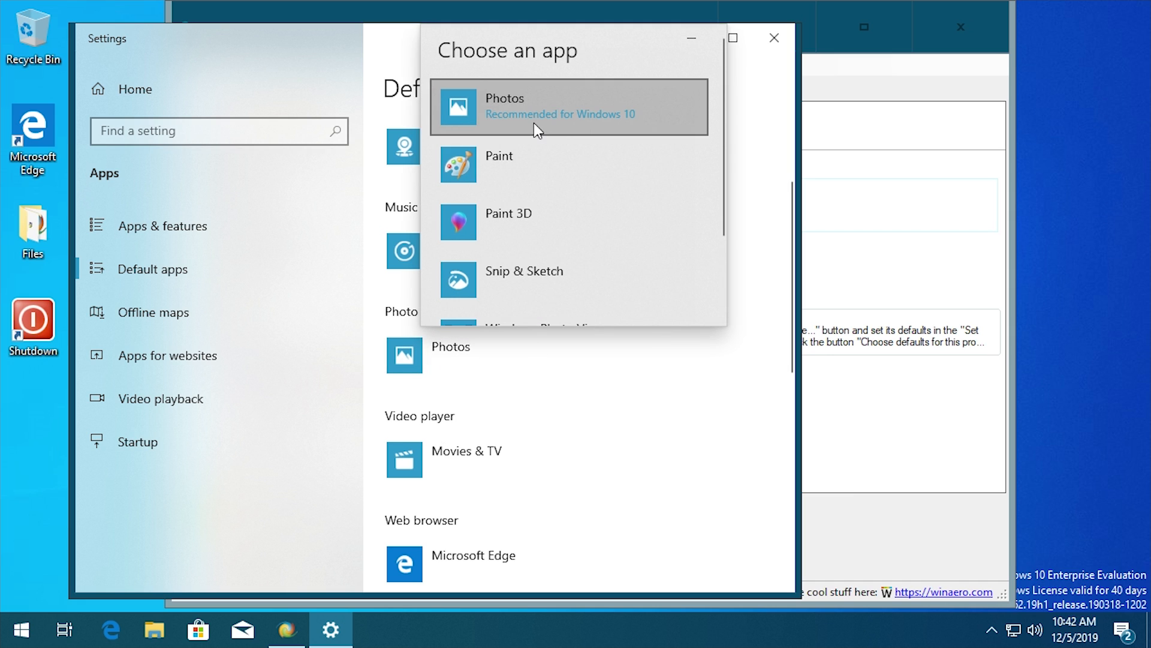
scroll(534, 122, "down", 2)
left_click(587, 247)
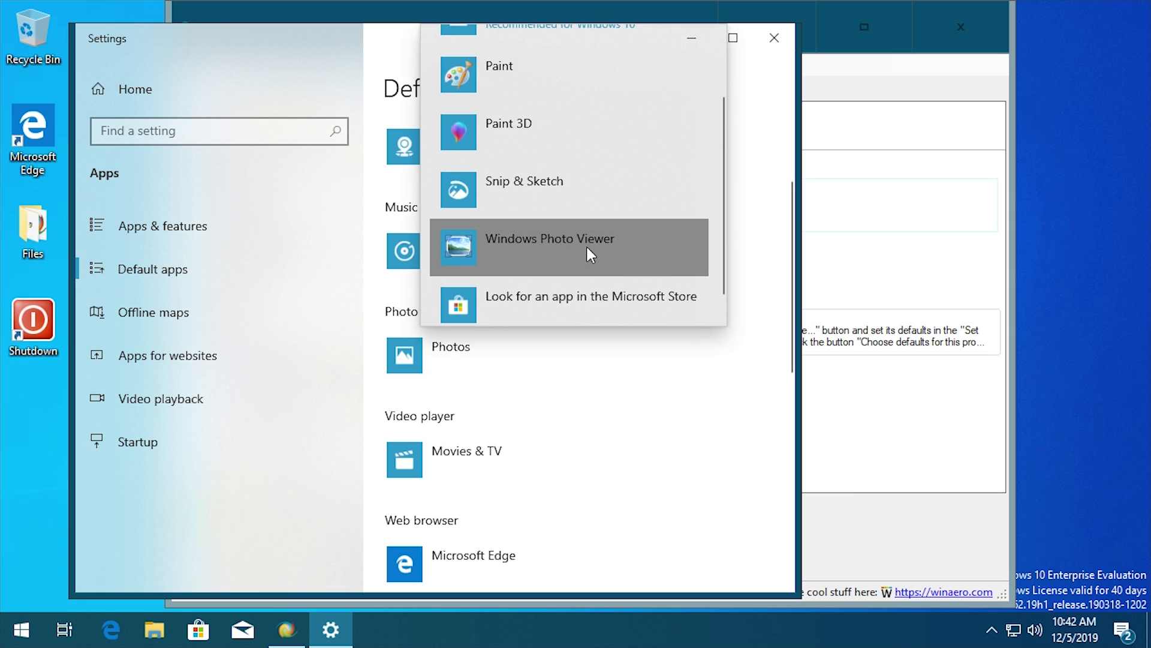
left_click(558, 256)
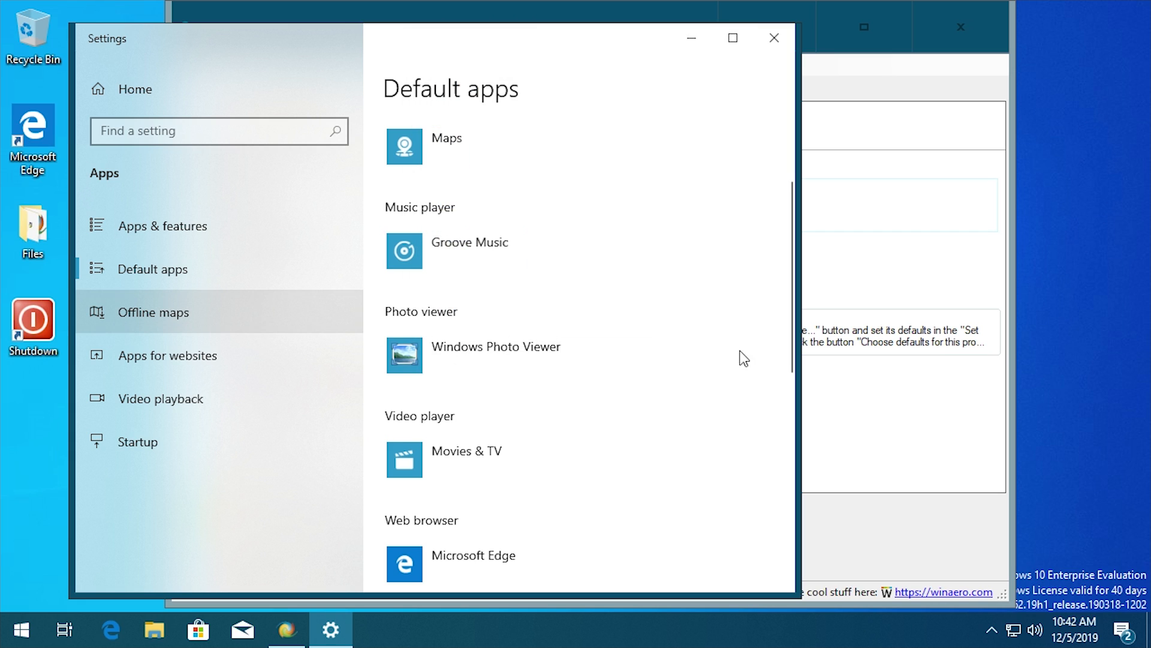
left_click(486, 264)
left_click(296, 457)
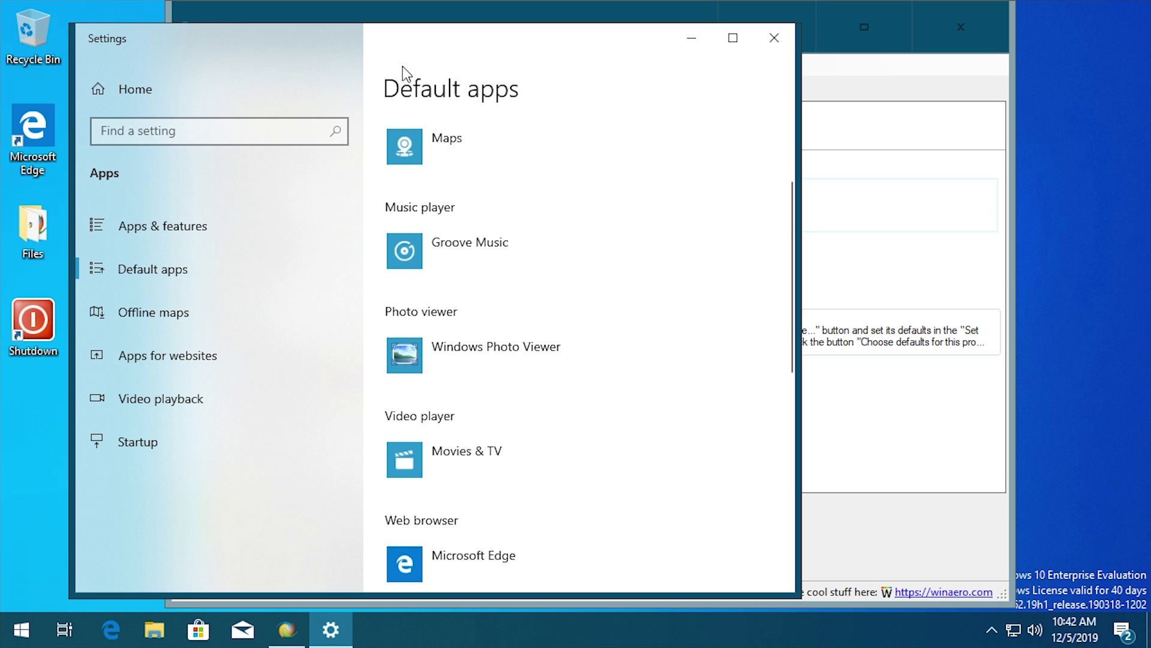
left_click_drag(548, 26, 822, 12)
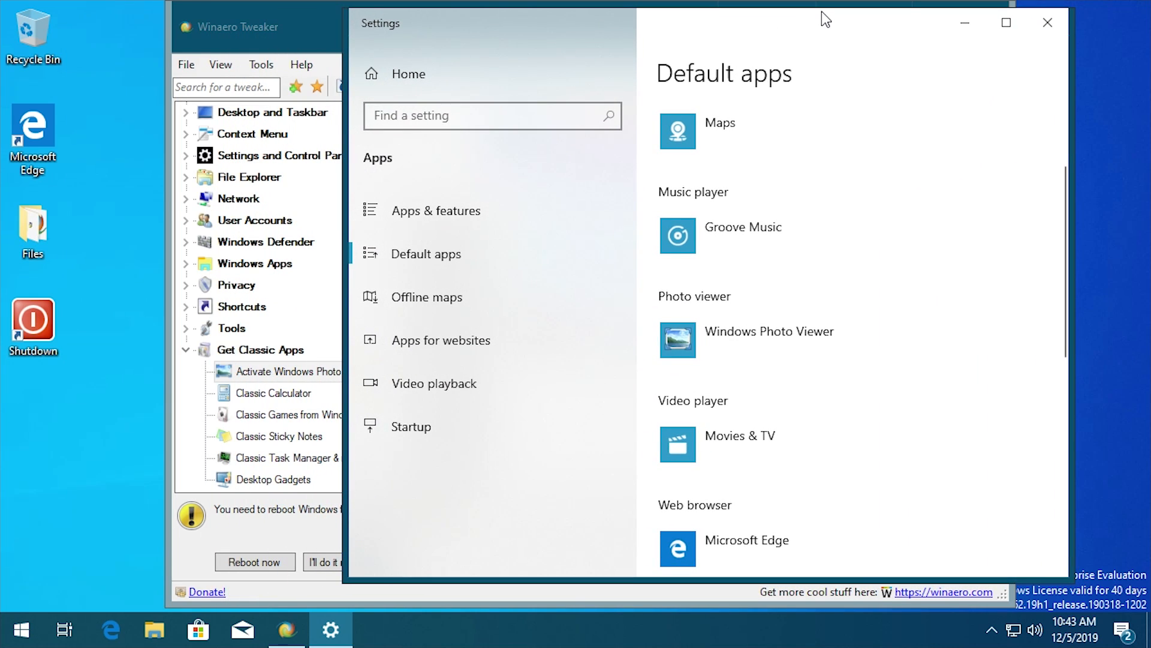
Step: View the Classic Calculator page in Winaero Tweaker, open its Get Classic Calculator article in the browser and minimize the browser
left_click(319, 23)
left_click(273, 399)
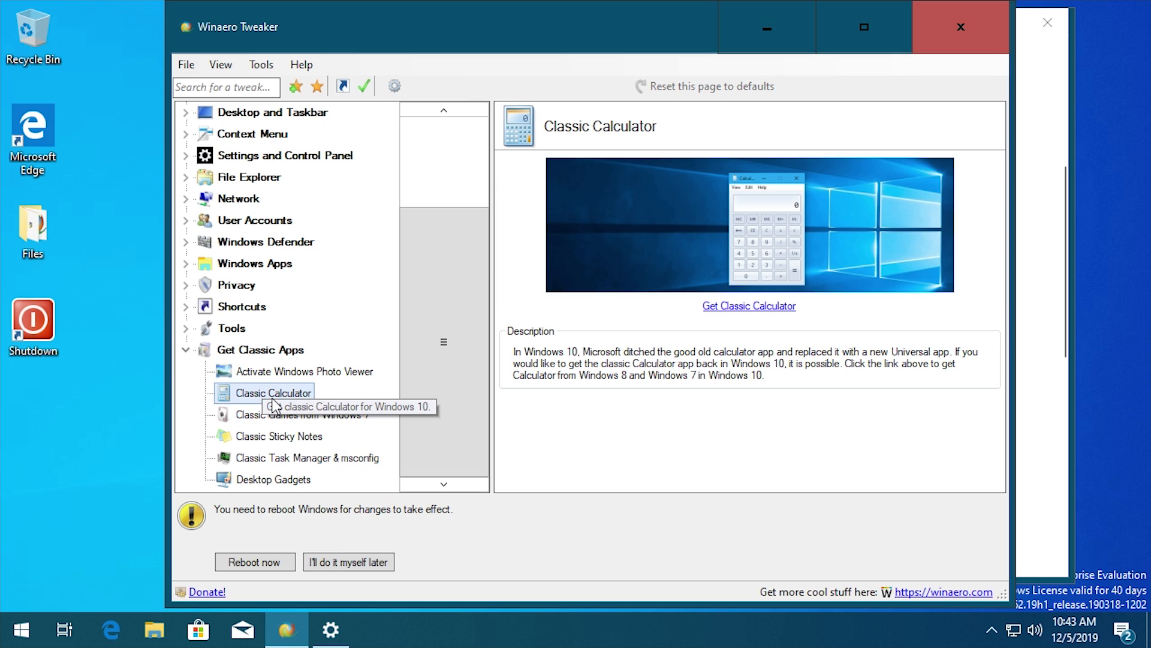
left_click(736, 308)
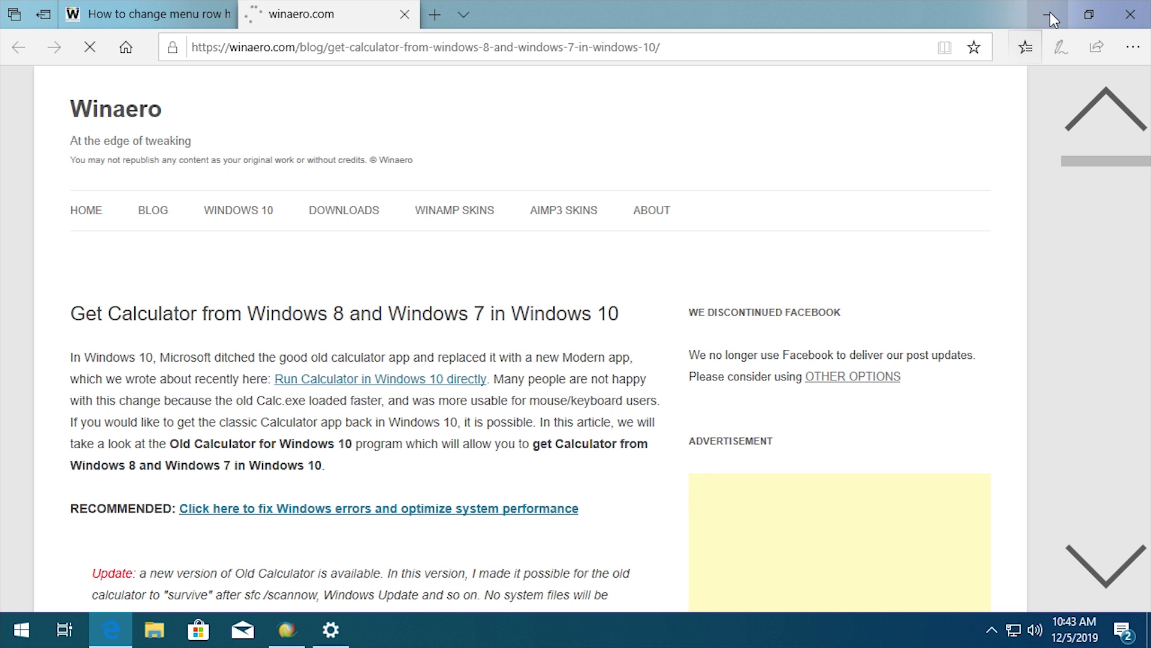
left_click(1048, 14)
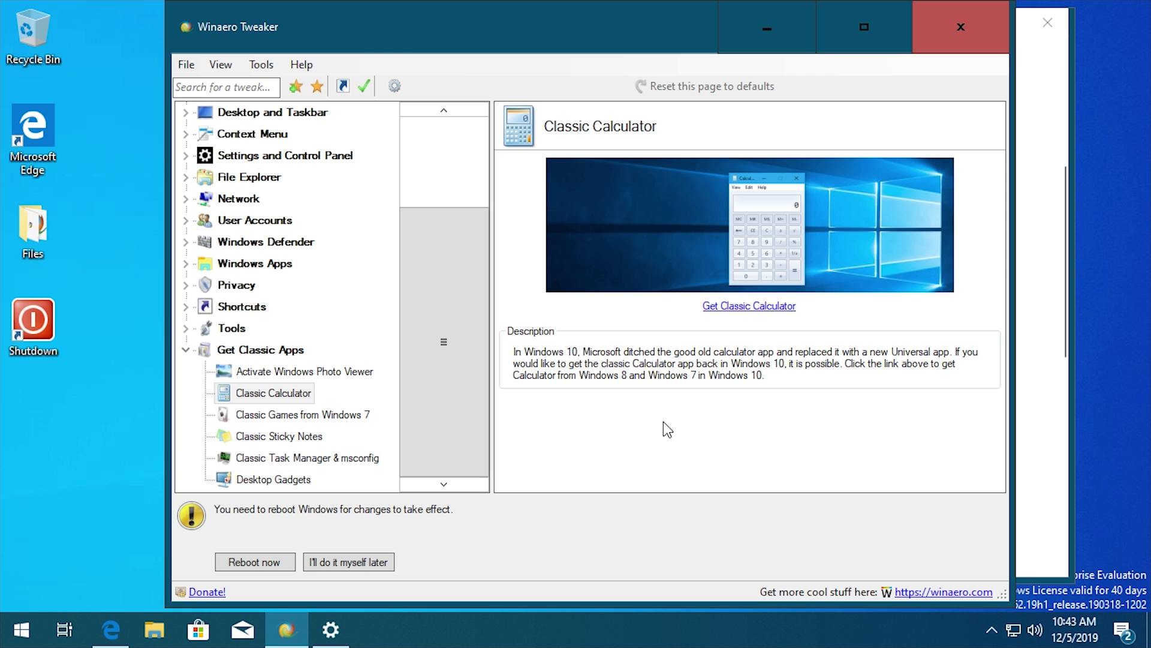
Step: Run calc to open the current Windows Calculator and move its window over Winaero Tweaker
key("super+r")
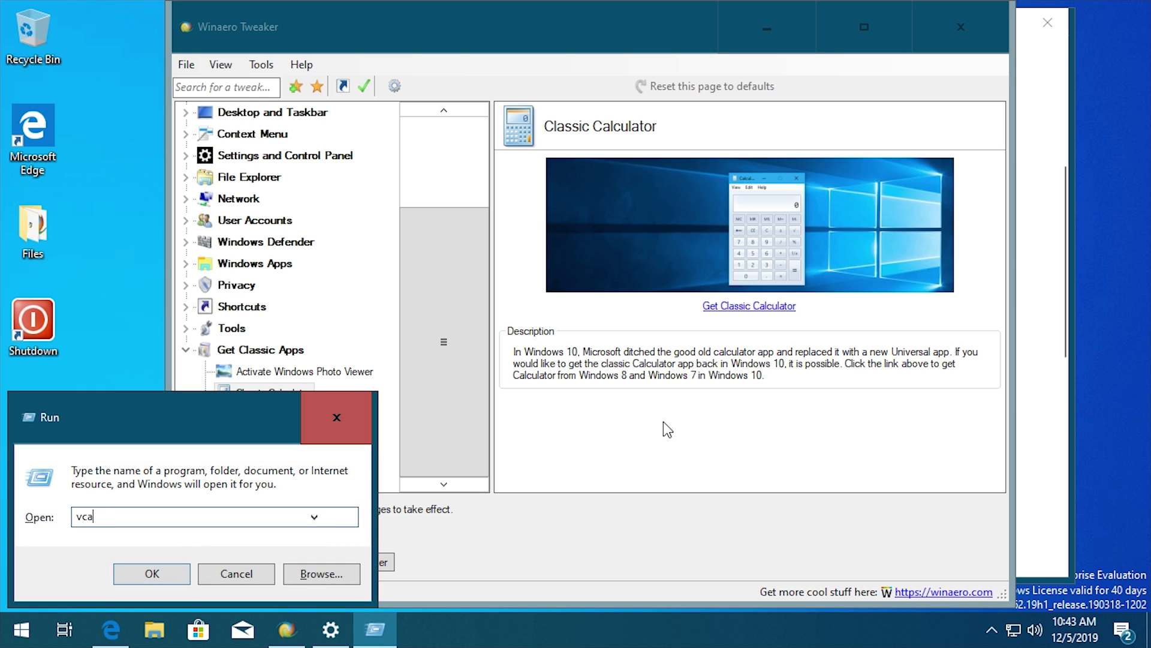
type("calc")
key("Return")
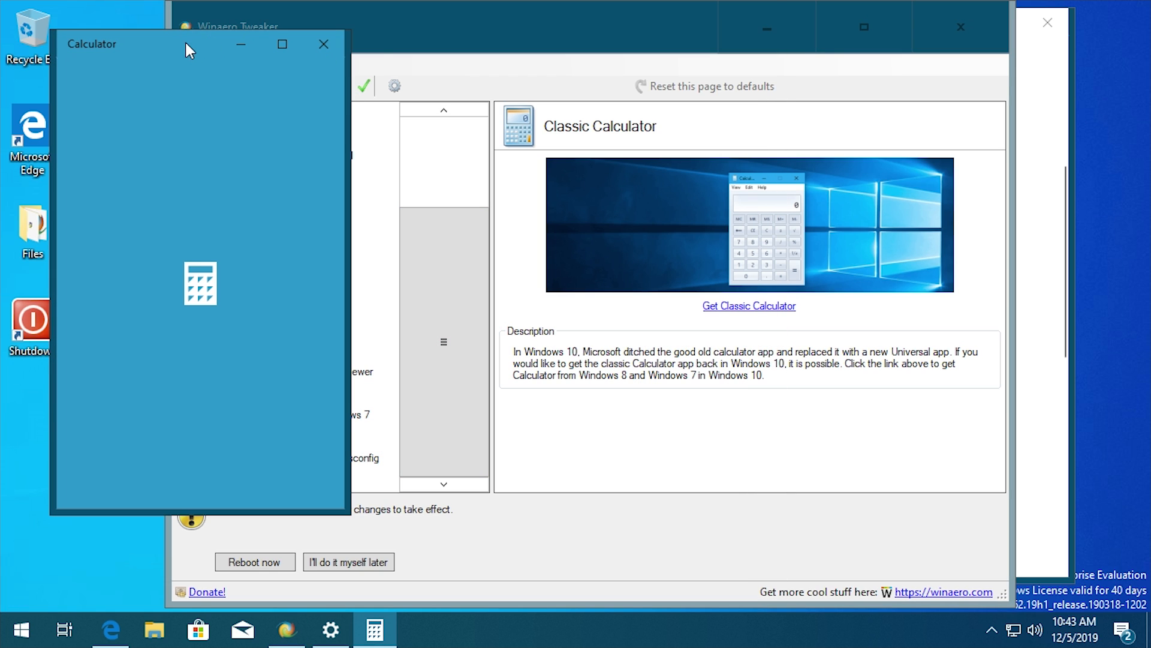
left_click_drag(189, 51, 653, 96)
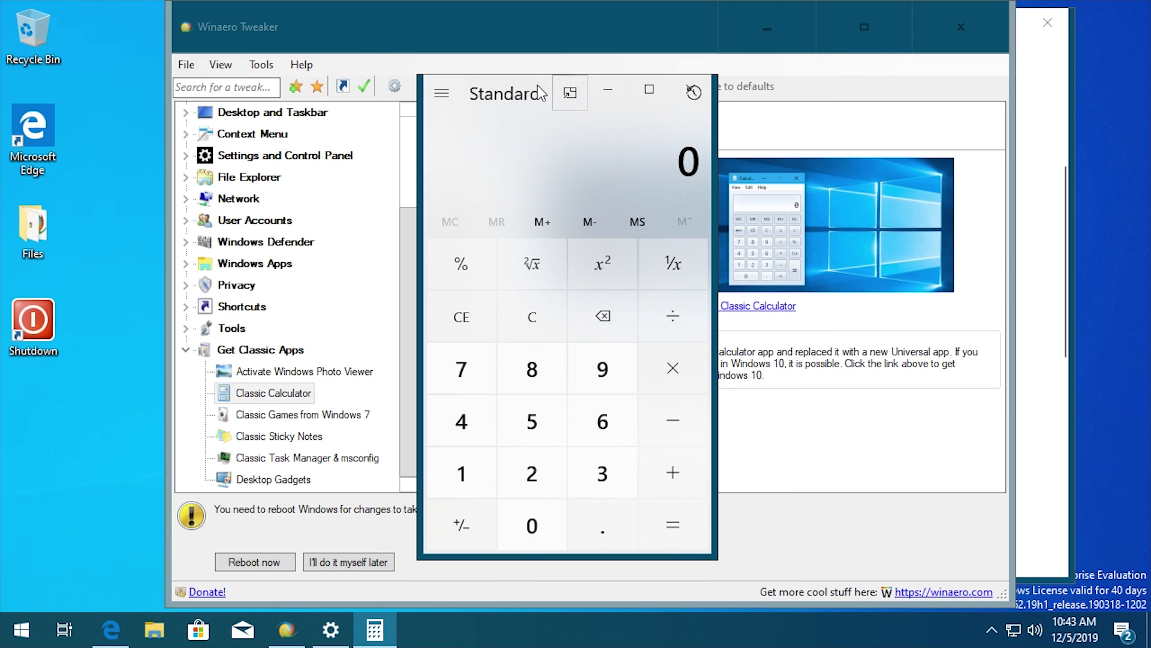
Step: Minimize Calculator and view the Classic Games from Windows 7, Classic Sticky Notes, Classic Task Manager & msconfig and Desktop Gadgets pages
left_click(607, 88)
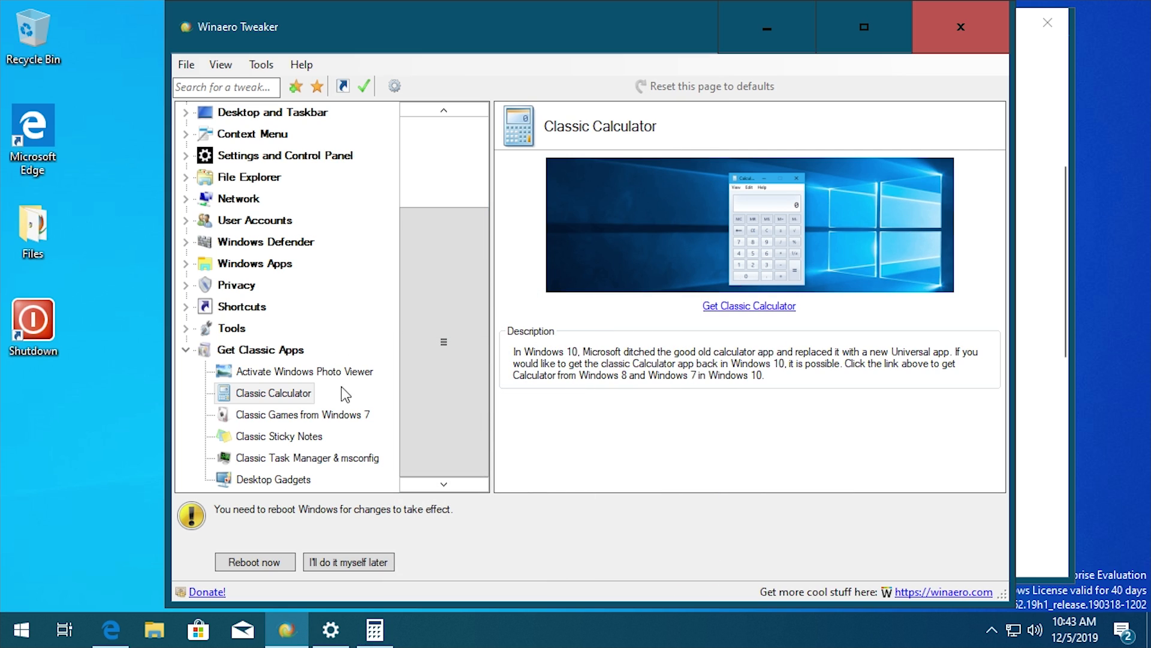
left_click(345, 414)
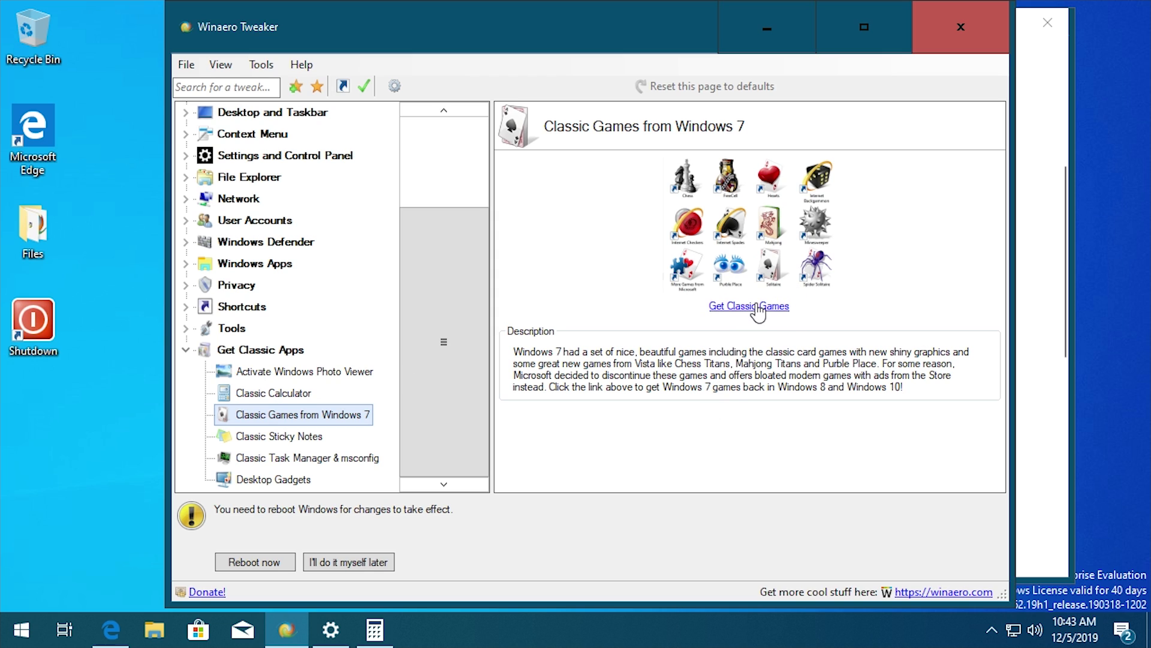
left_click(322, 438)
left_click(328, 458)
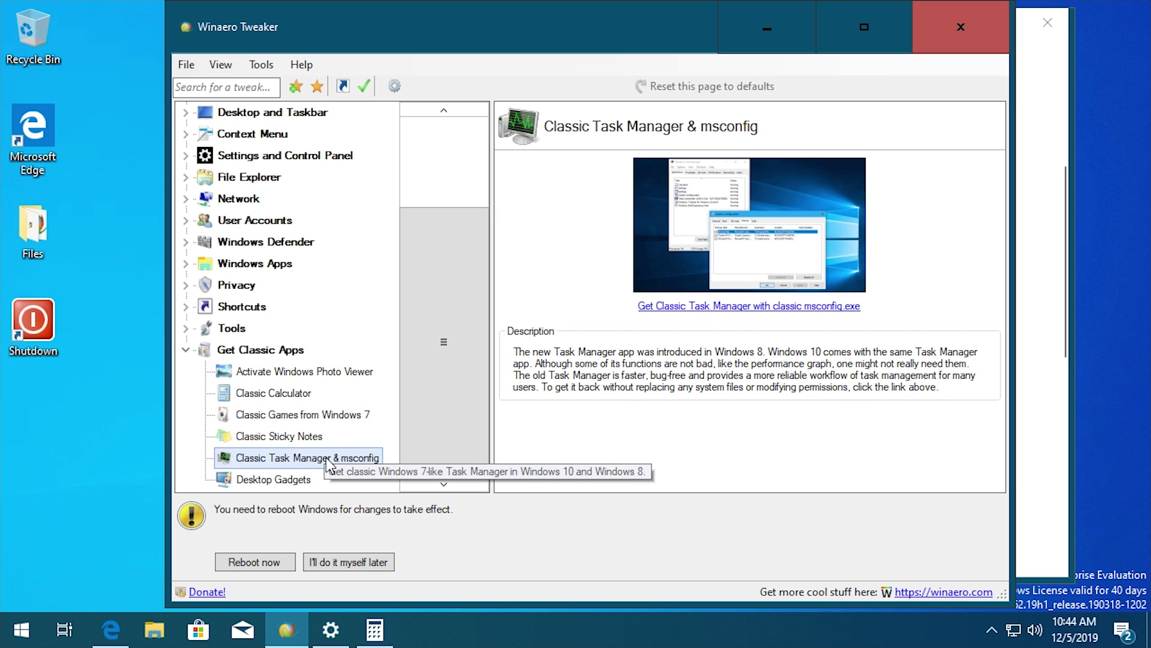
left_click(302, 483)
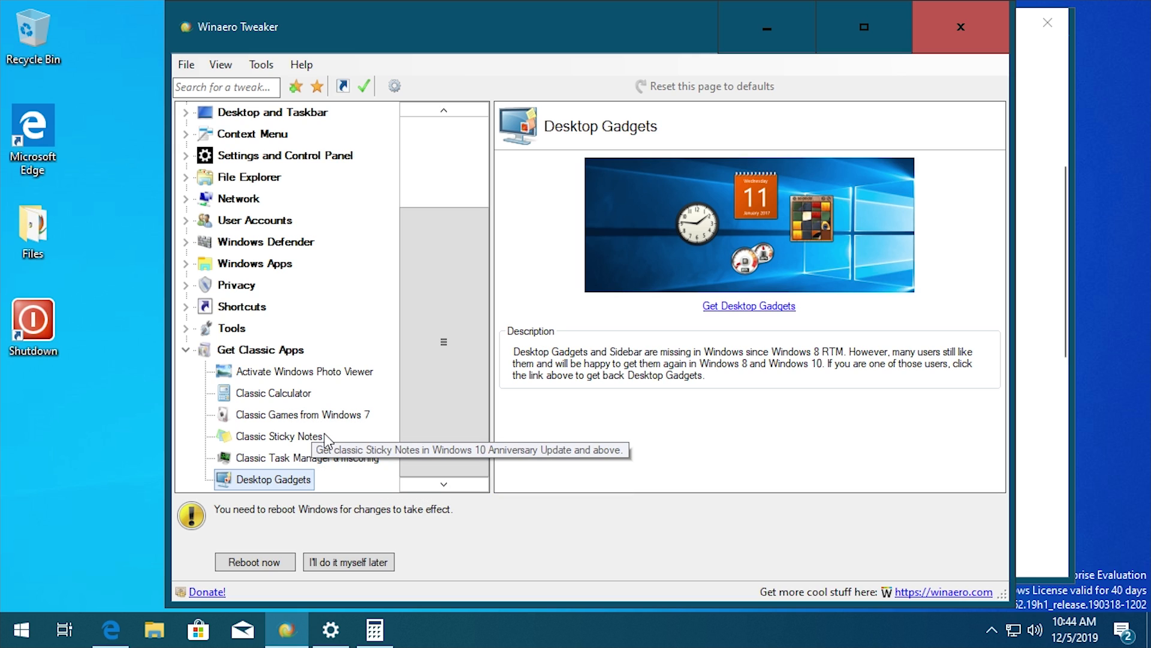
Step: Show the Help commands available in Winaero Tweaker
left_click_drag(442, 367, 478, 170)
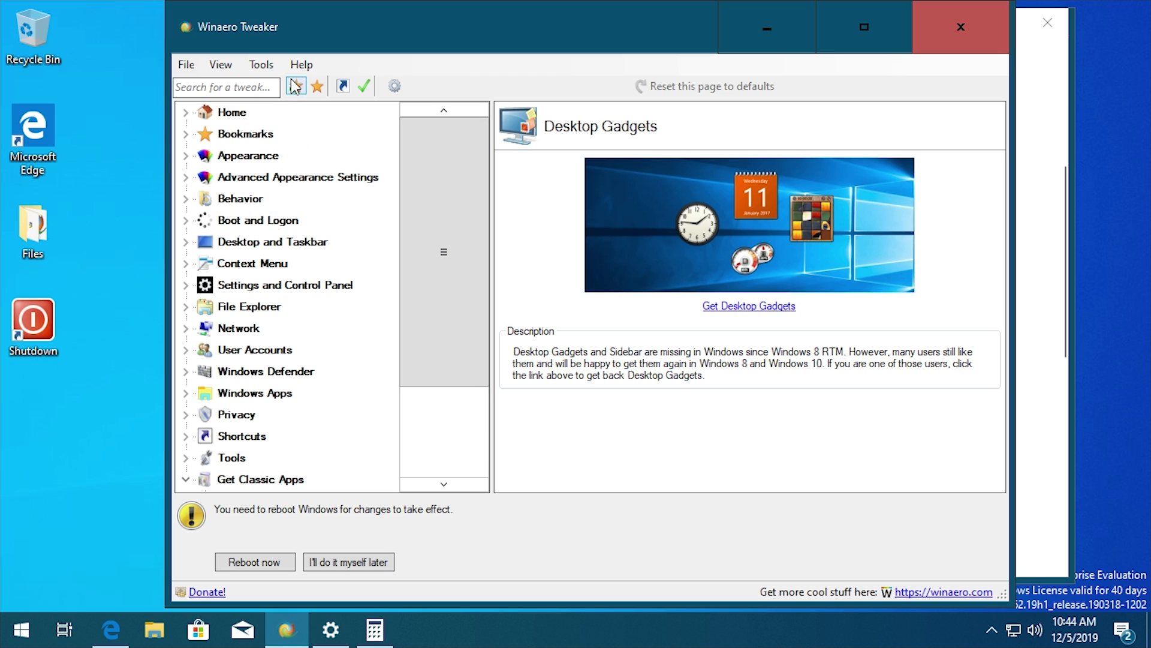
left_click(303, 64)
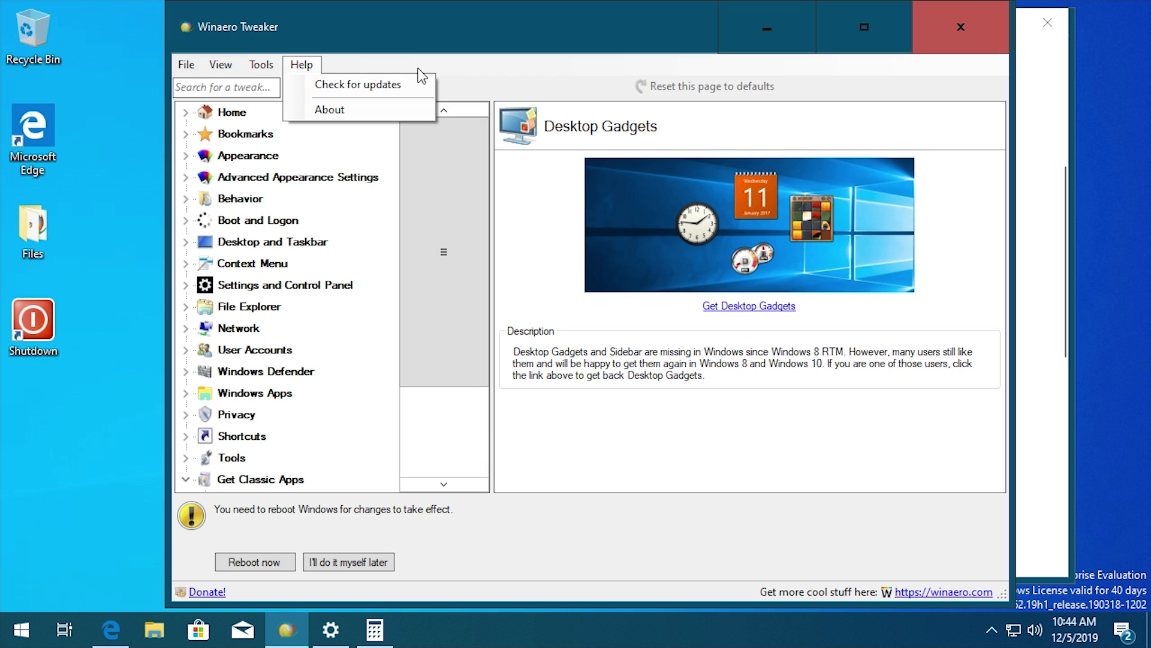